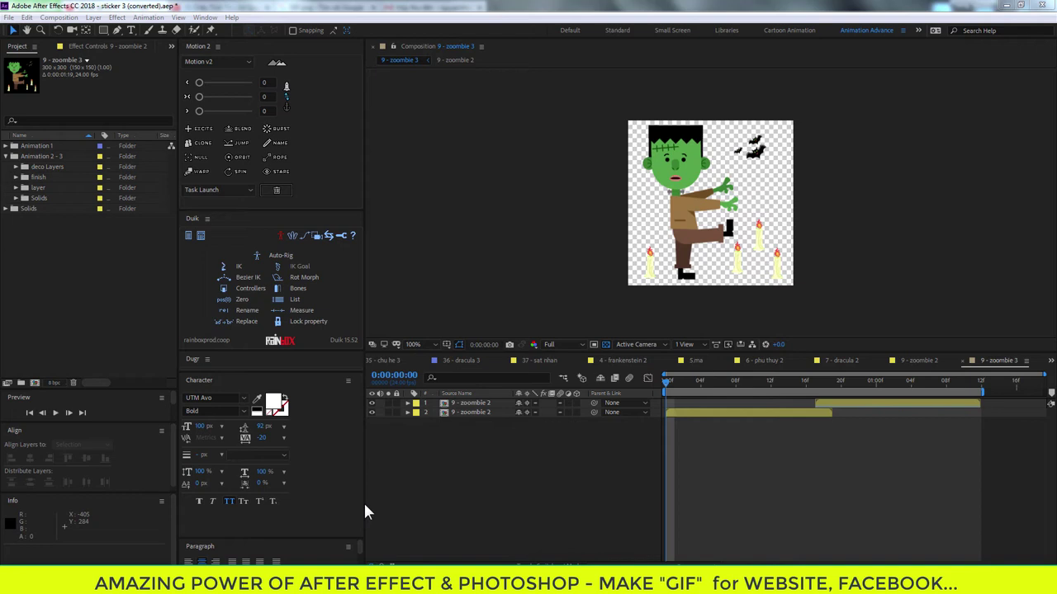
Step: Preview the 9 - zoombie 3 animation on black and transparent checkerboard backgrounds
click(605, 345)
key(space)
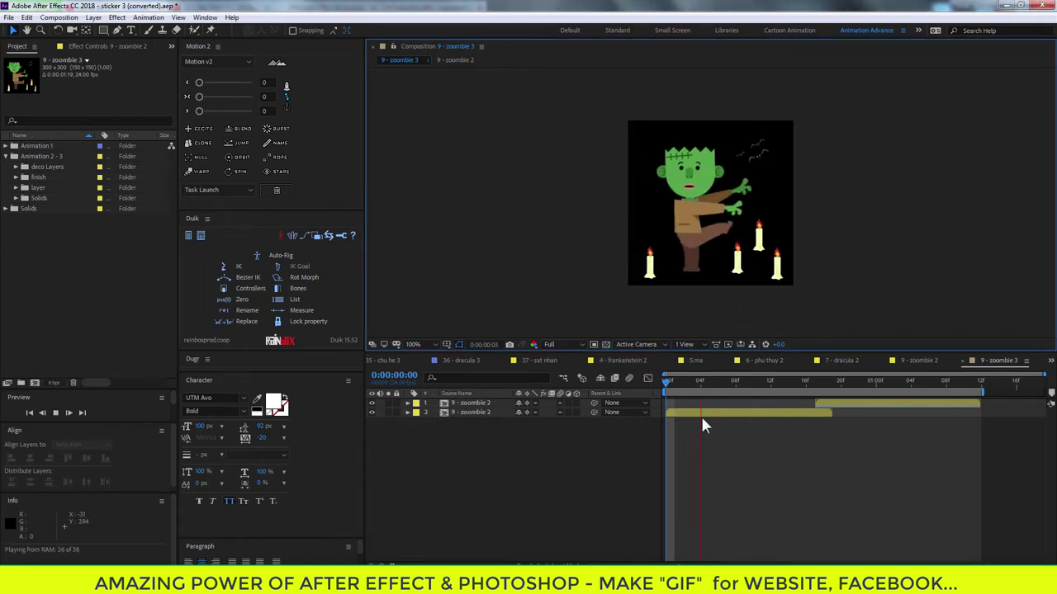
click(605, 345)
key(space)
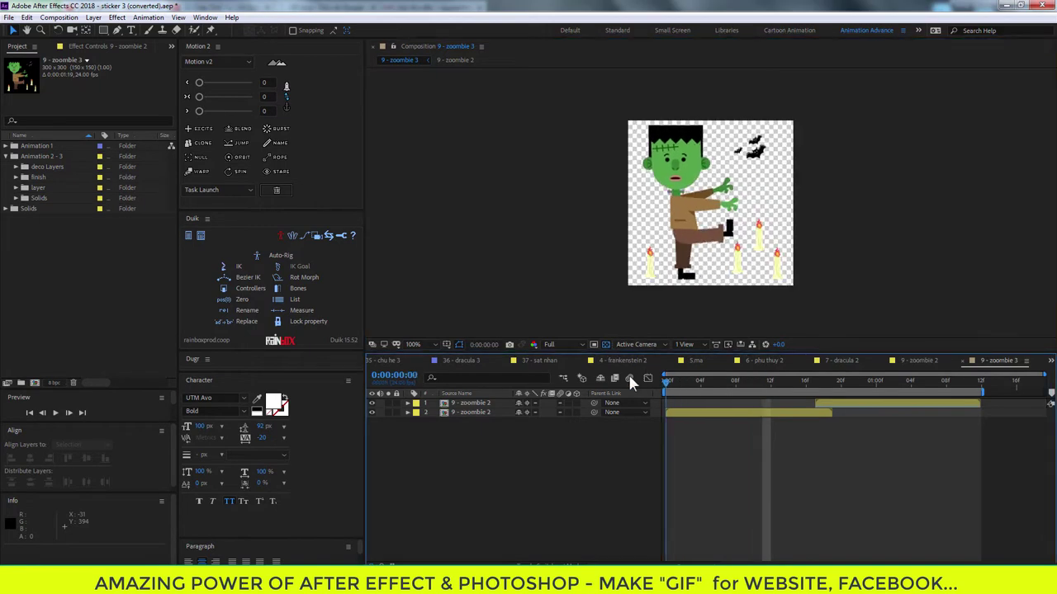
key(space)
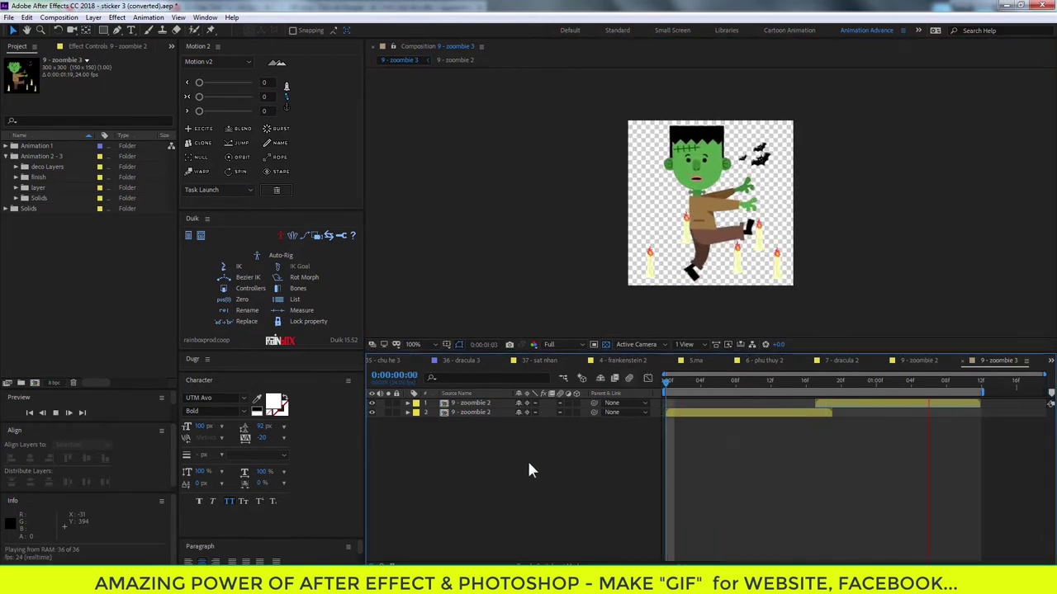
key(space)
Step: Inspect the 9 - zoombie 2 precomp at frame 6, toggling a body layer's visibility
double_click(490, 415)
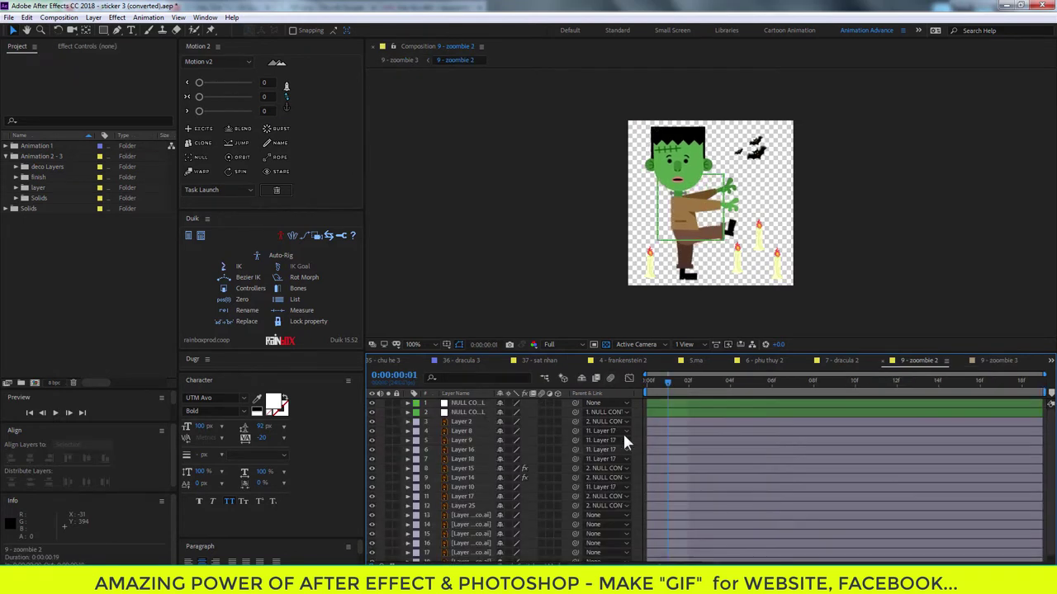
mouse_move(650, 384)
mouse_down()
mouse_move(795, 381)
mouse_move(715, 380)
mouse_move(772, 384)
mouse_up()
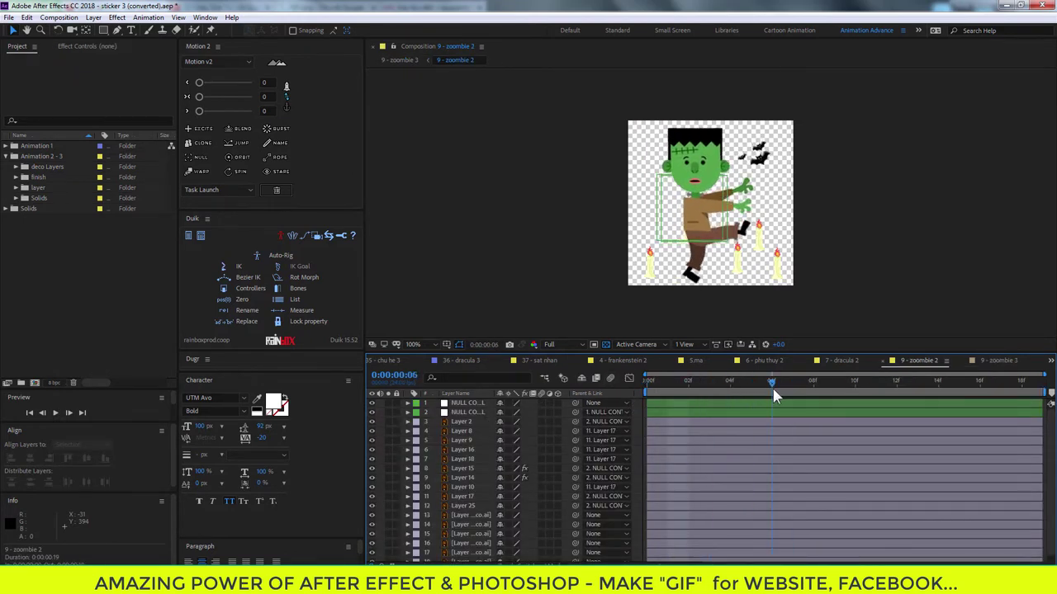
click(372, 421)
click(372, 423)
Step: Return to 9 - zoombie 3, replay the preview and reset to the first frame
click(983, 362)
click(668, 380)
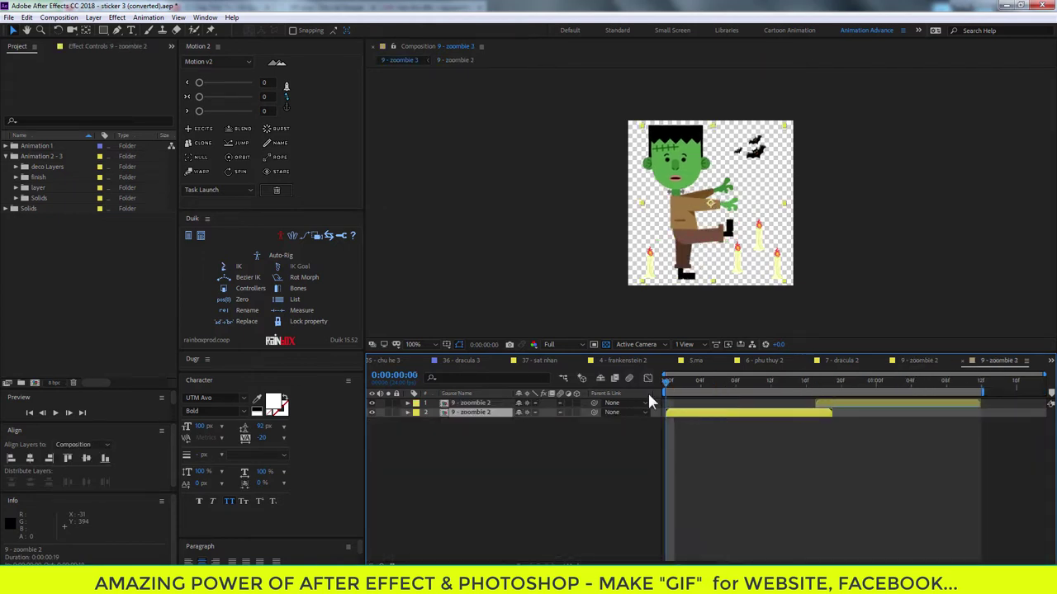
key(space)
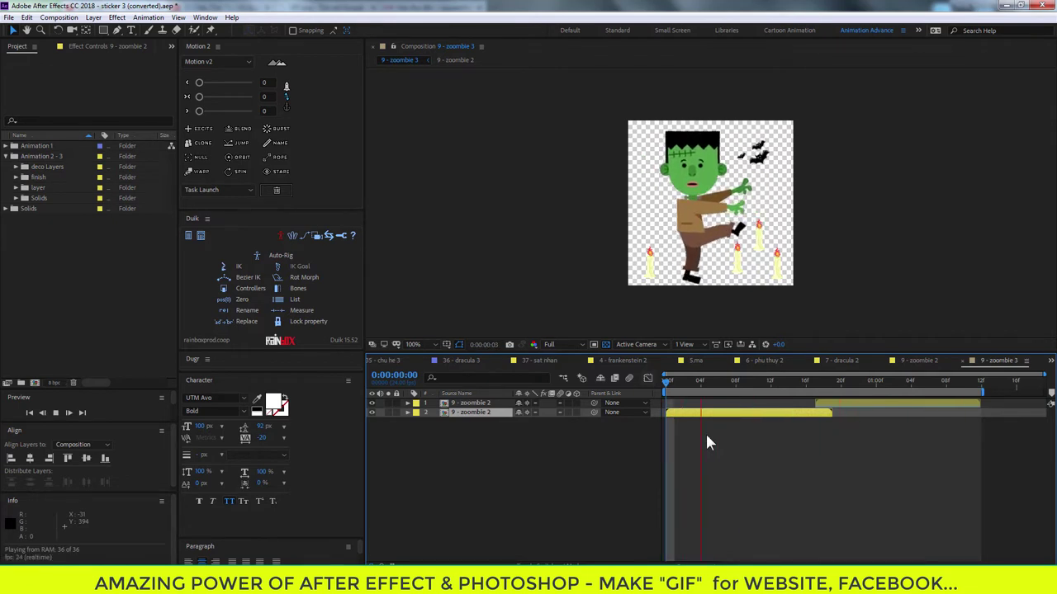
key(space)
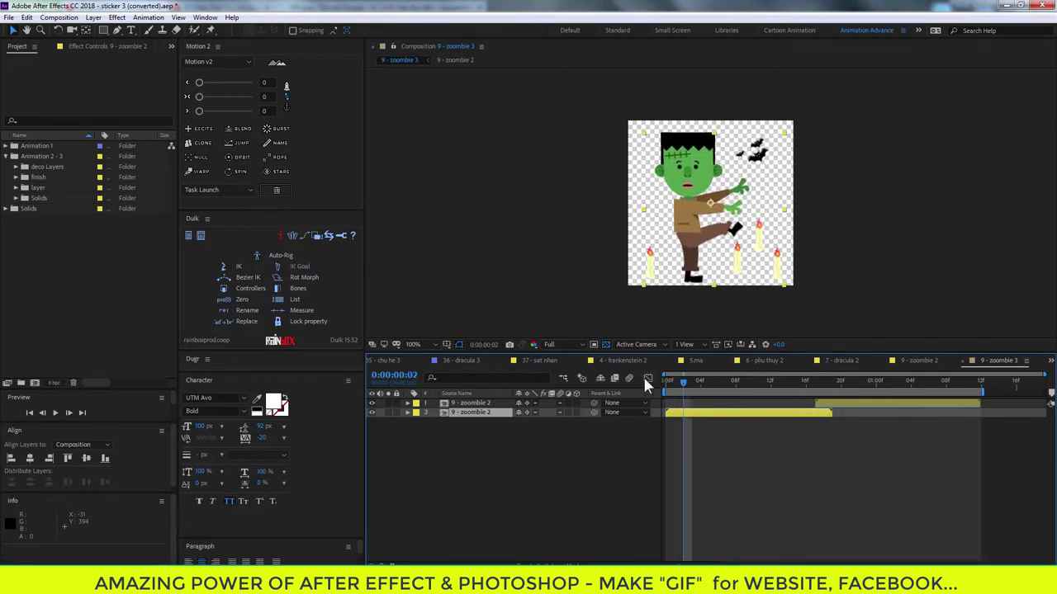
key(Home)
click(570, 446)
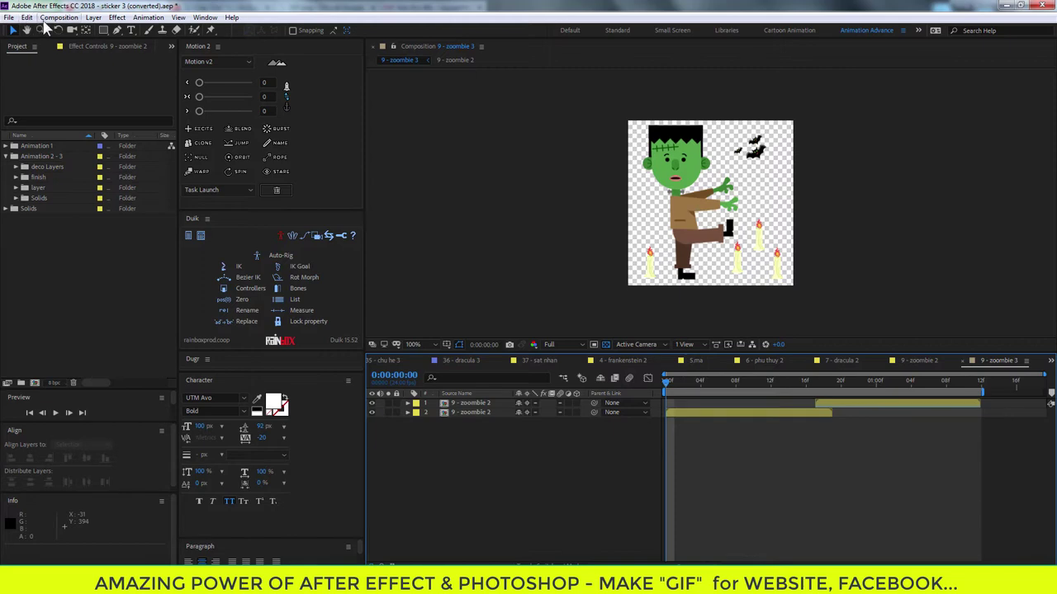
Step: Add the comp to the Render Queue and remove the 8 - ma soi 2 item
click(59, 18)
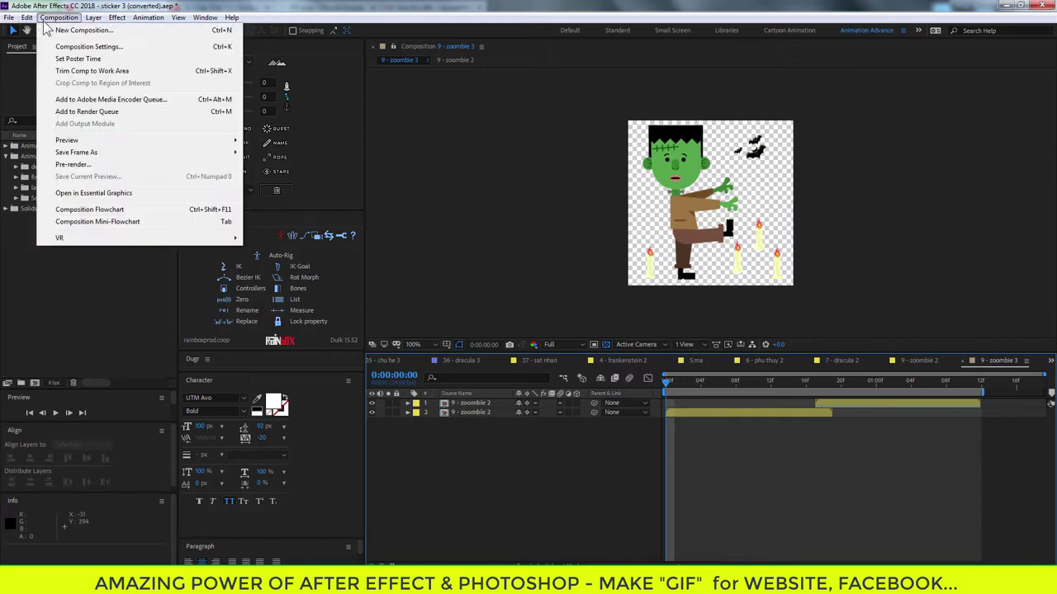
click(86, 112)
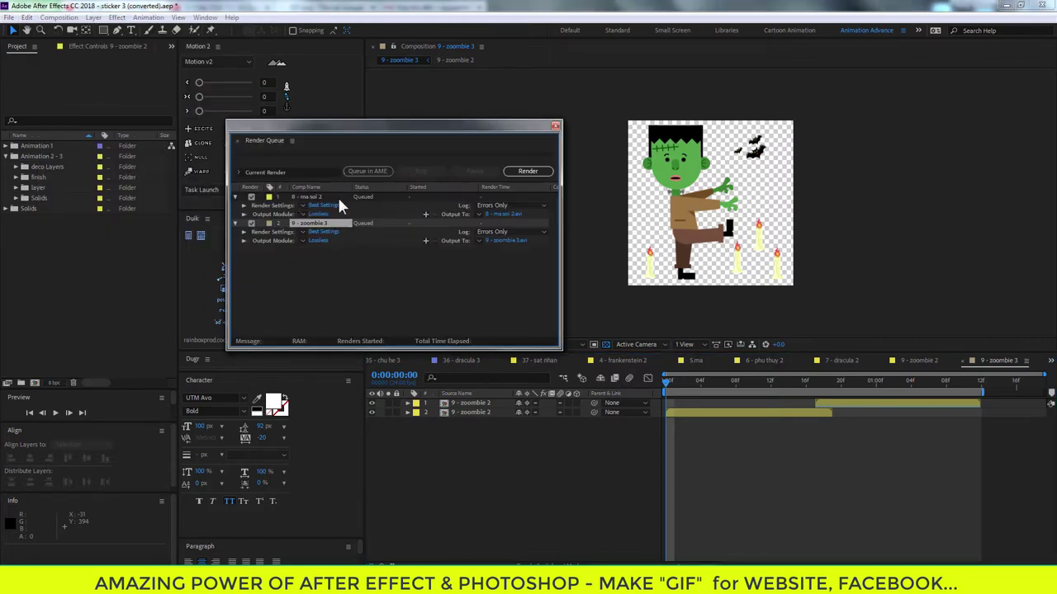
click(314, 198)
key(Delete)
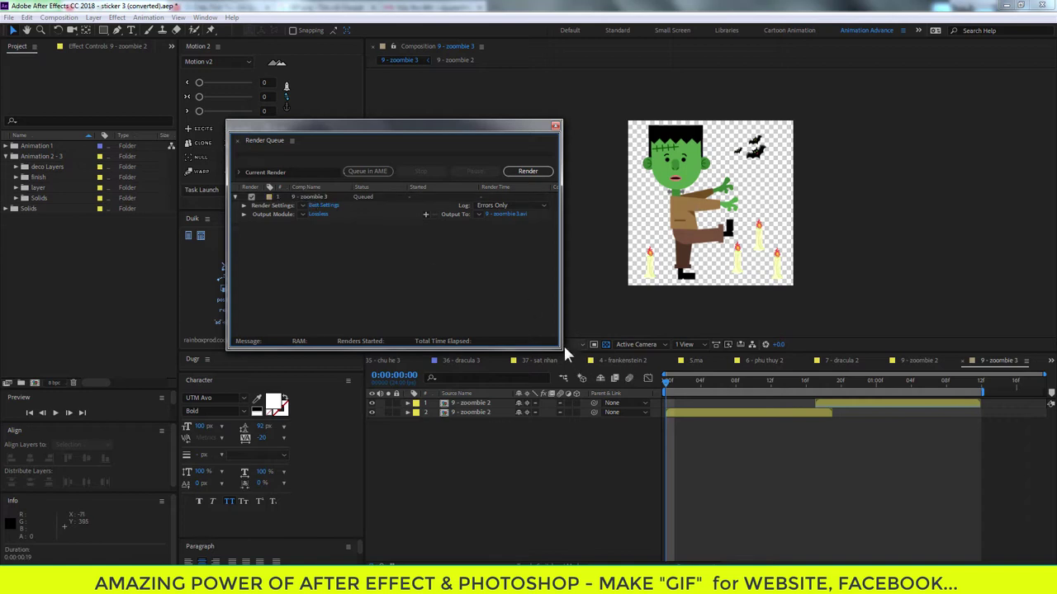
Step: Set the output module to PNG Sequence with RGB + Alpha channels
drag(560, 354, 756, 438)
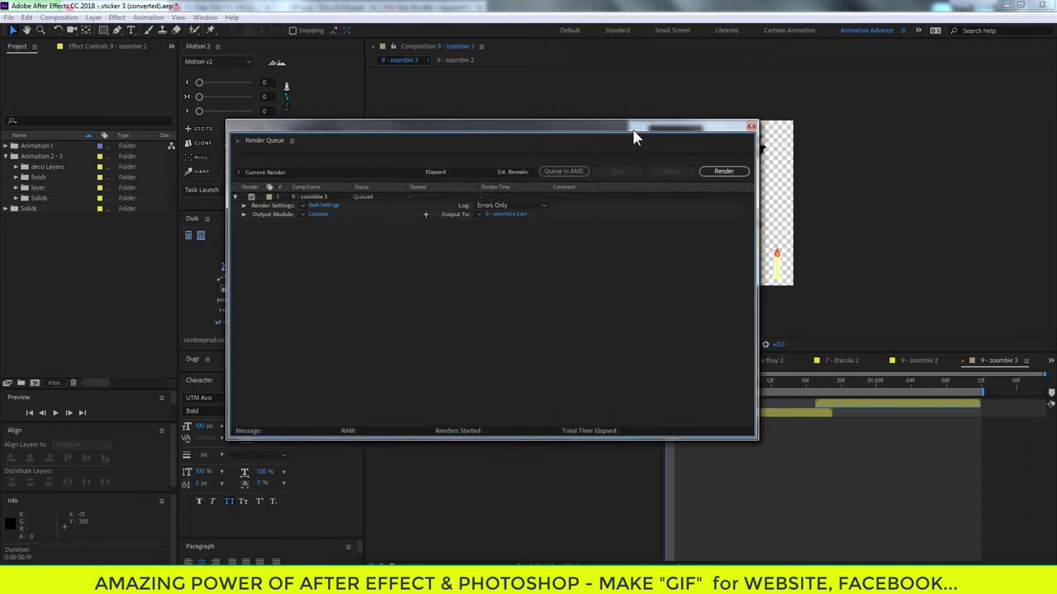
mouse_move(633, 130)
mouse_down()
mouse_move(461, 86)
mouse_move(478, 62)
mouse_up()
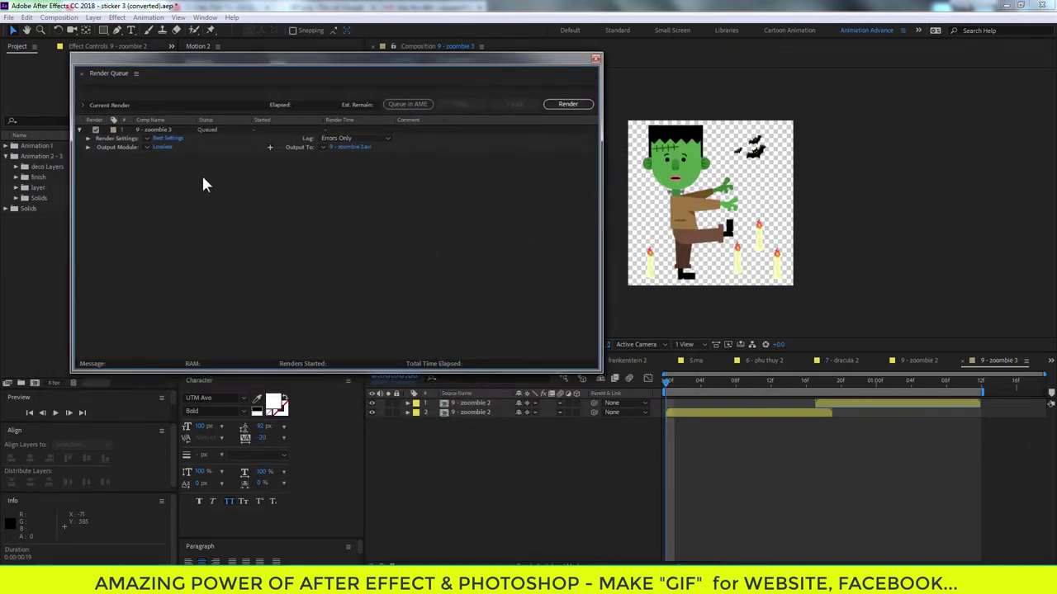
click(168, 146)
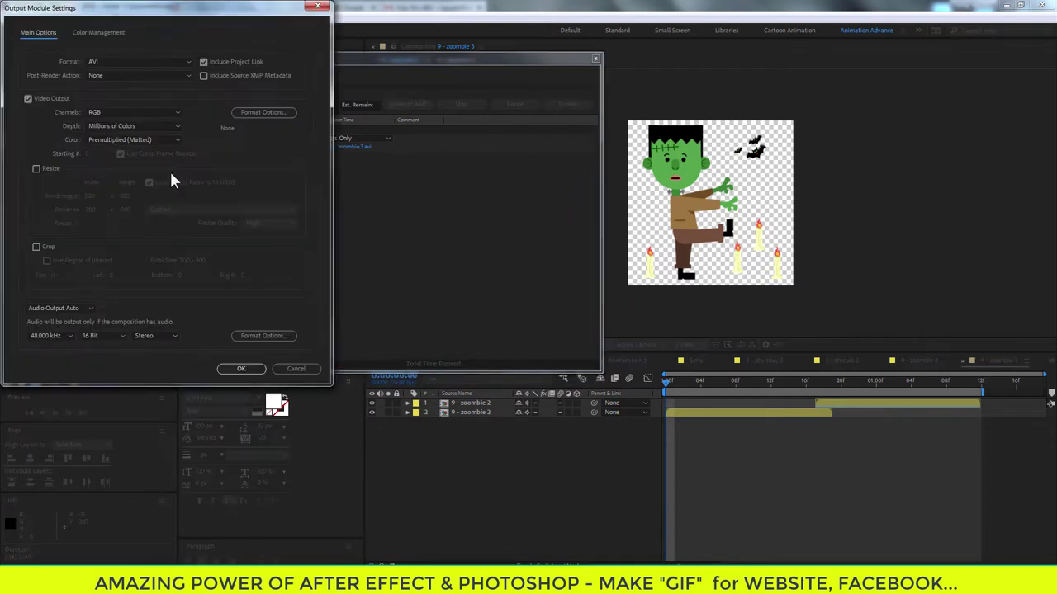
click(161, 62)
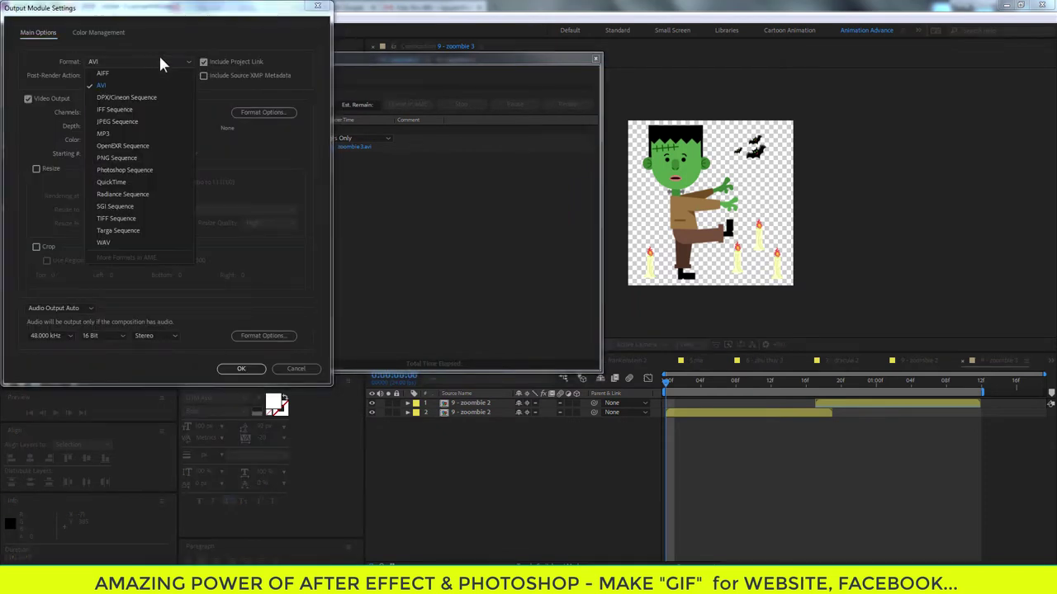
click(120, 158)
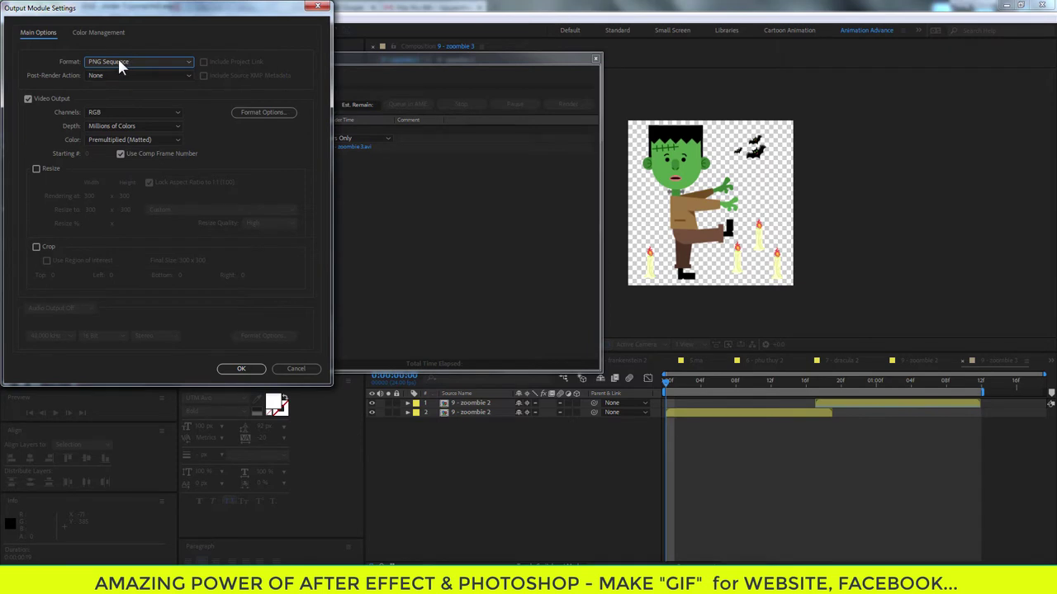
click(125, 111)
click(114, 140)
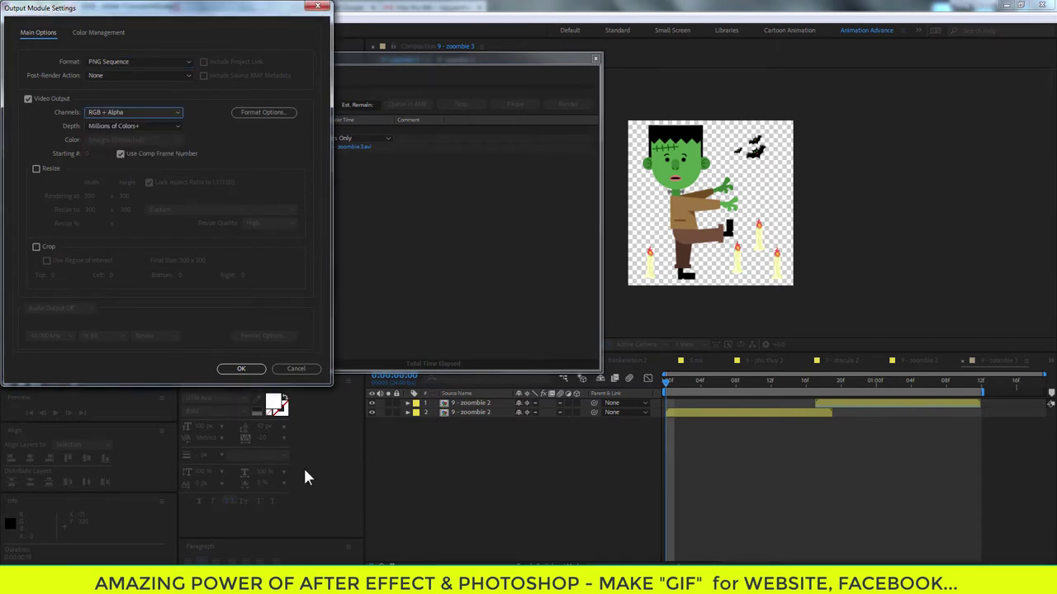
click(273, 122)
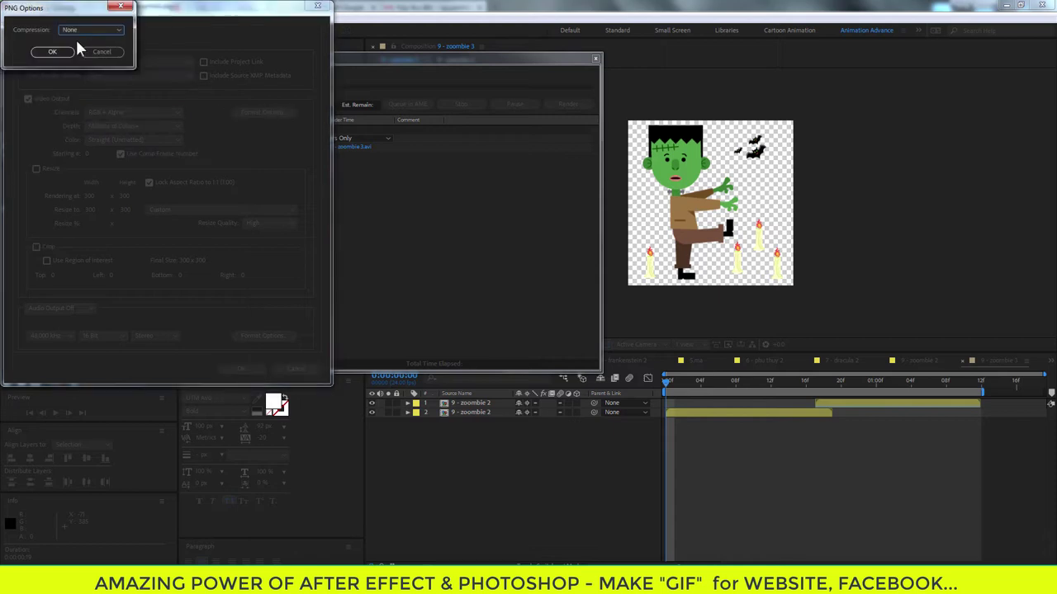
click(51, 56)
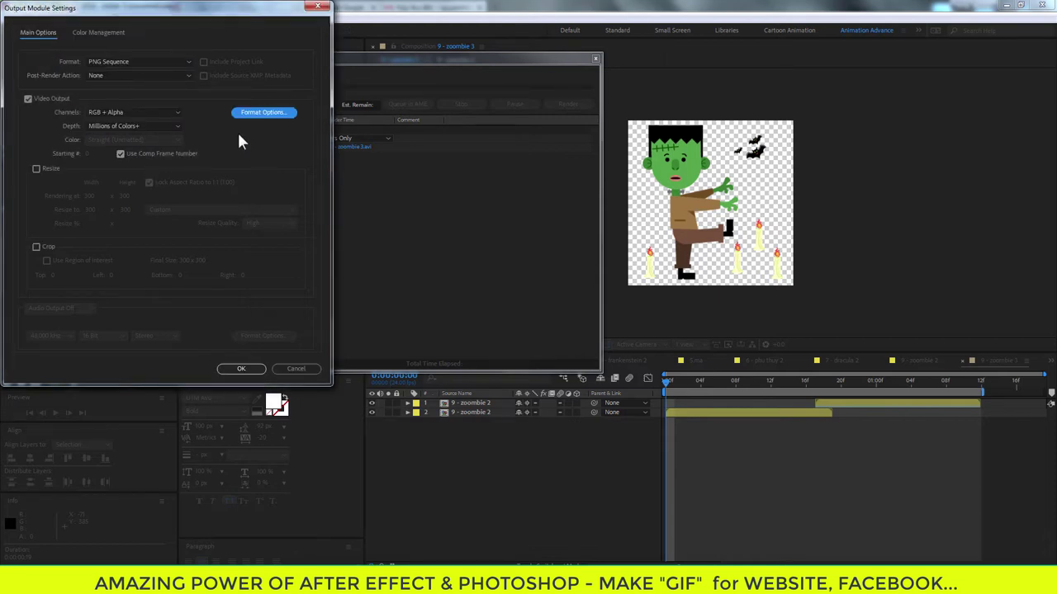
click(261, 372)
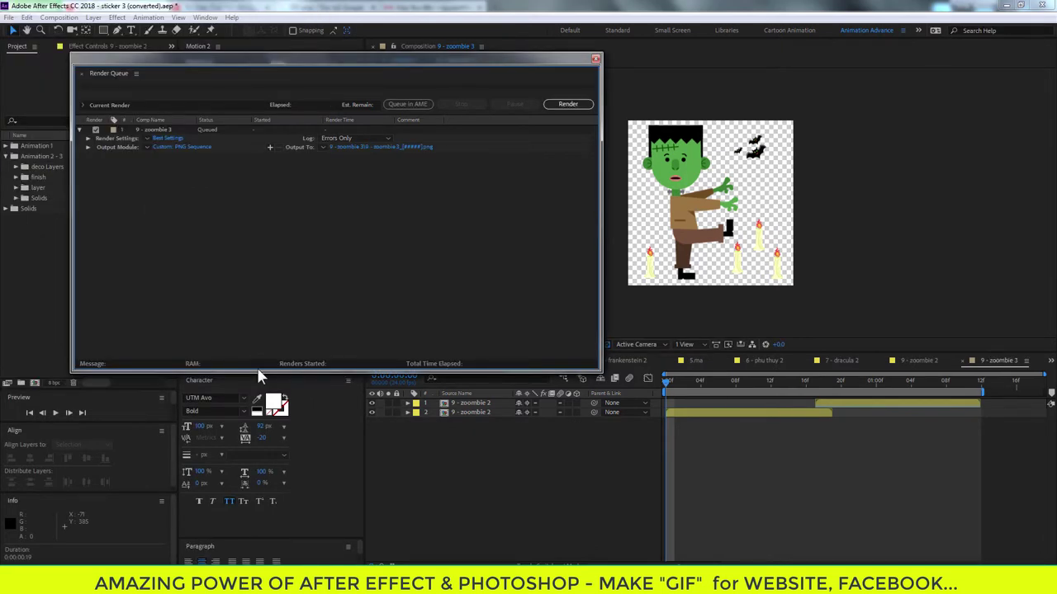
Step: Output the frames to the Desktop as zoobie_[#####] and render the PNG sequence
click(380, 146)
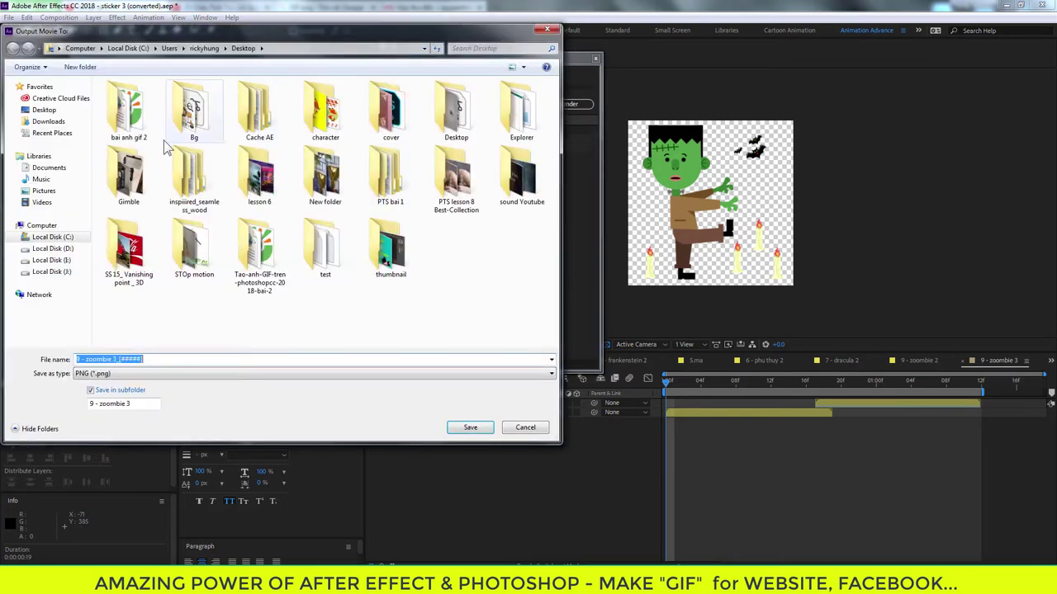
click(44, 110)
click(155, 359)
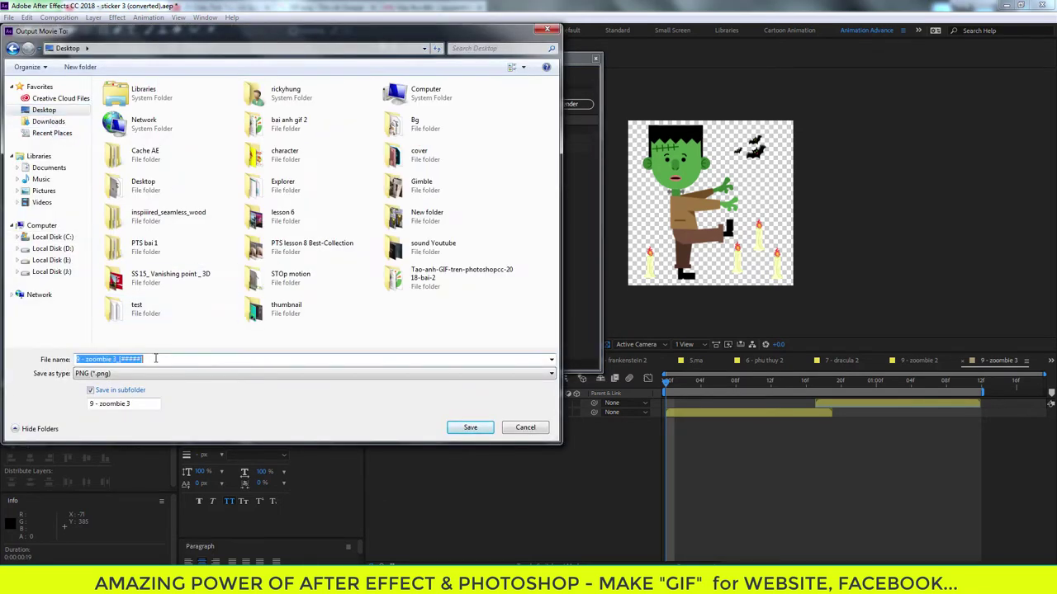
text(zoobie)
click(469, 427)
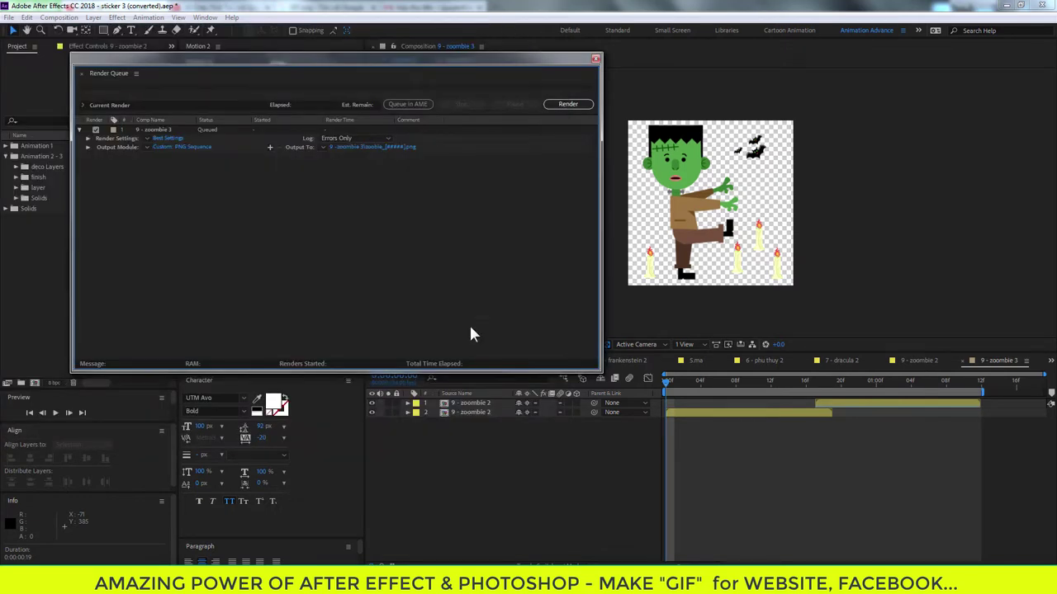
click(566, 105)
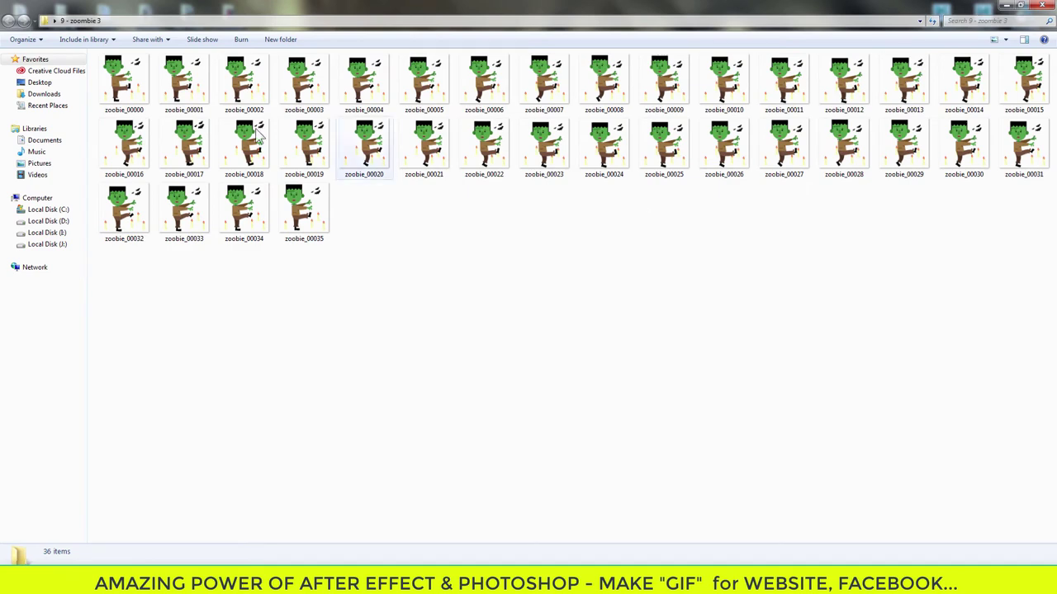
Step: Open zoobie_00000 in Windows Photo Viewer and resize the viewer window over the folder
double_click(124, 82)
drag(379, 33, 508, 68)
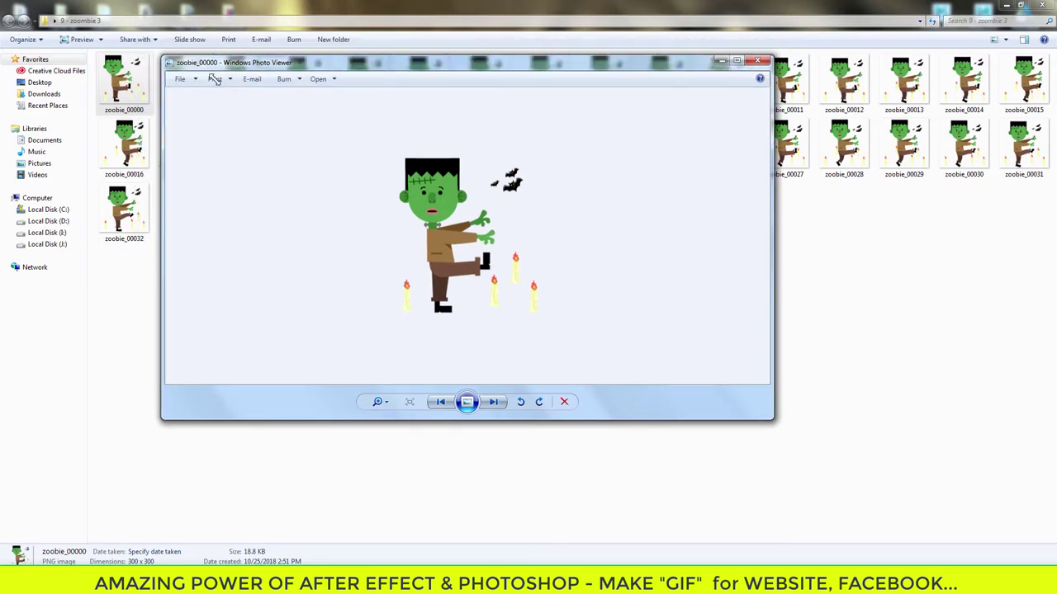
drag(142, 48, 462, 132)
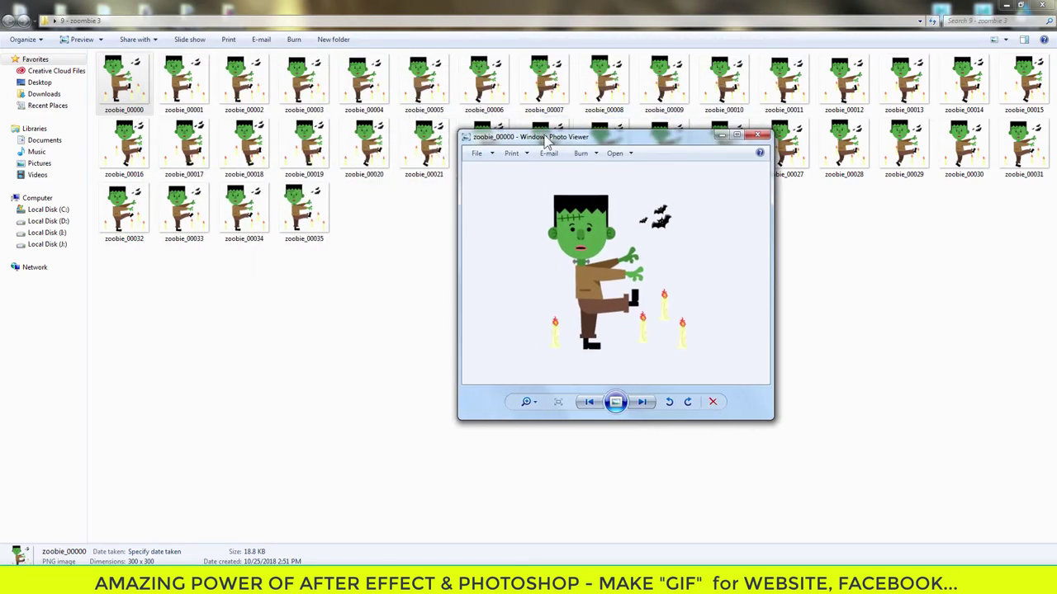
drag(545, 142, 553, 157)
Step: Step through nine more rendered frames, then close Photo Viewer
click(650, 421)
click(650, 421)
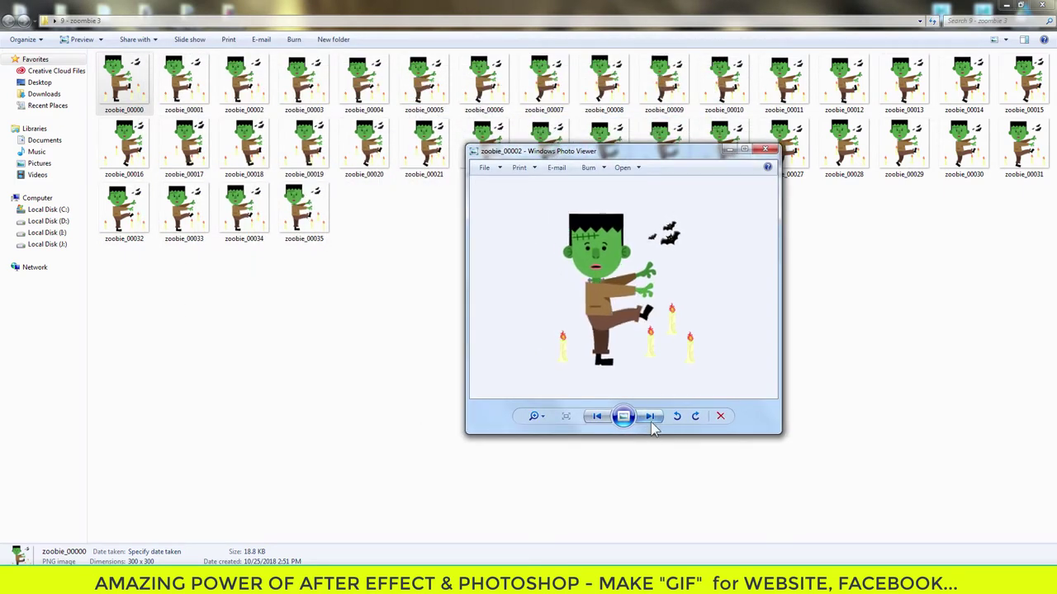
click(651, 417)
click(650, 417)
click(651, 417)
click(650, 417)
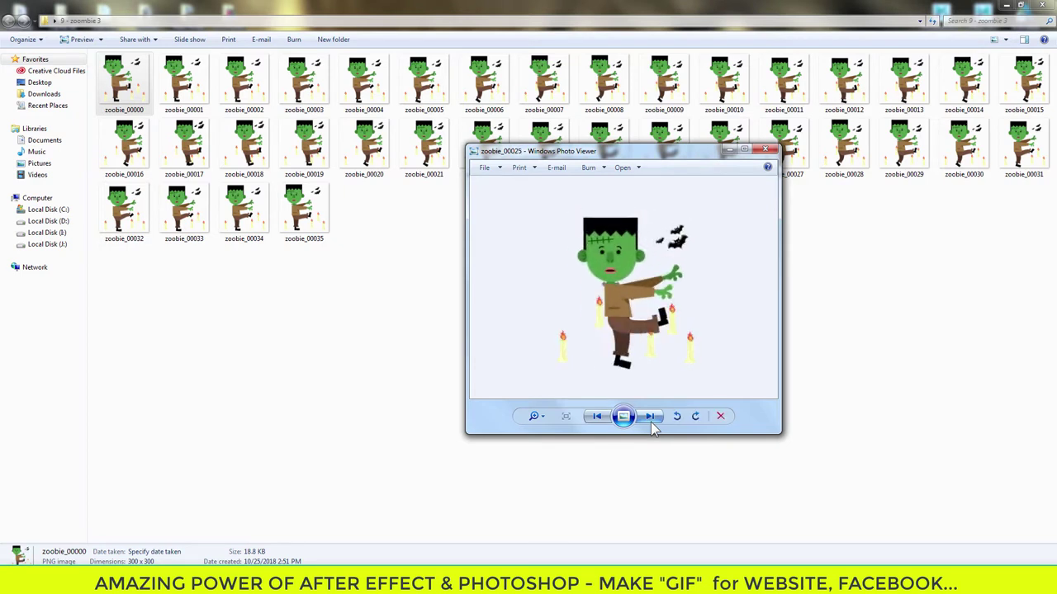
click(651, 417)
click(650, 417)
click(651, 416)
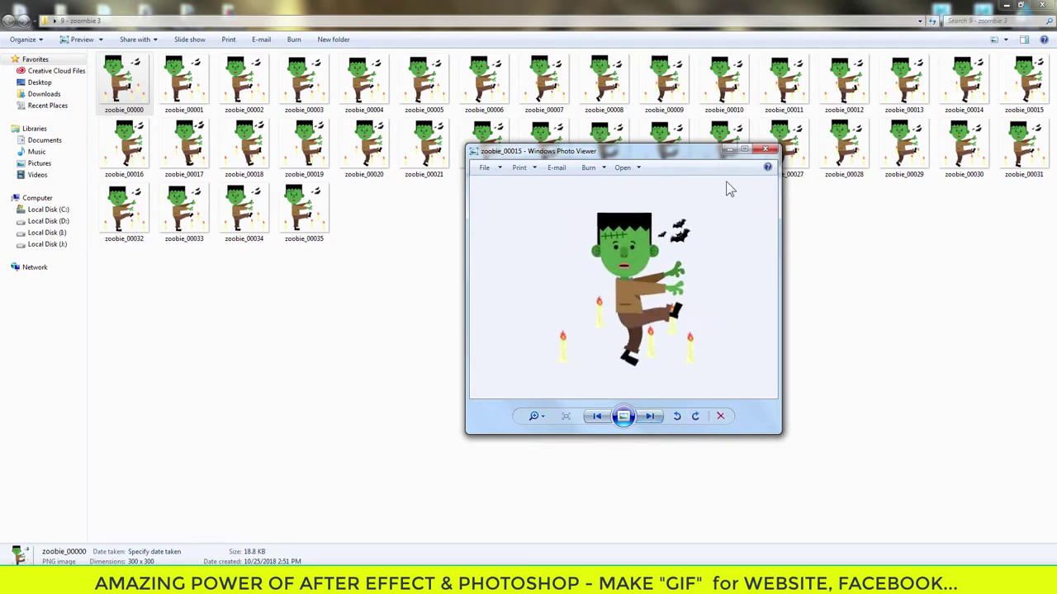
click(766, 150)
click(619, 245)
Step: Launch Adobe Photoshop CC 2018 from the Windows Start menu
click(18, 578)
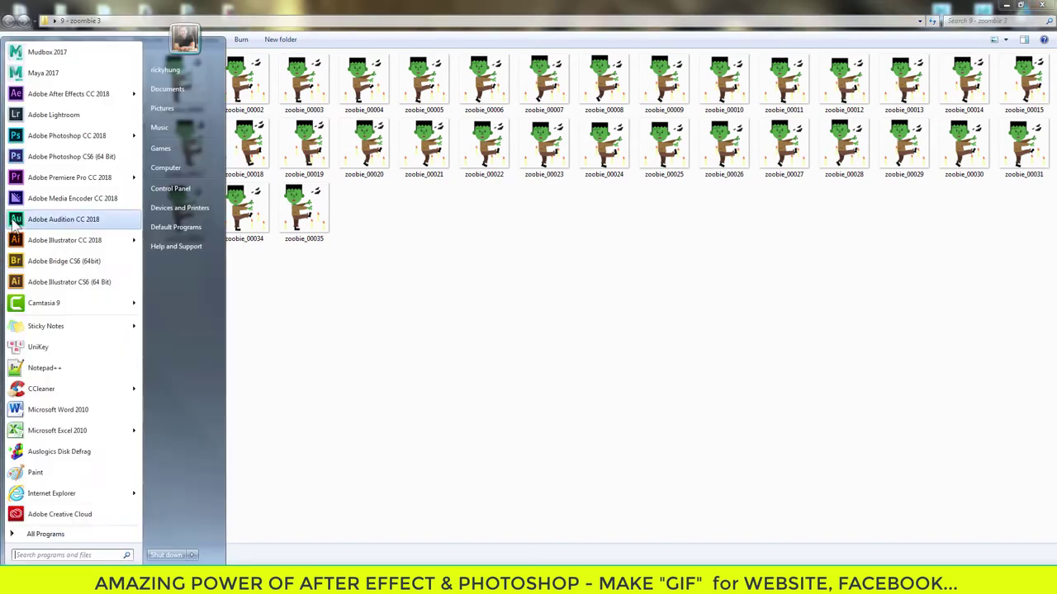
click(67, 137)
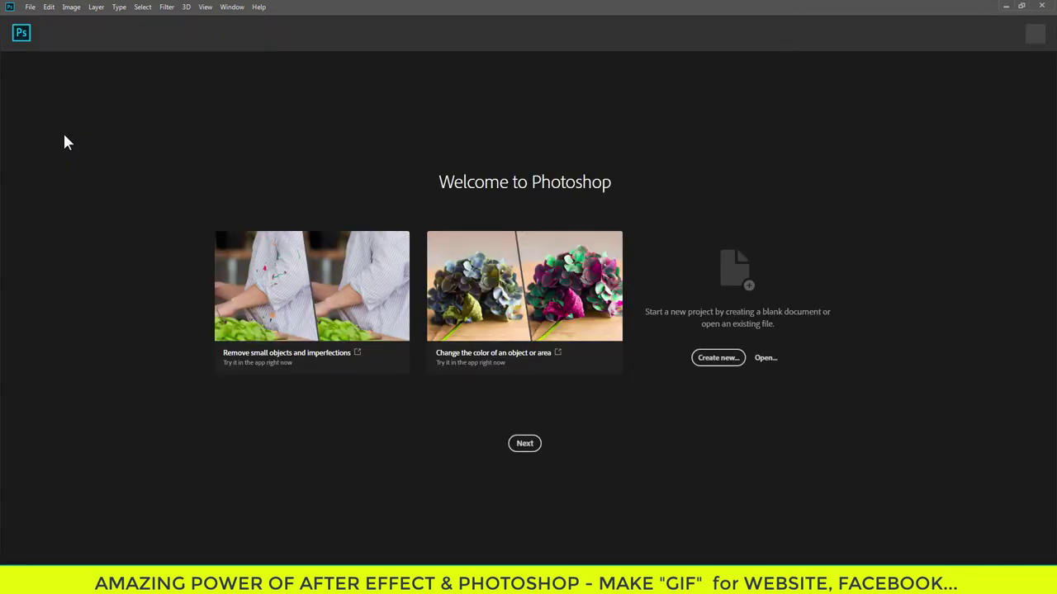
Step: In the Open dialog, browse to the Desktop's 9 - zoombie 3 folder
click(31, 8)
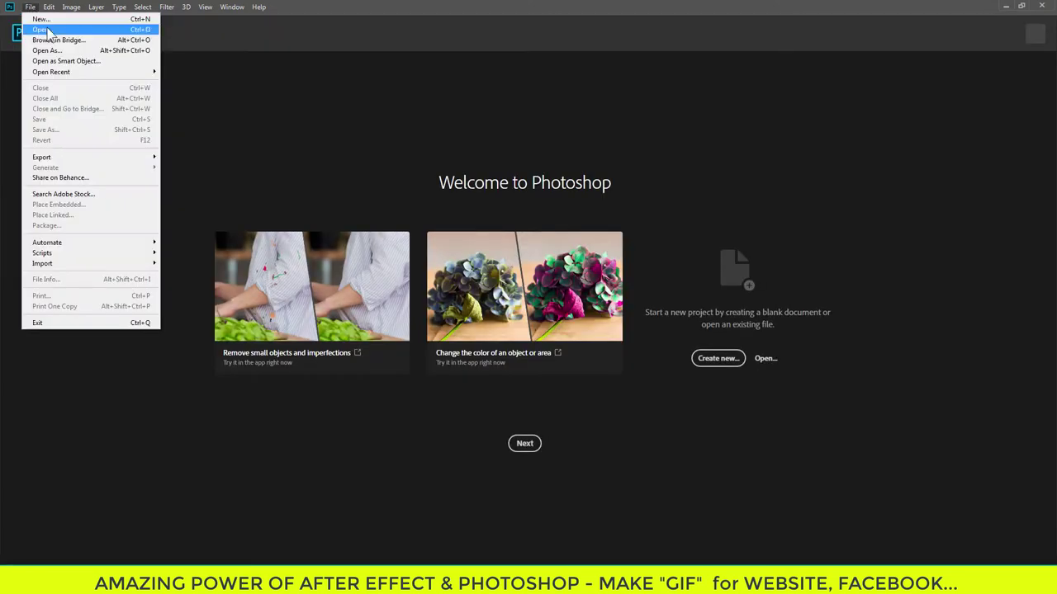
click(116, 33)
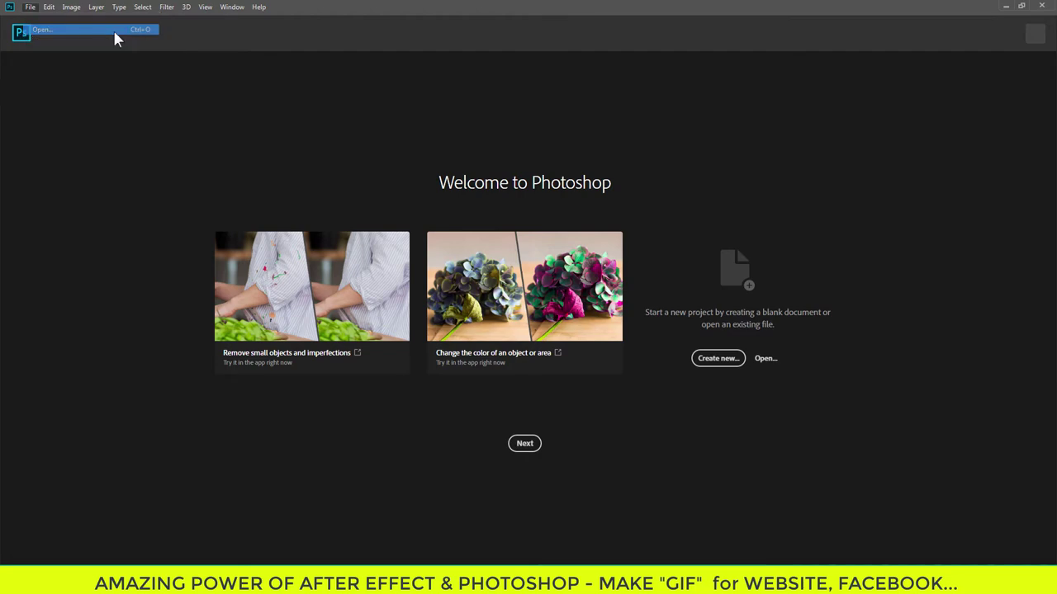
click(54, 87)
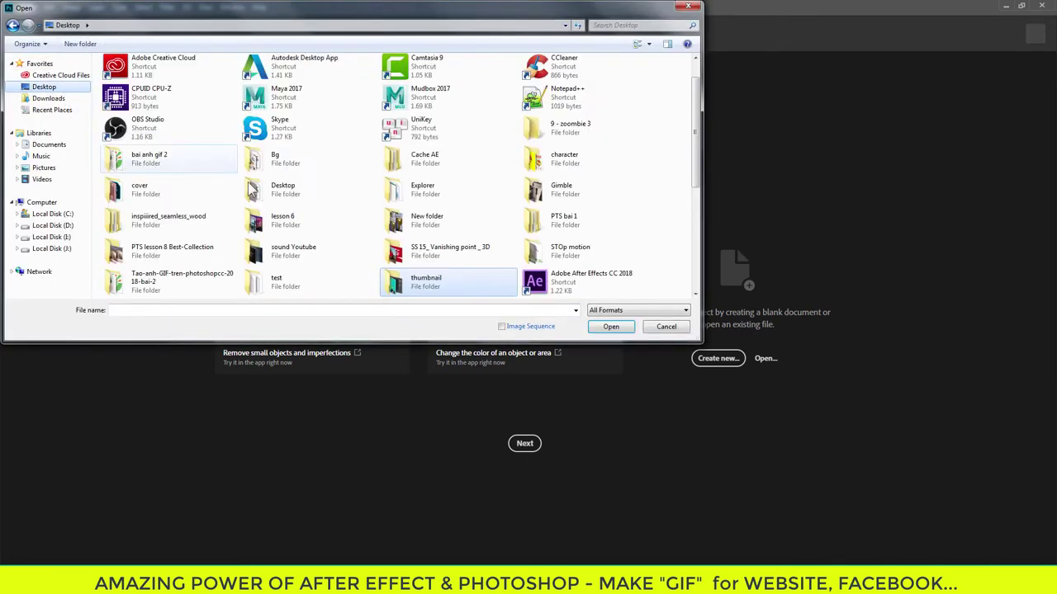
scroll(578, 250, down, 3)
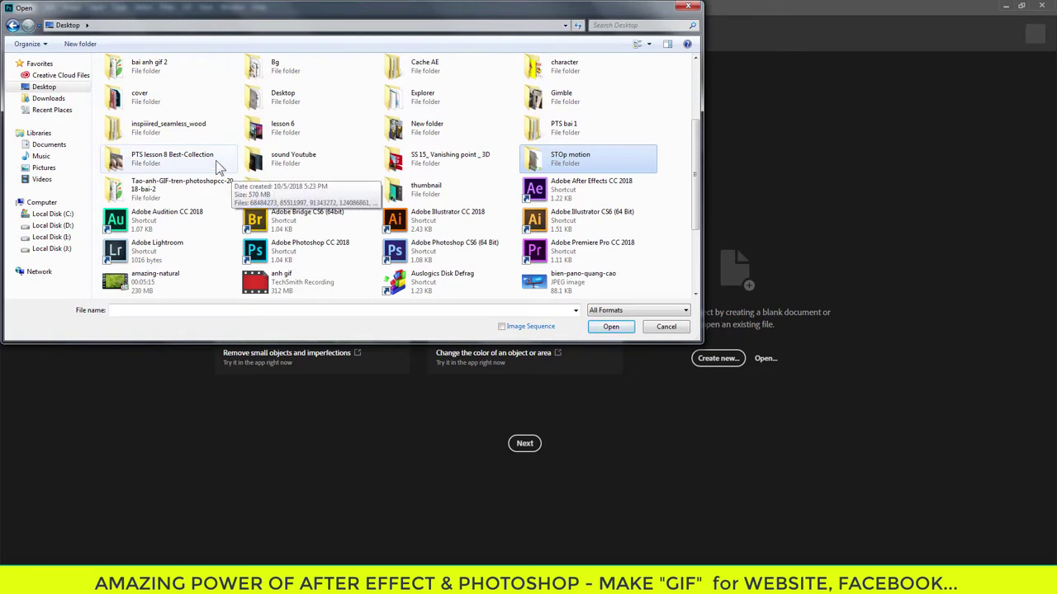
key(End)
scroll(462, 259, up, 3)
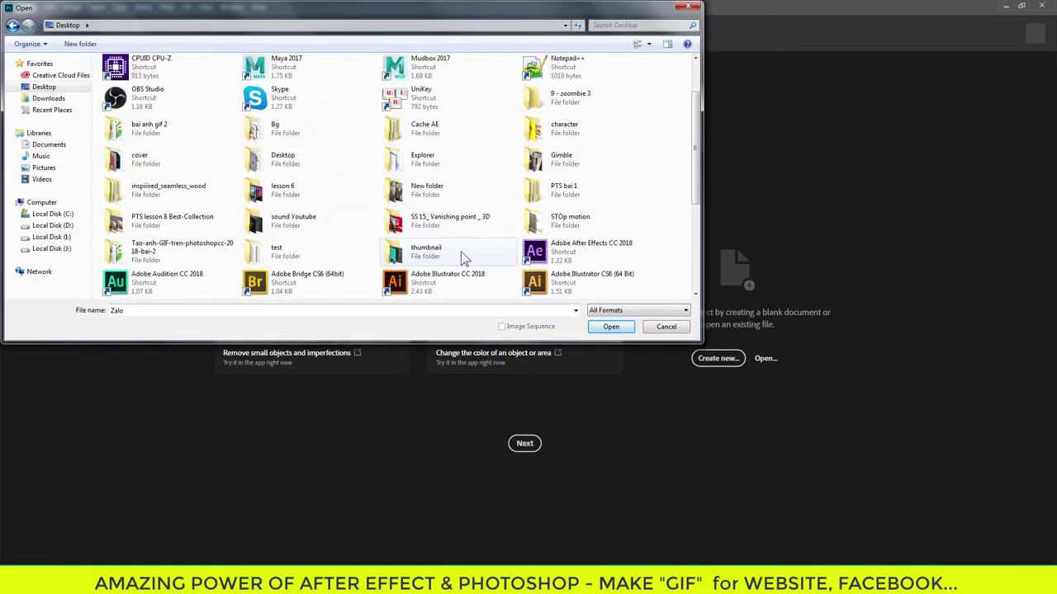
click(437, 225)
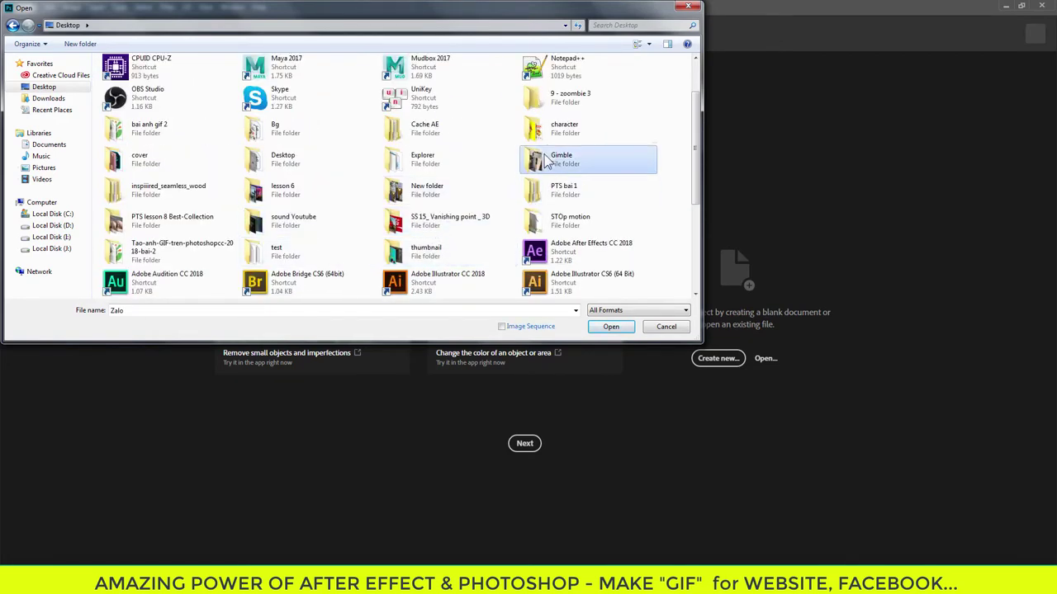
double_click(566, 99)
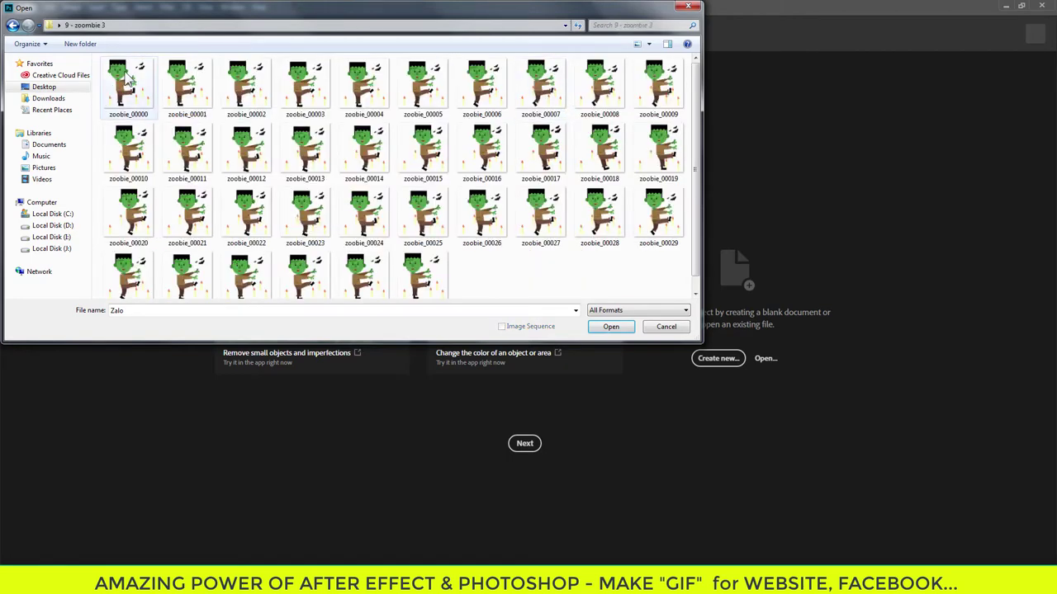
Step: Select zoobie_00000, tick Image Sequence and open the frames
drag(700, 343, 768, 311)
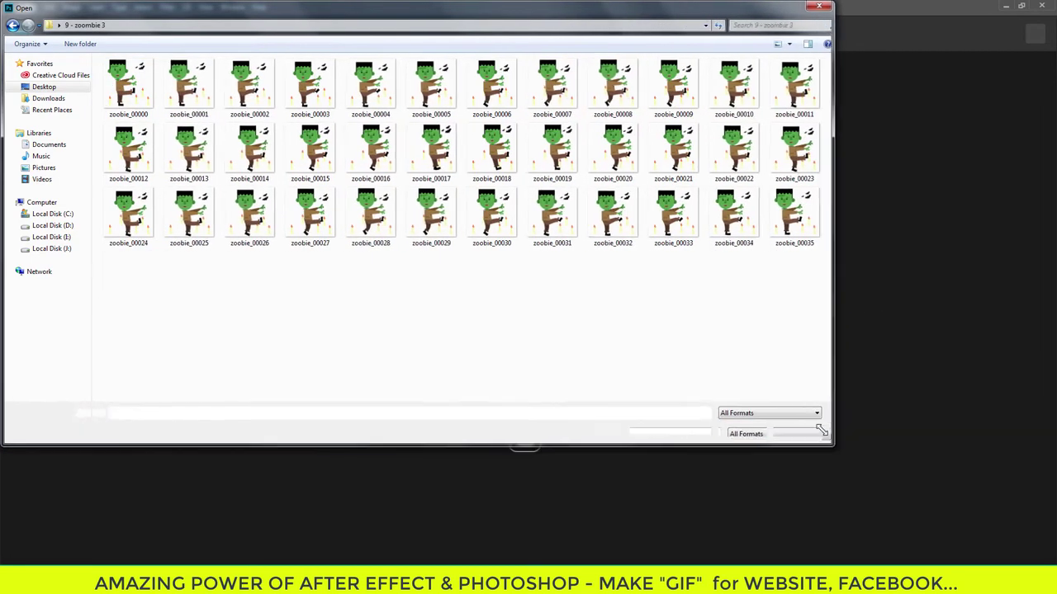
click(123, 86)
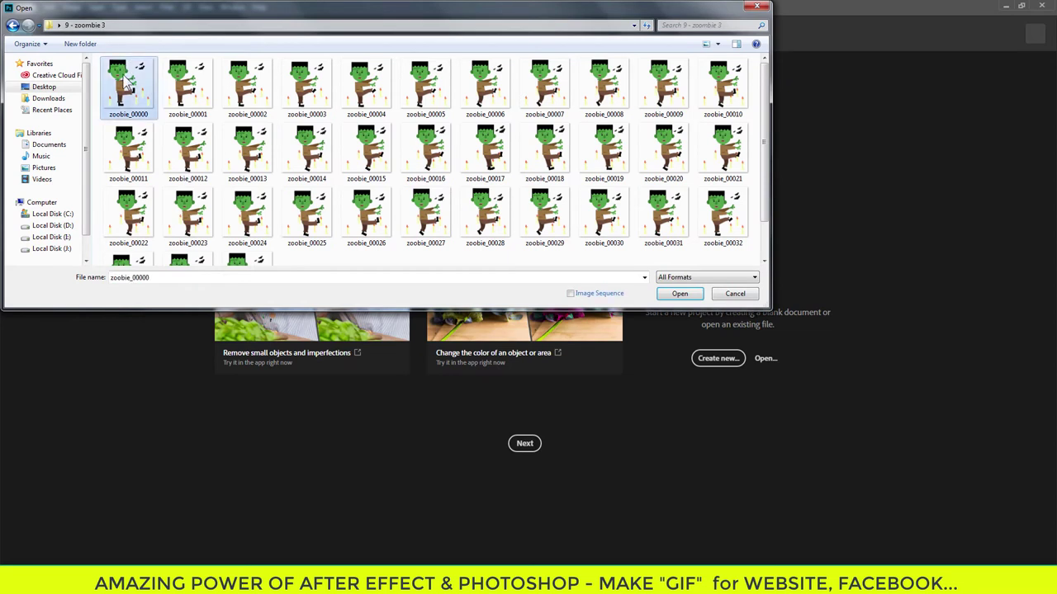
click(128, 83)
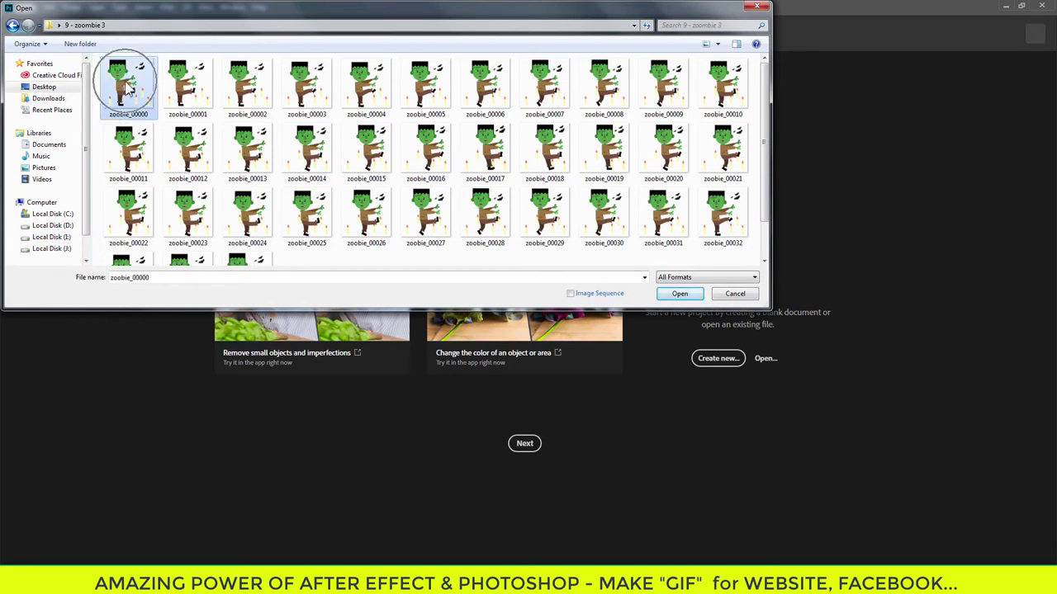
click(128, 163)
click(128, 87)
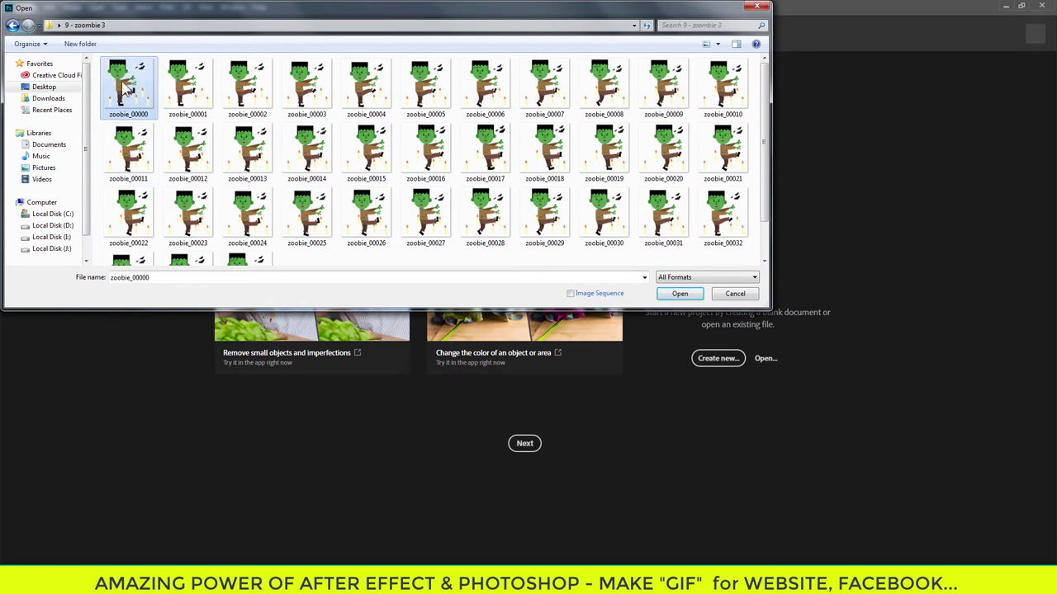
click(570, 294)
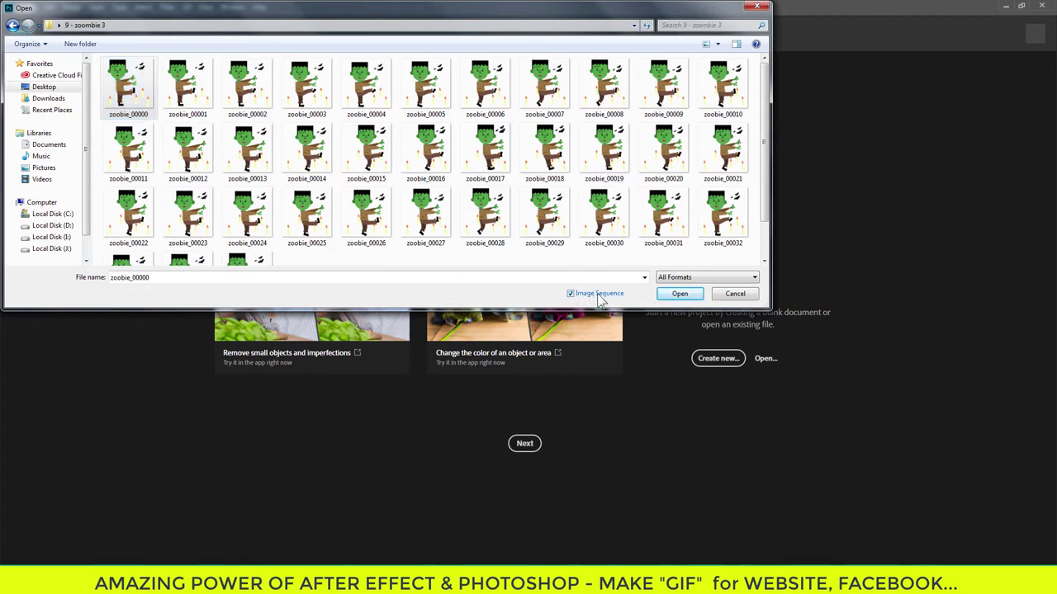
click(679, 296)
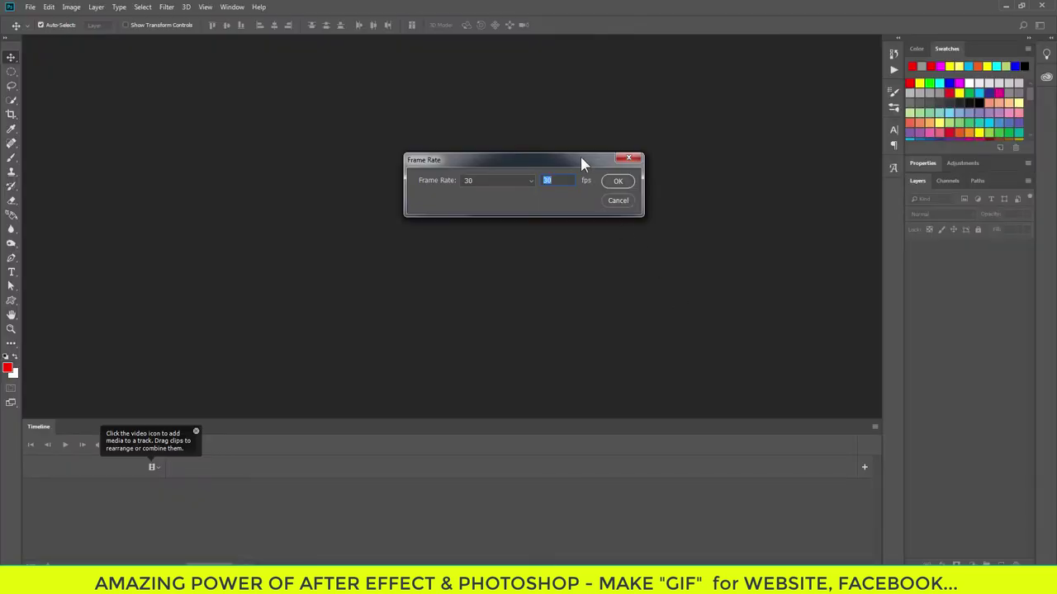
Step: Choose 25 fps in the Frame Rate dialog and confirm it
click(525, 160)
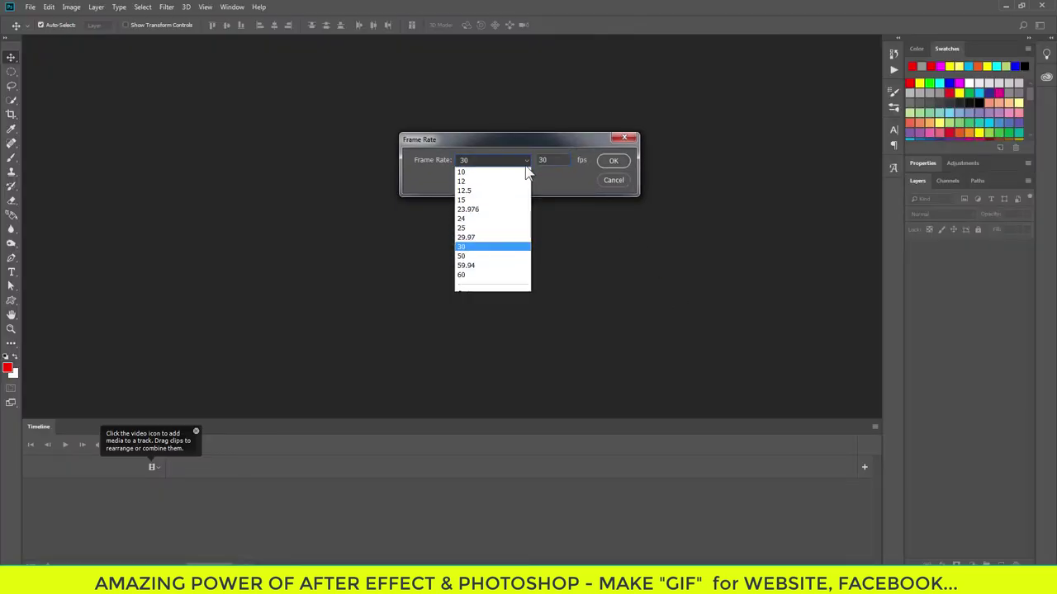
click(490, 229)
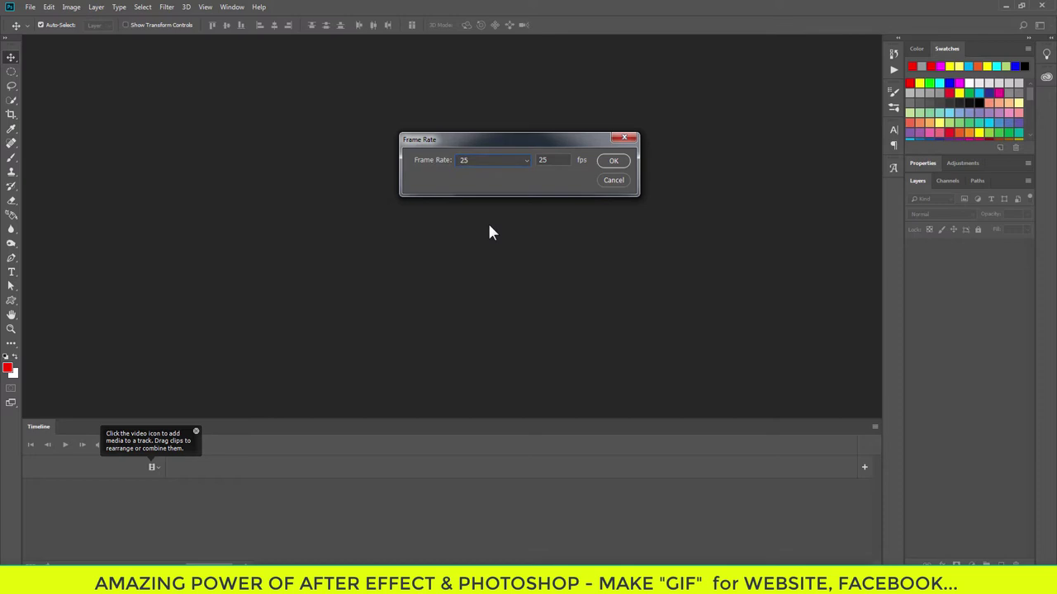
click(612, 162)
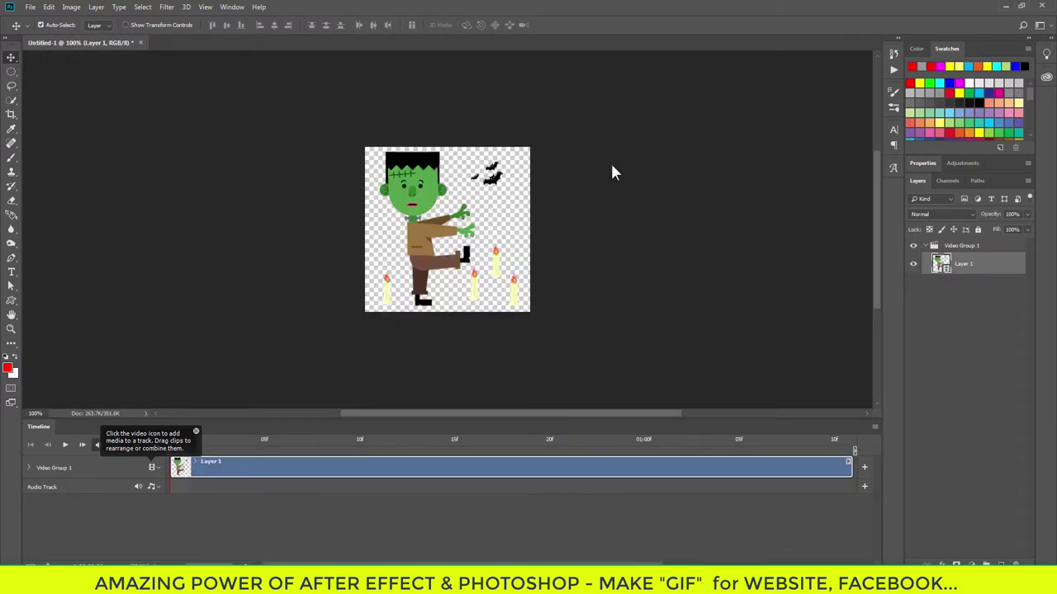
click(30, 7)
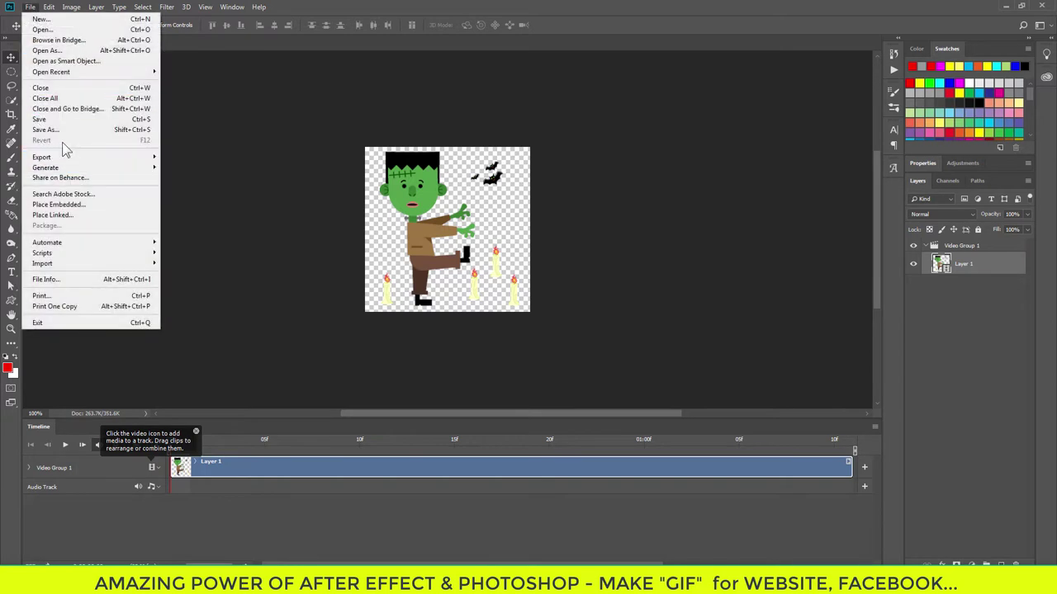
mouse_move(41, 157)
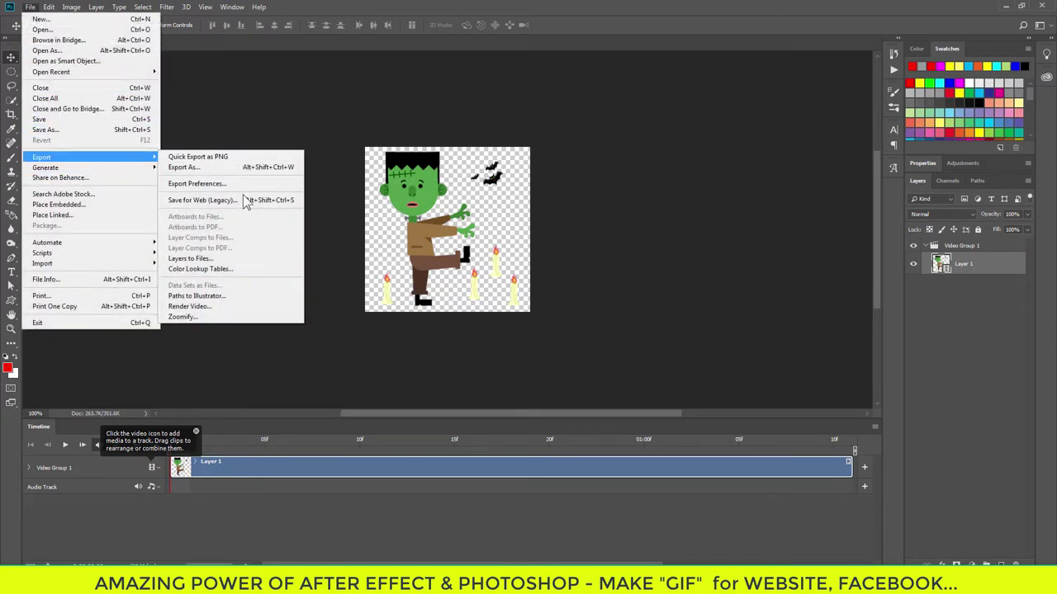
click(245, 203)
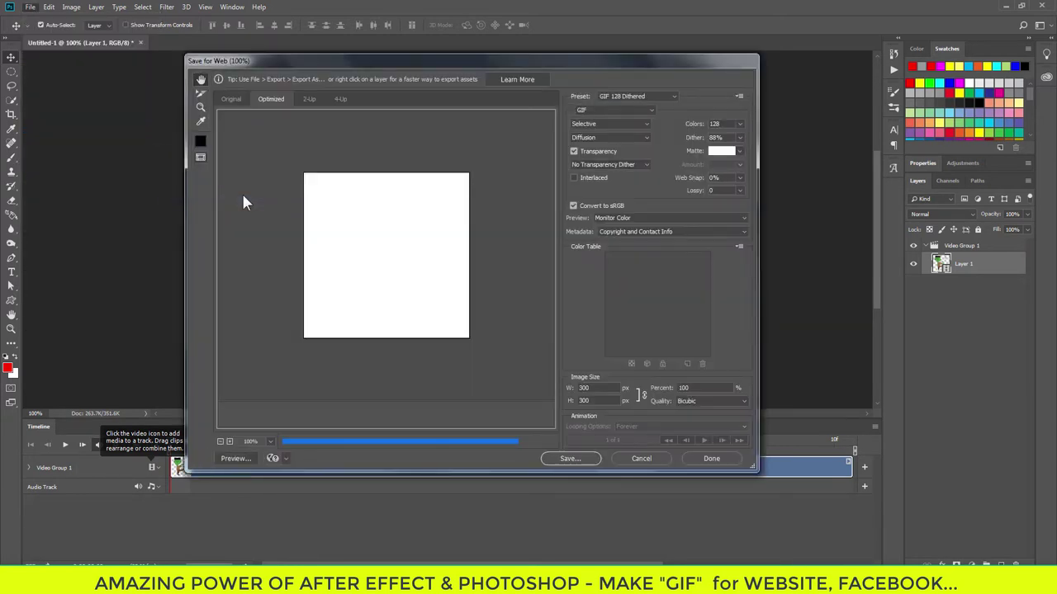
click(675, 427)
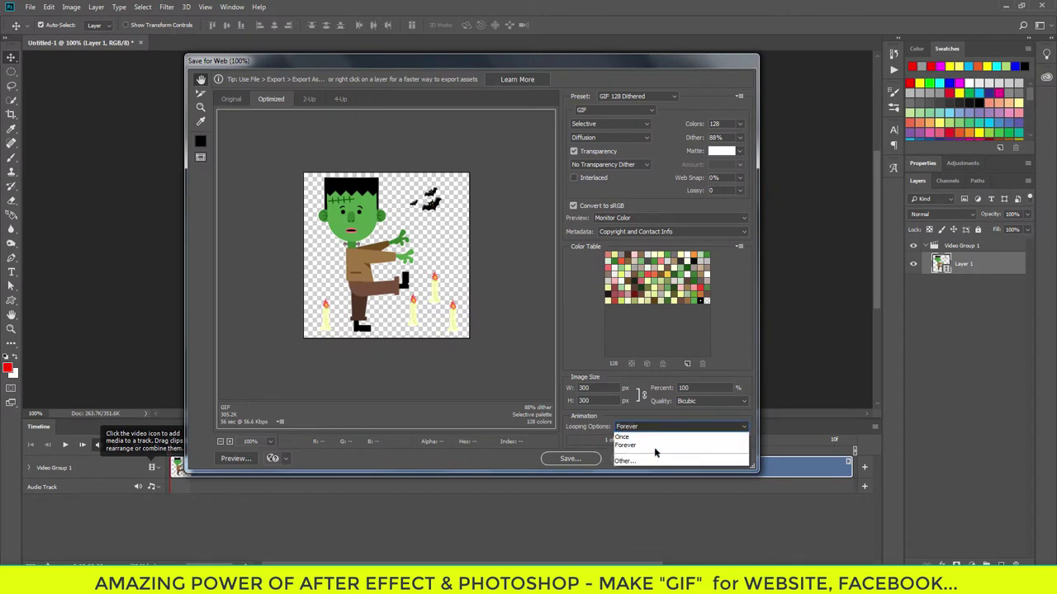
click(656, 449)
click(596, 111)
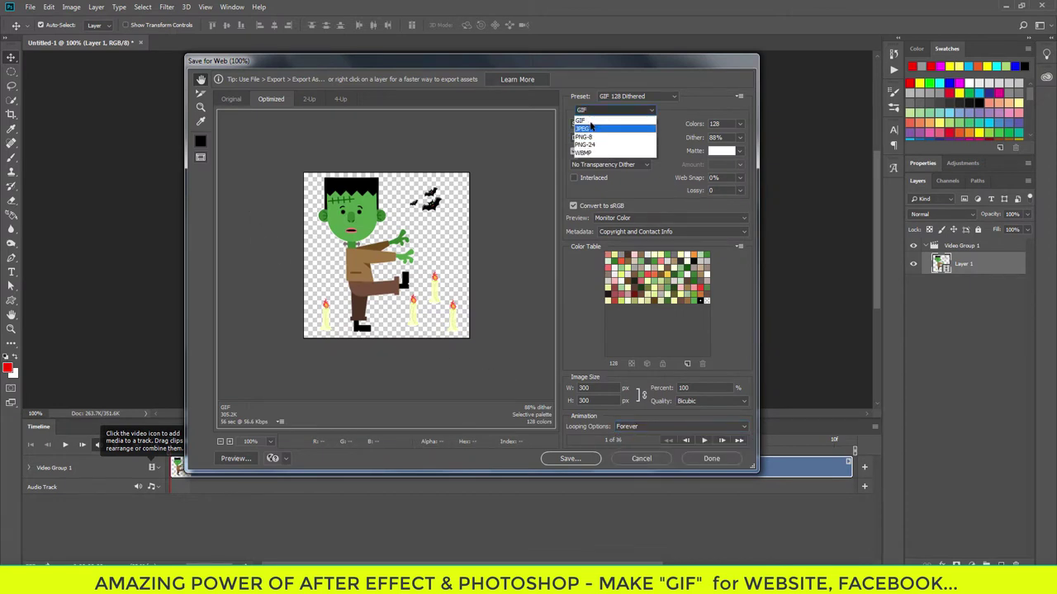
click(611, 111)
click(703, 441)
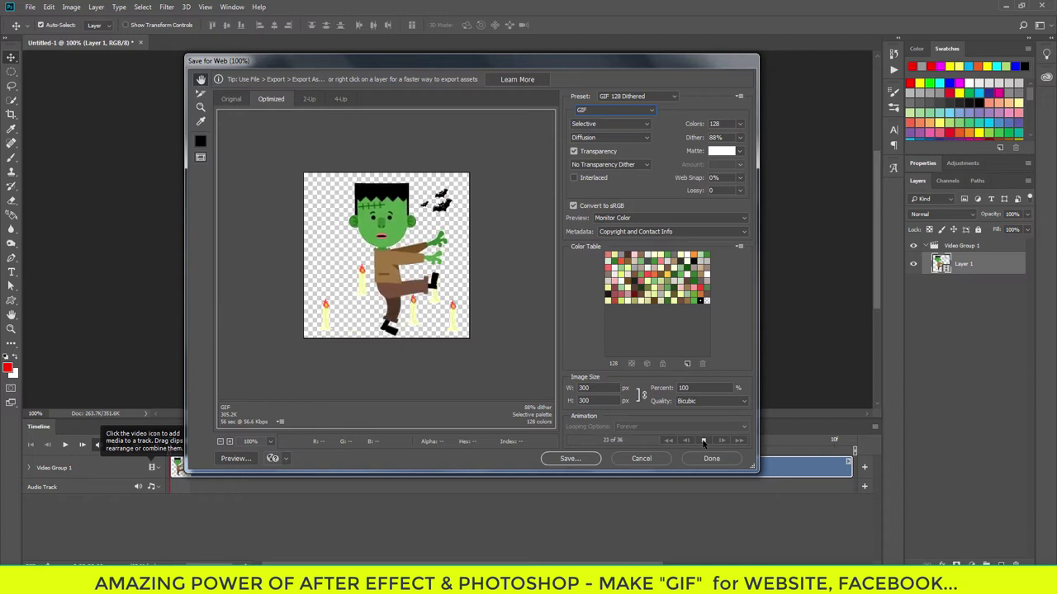
click(703, 441)
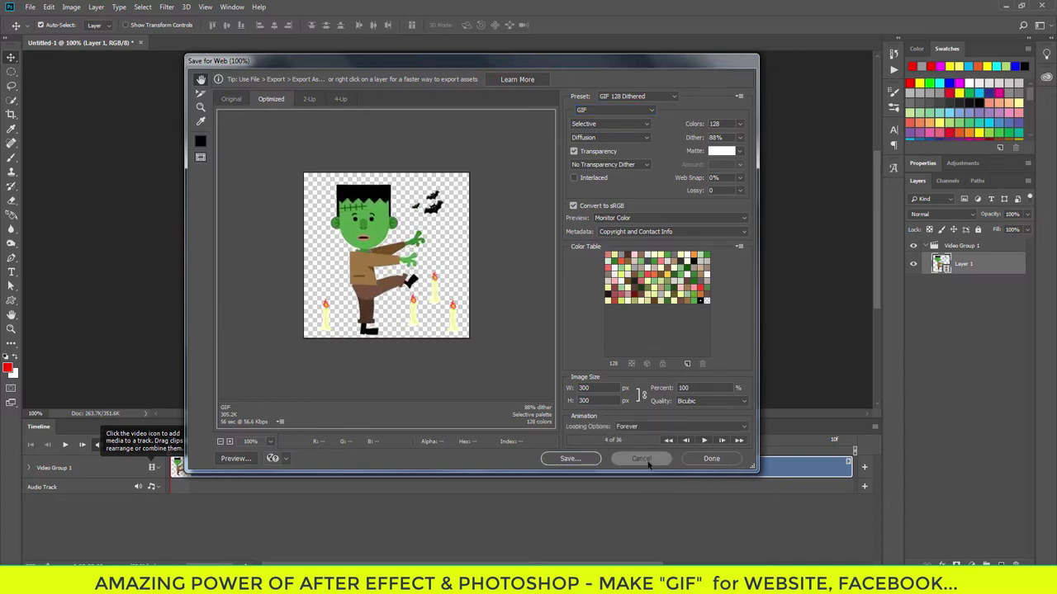
click(641, 459)
Step: Close the 25 fps zombie document without saving
click(164, 82)
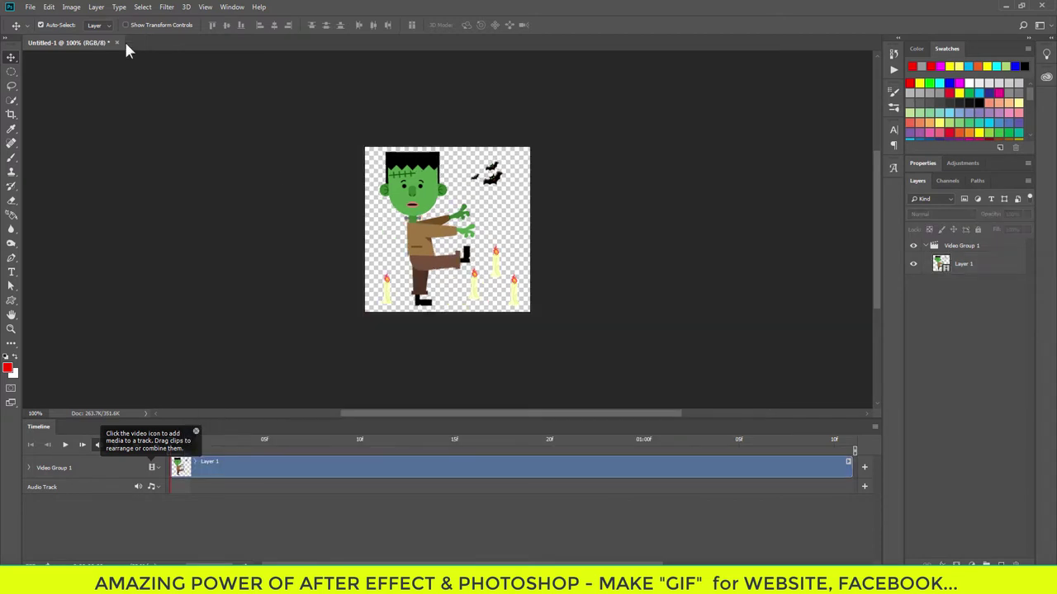
click(116, 42)
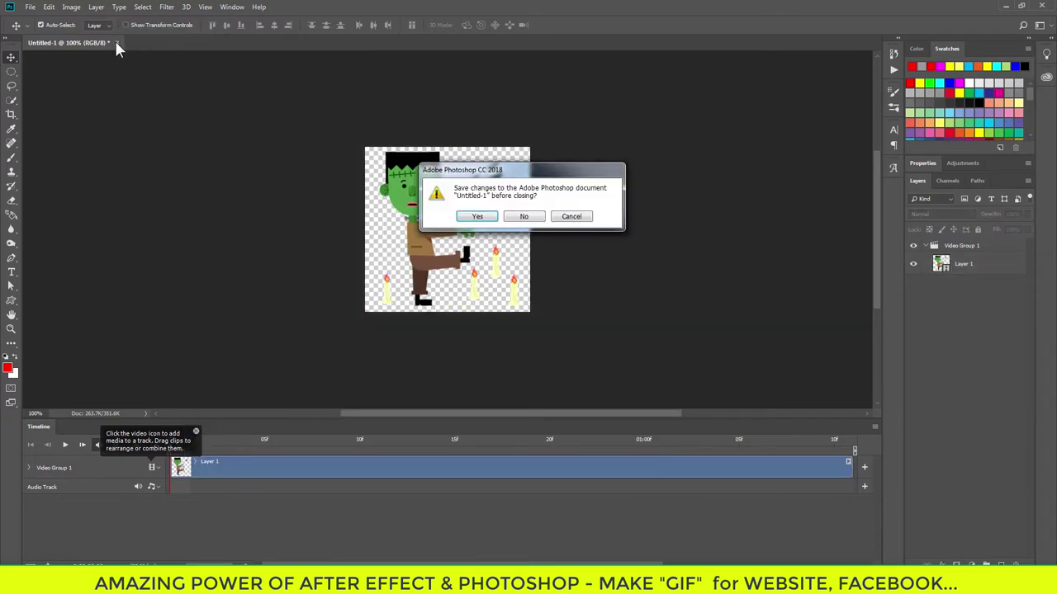
click(523, 216)
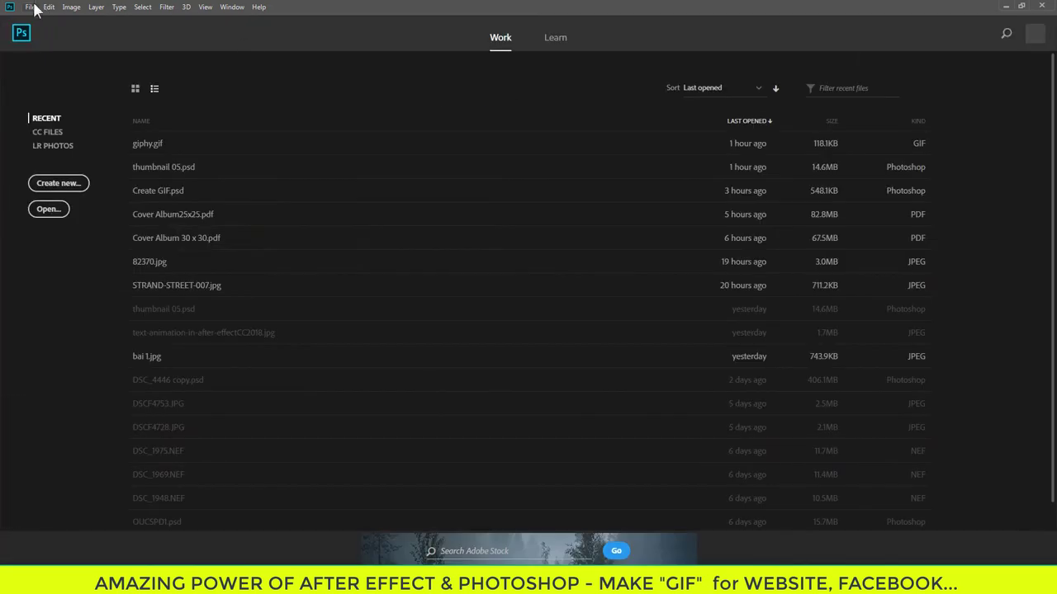
Step: Reopen zoobie_00000 as an image sequence at 30 fps
click(30, 6)
click(41, 28)
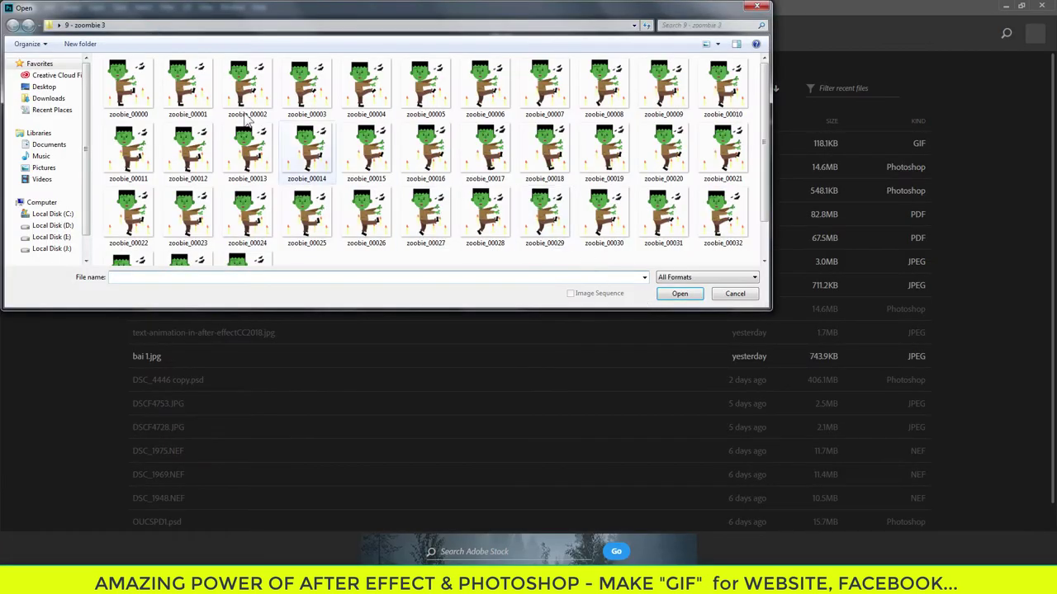
click(128, 86)
click(571, 294)
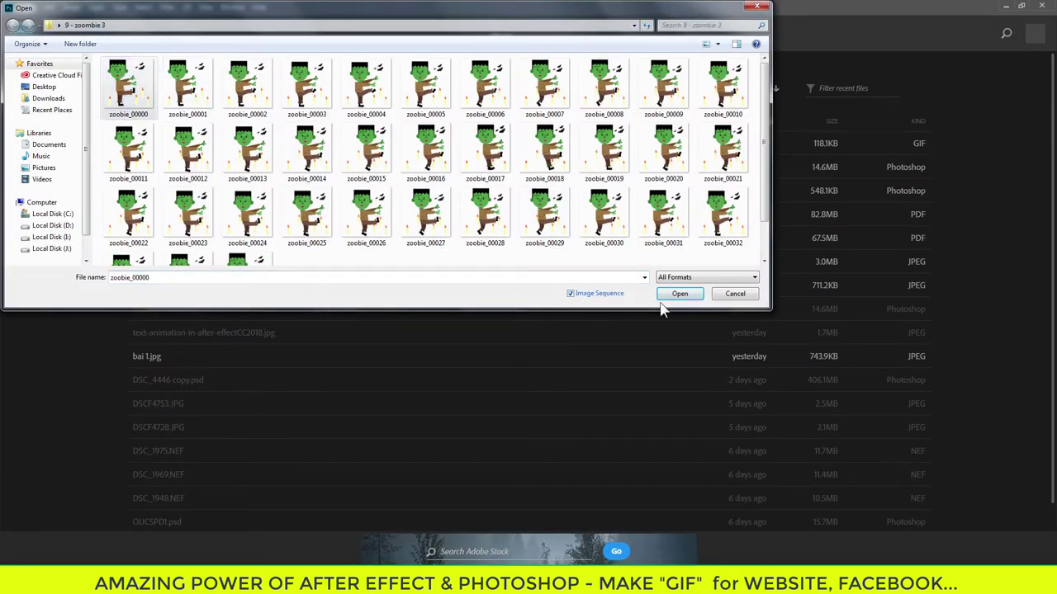
click(677, 294)
click(517, 162)
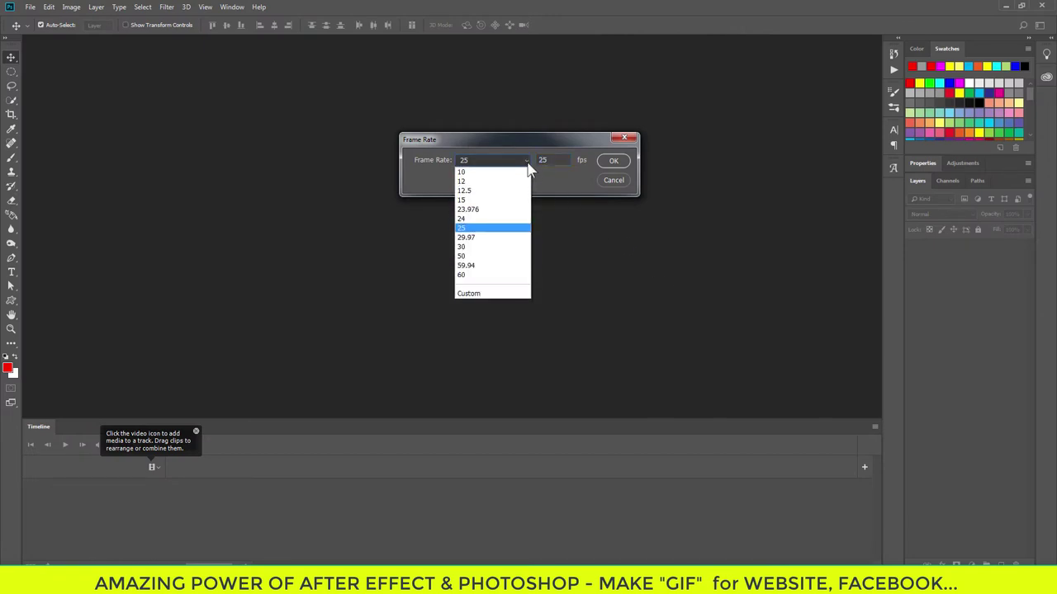
click(498, 247)
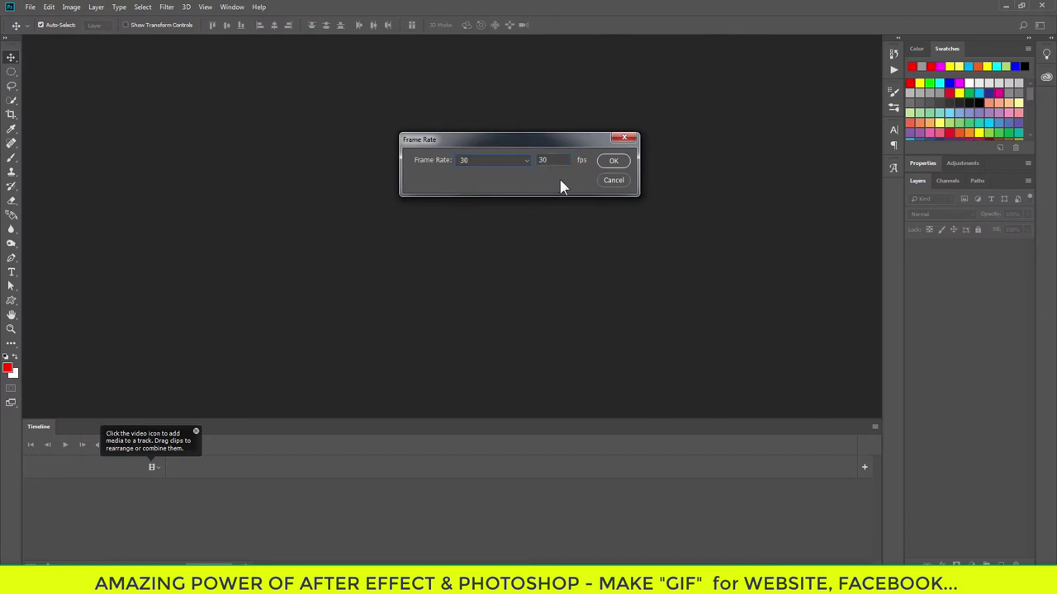
click(612, 162)
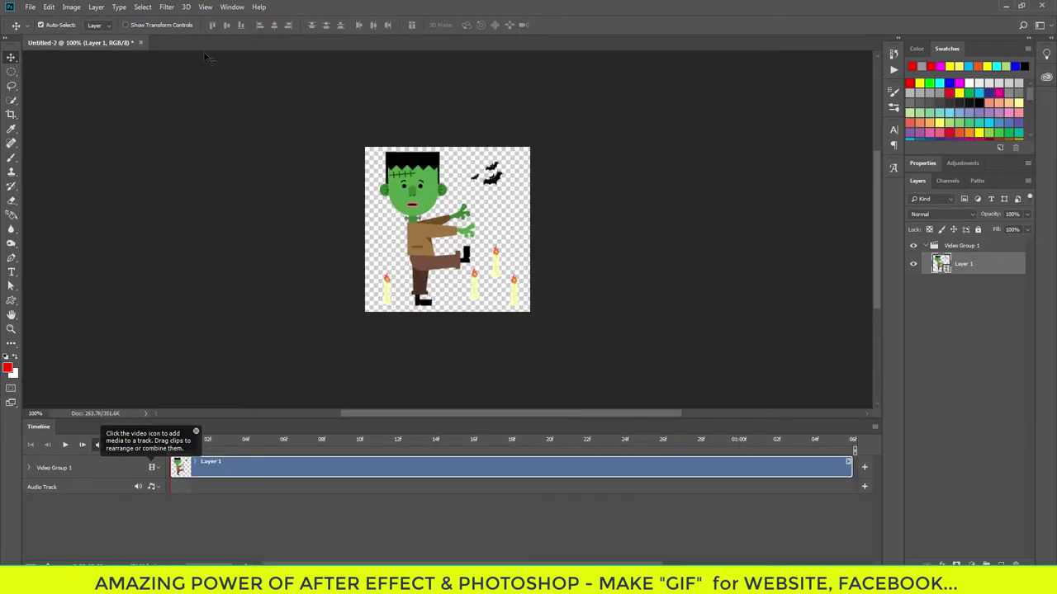
Step: Preview in Save for Web (Legacy) and save the animation as zoobie.gif on the Desktop
click(30, 7)
mouse_move(42, 156)
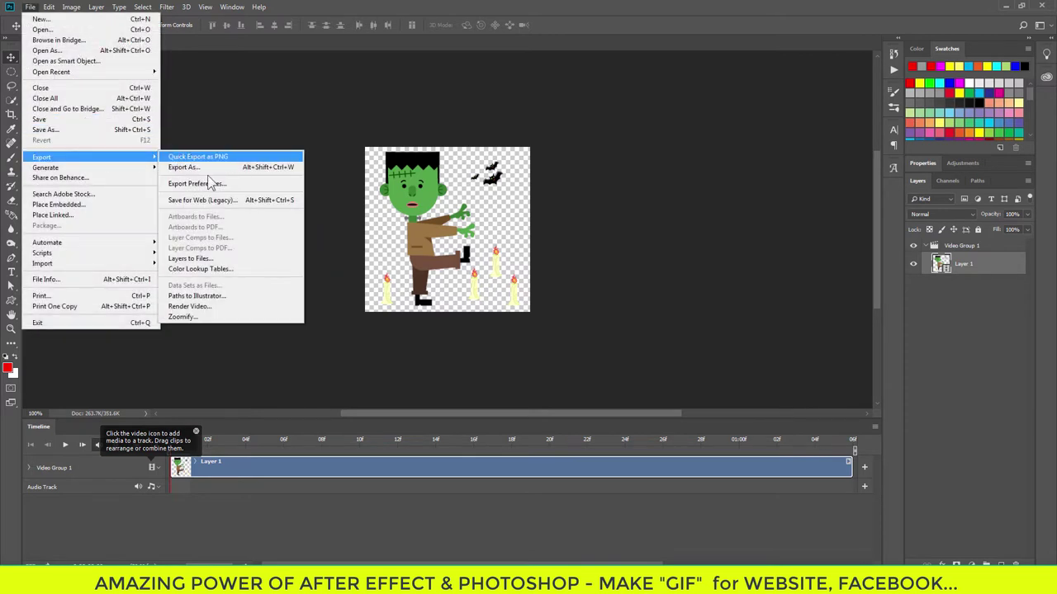
click(217, 200)
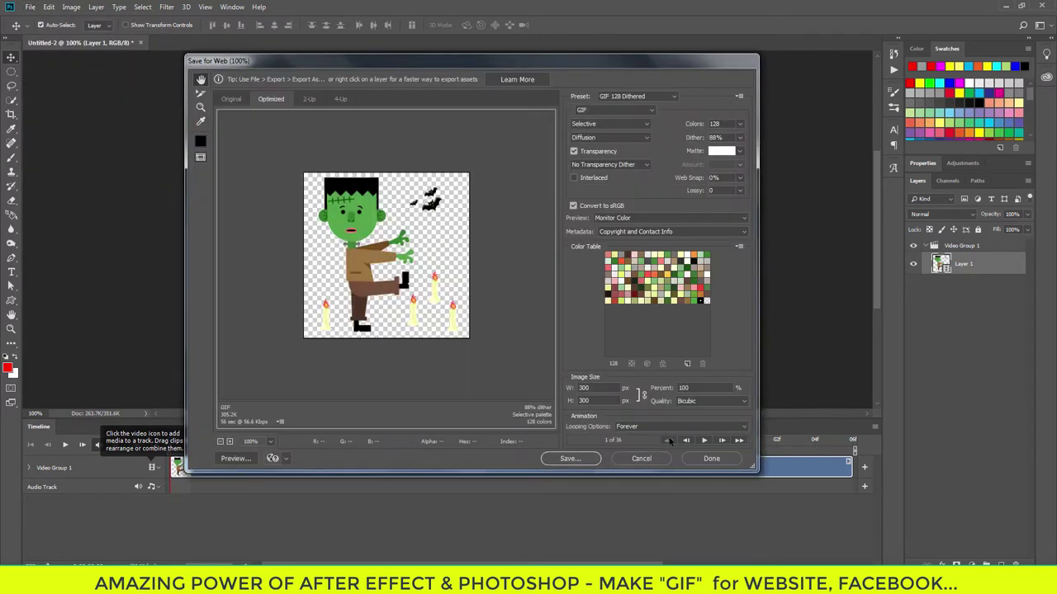
click(703, 441)
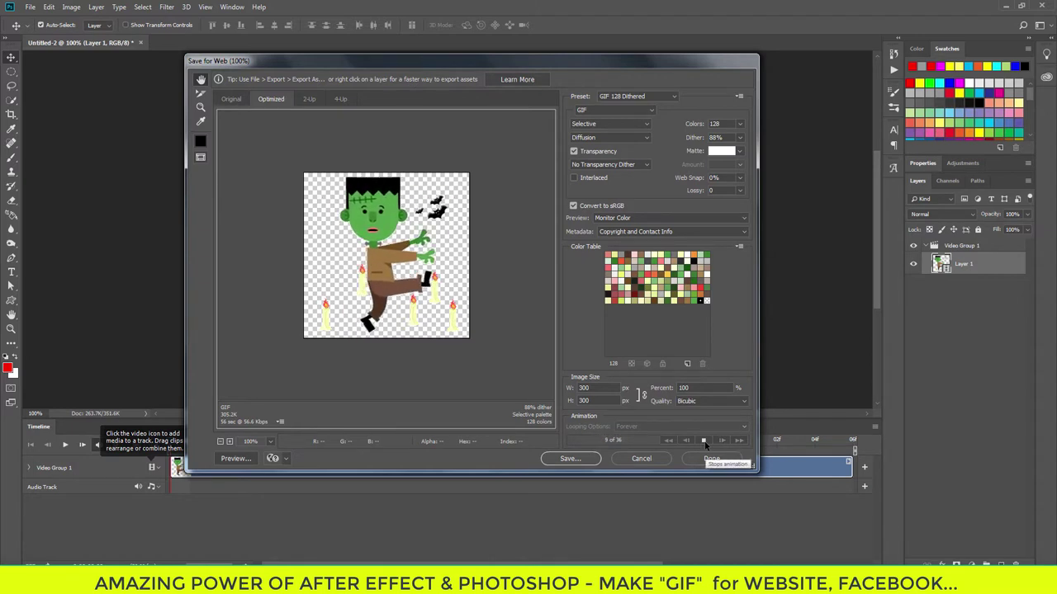
click(570, 458)
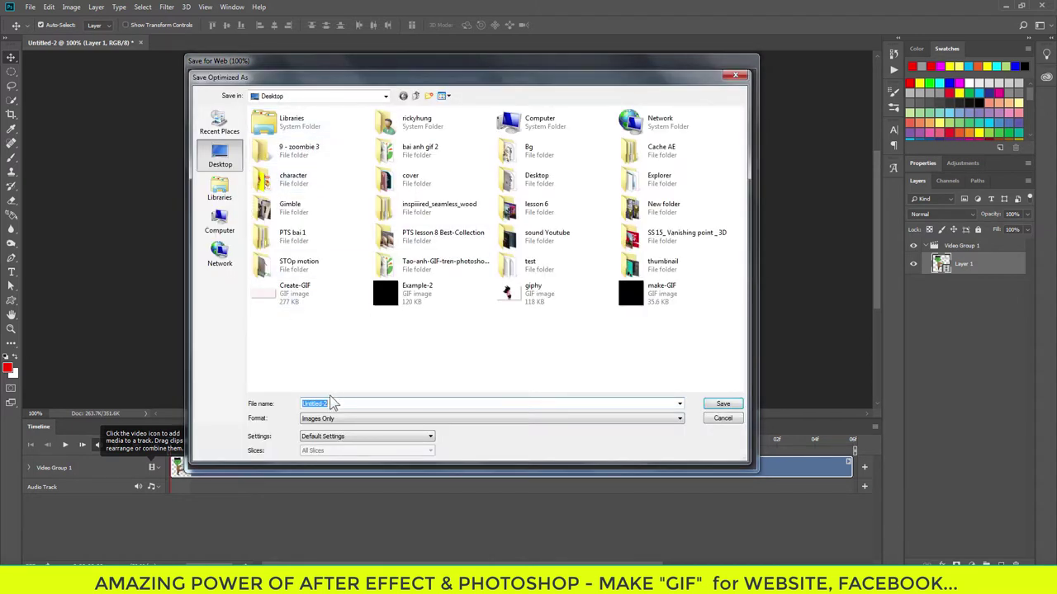
text(zoobie)
key(Return)
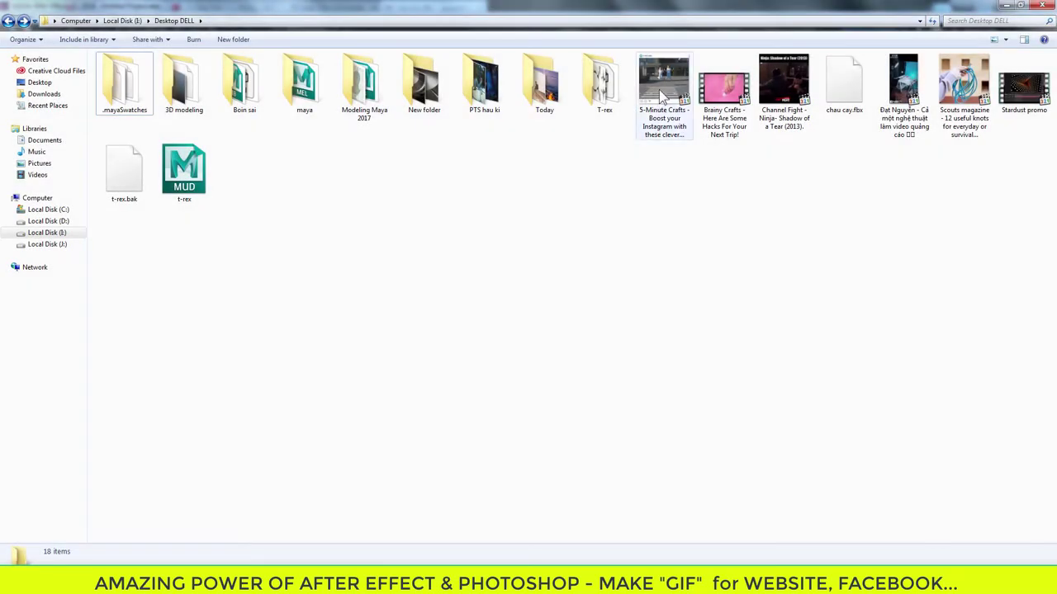
Step: Drag the 5-Minute Crafts video from Explorer into the After Effects Project panel
click(661, 95)
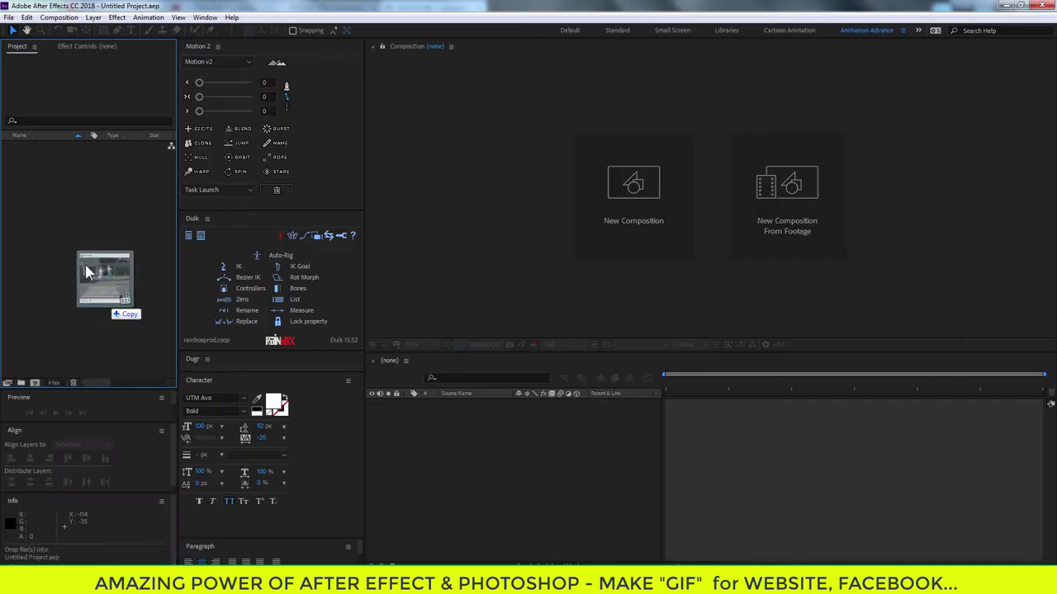
drag(183, 535, 80, 258)
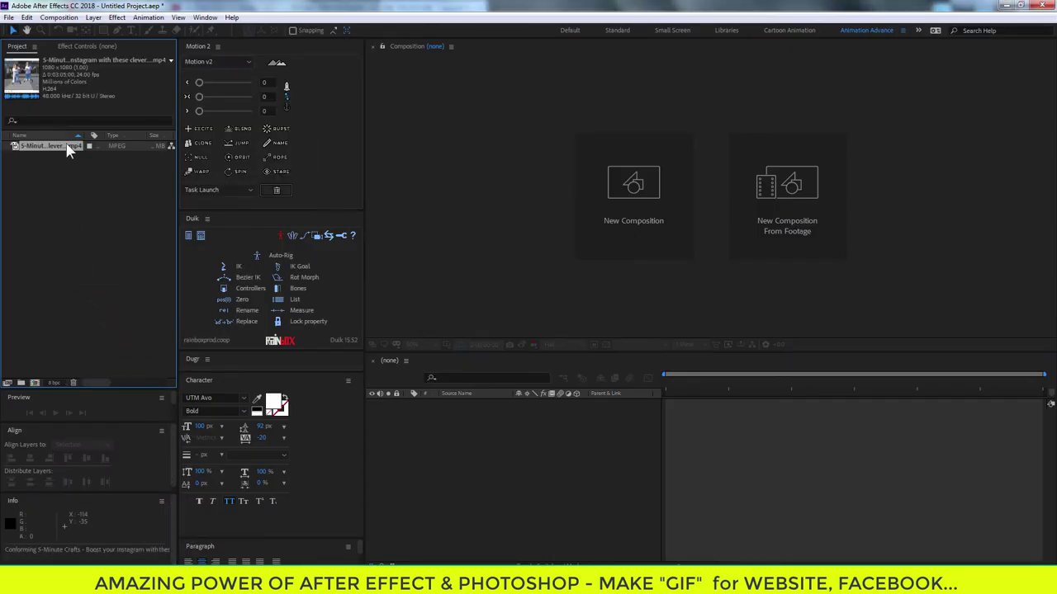
right_click(70, 149)
Step: Create a comp from the footage with viewer and preview resolution at Quarter
click(80, 176)
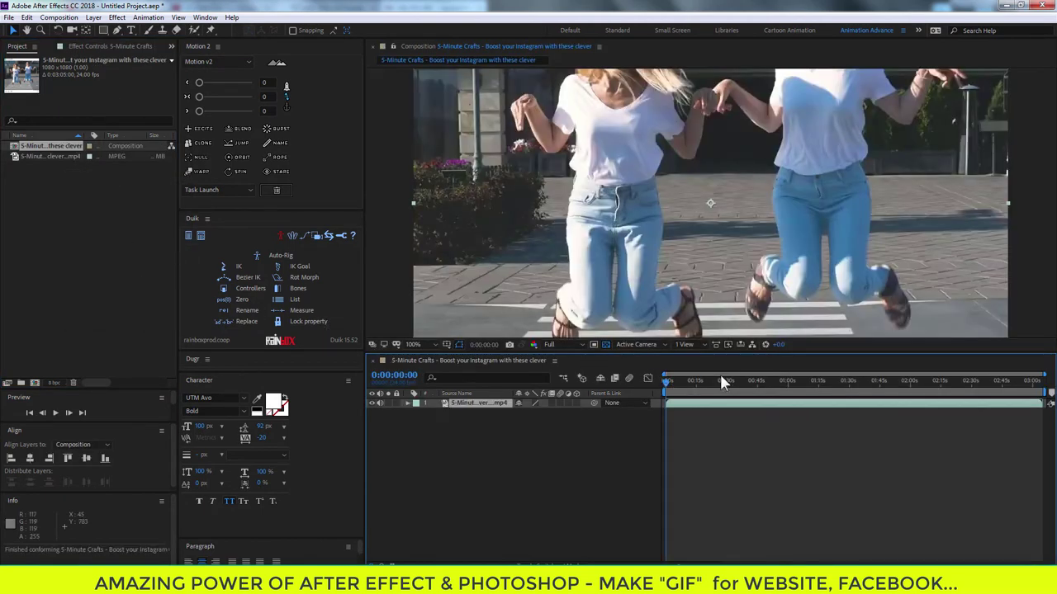
click(561, 345)
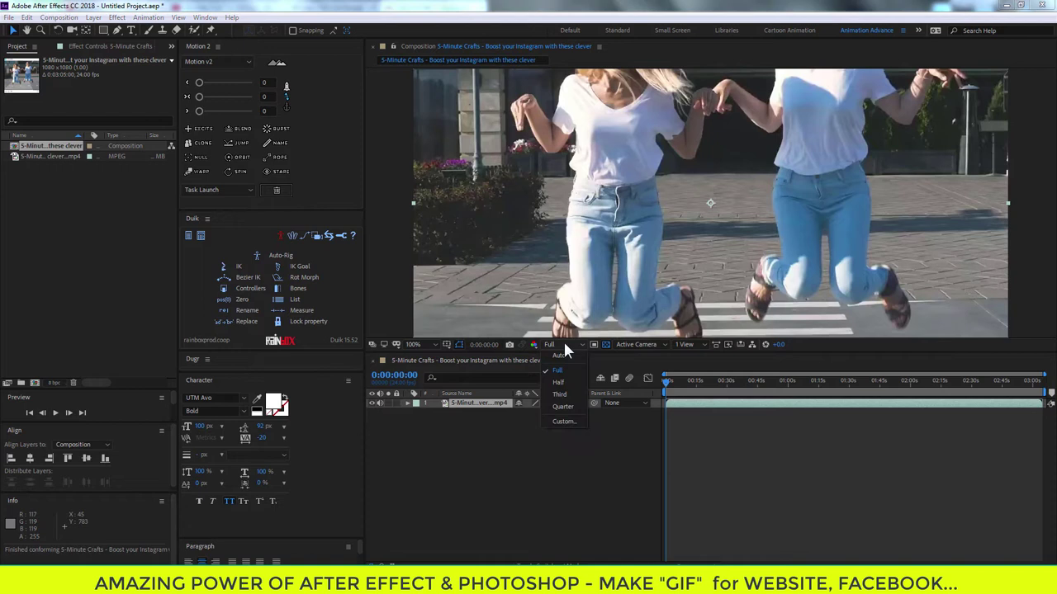
click(558, 408)
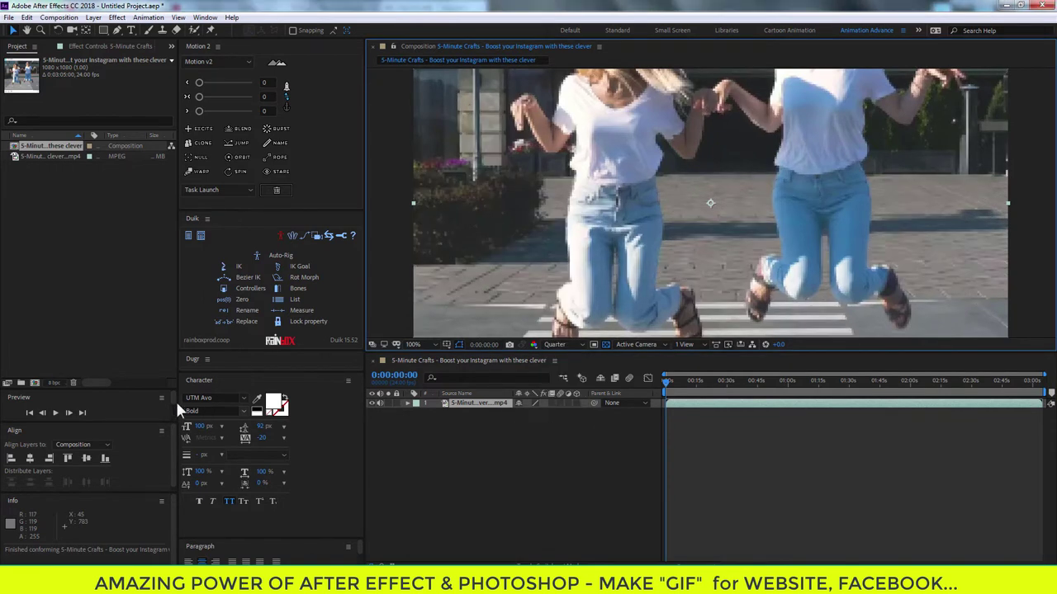
drag(90, 388, 86, 200)
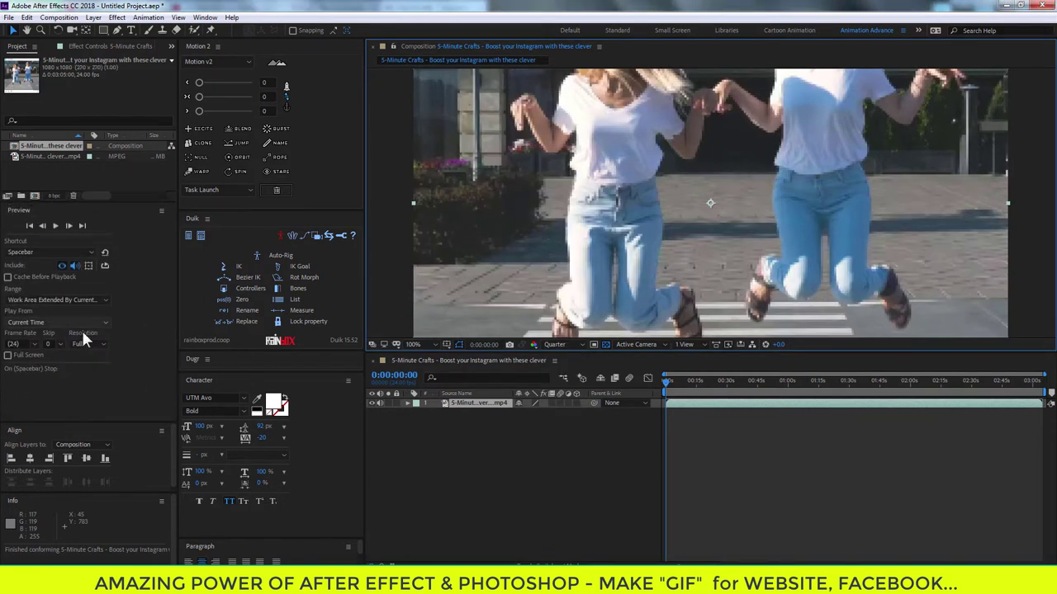
click(79, 345)
click(87, 397)
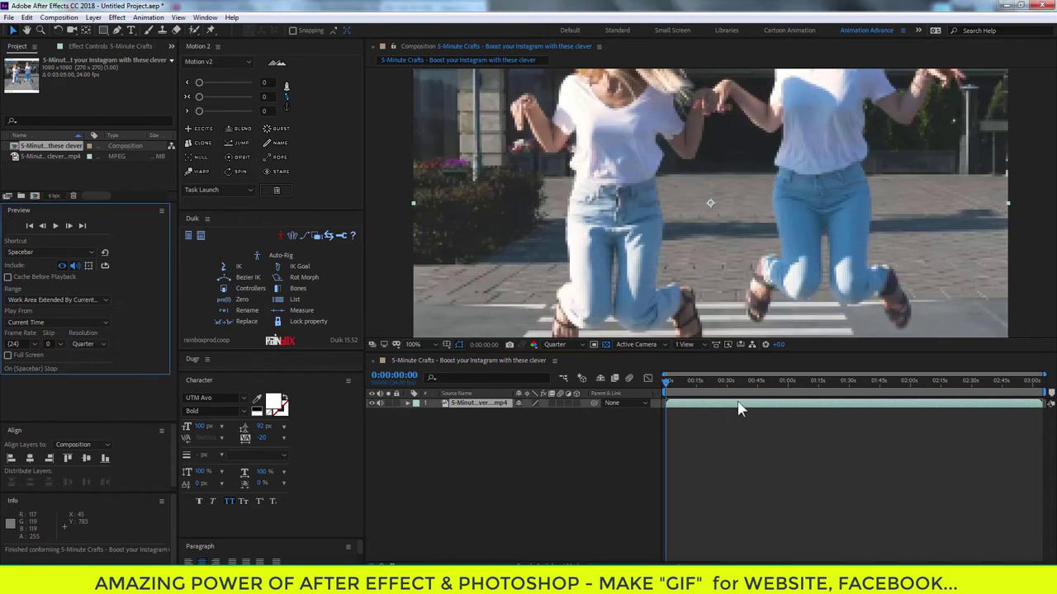
Step: Fit the frame in the viewer and scrub to the umbrella shot near 0:01:15
drag(703, 384, 829, 383)
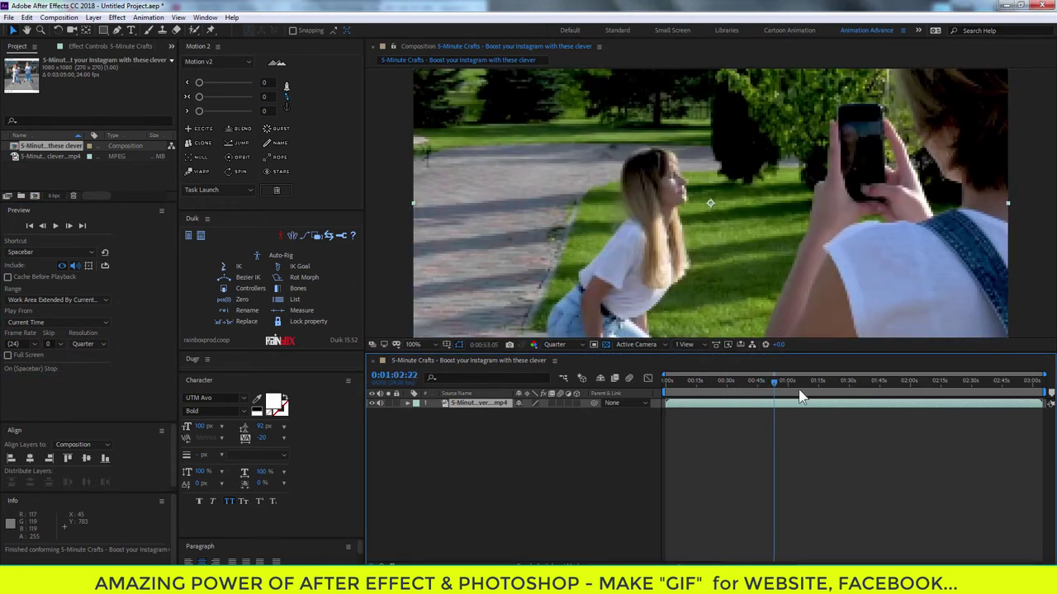
drag(826, 383, 818, 384)
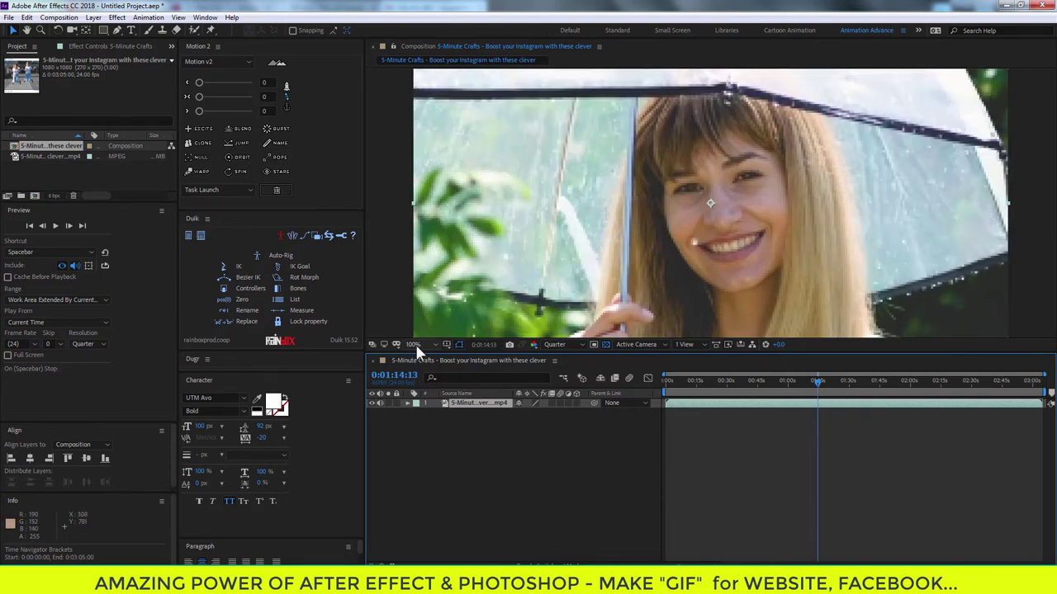
click(415, 345)
click(419, 357)
click(418, 345)
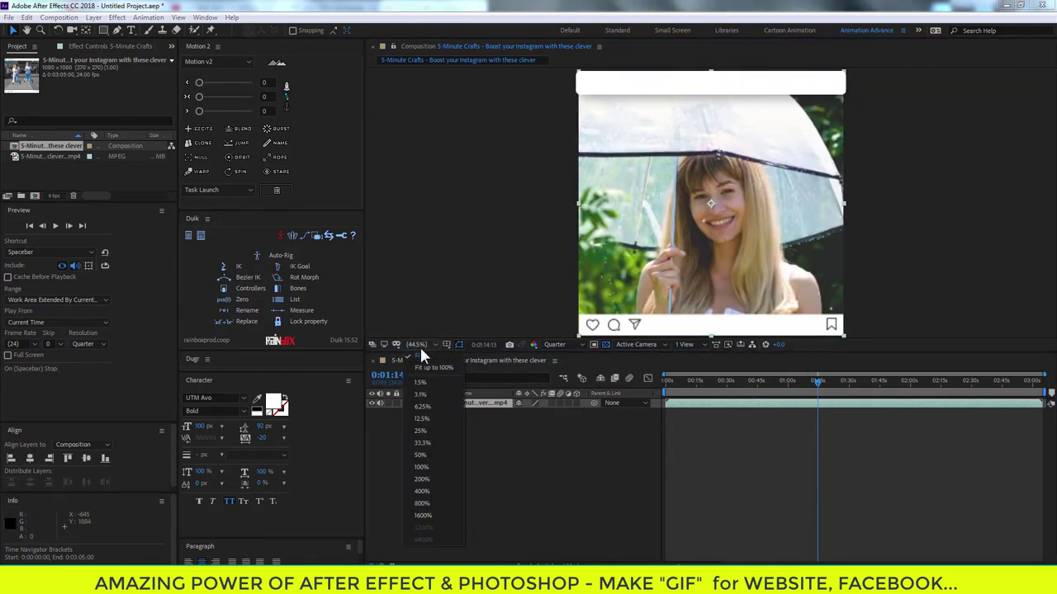
key(Escape)
alt+scroll(845, 408, up, 3)
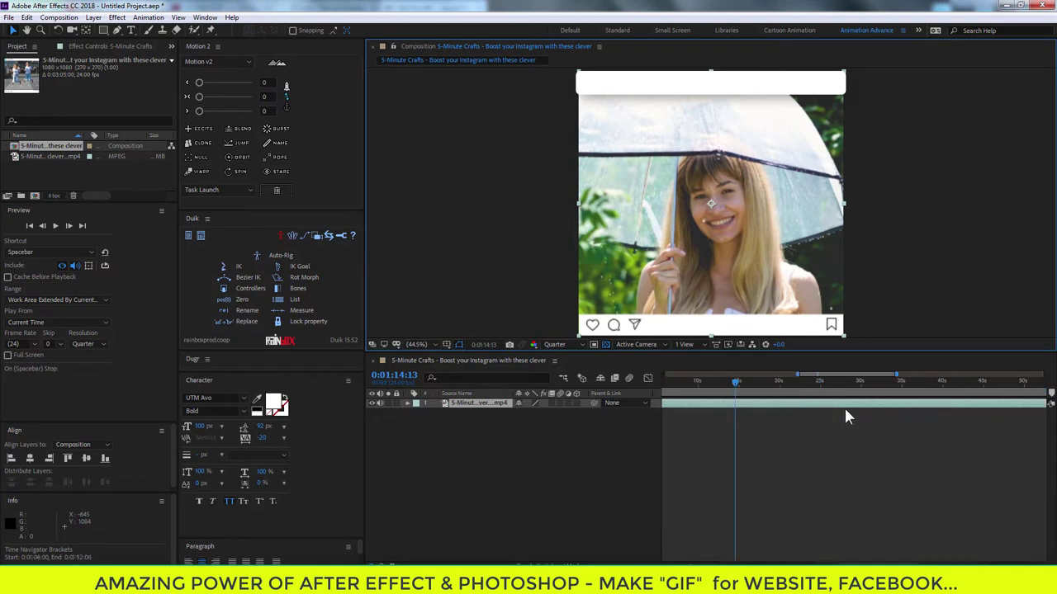
drag(736, 385, 742, 385)
alt+scroll(741, 385, up, 2)
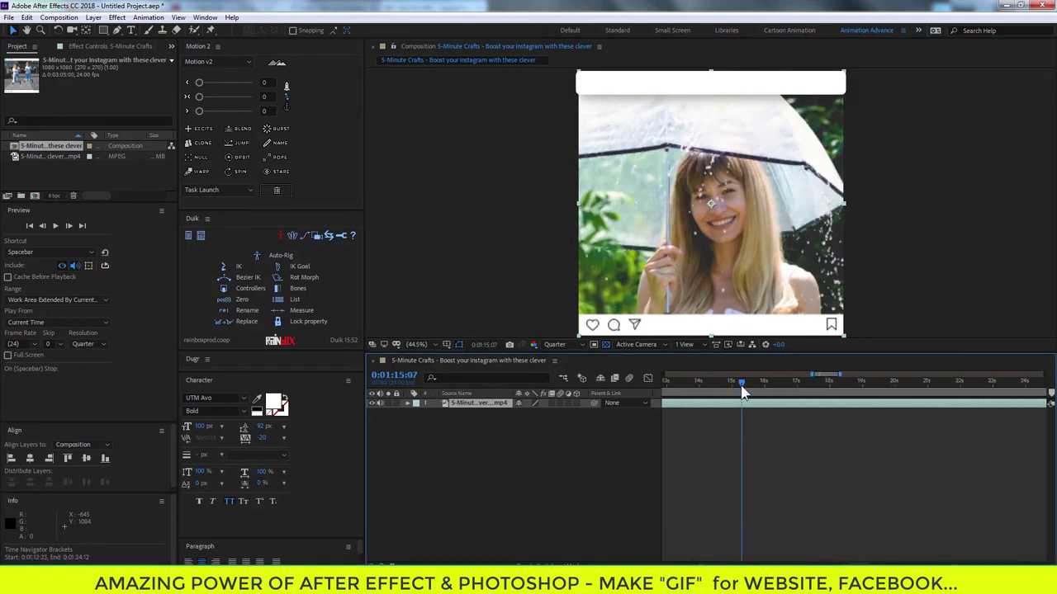
alt+scroll(741, 392, up, 2)
Step: Scrub to the umbrella shot and set the work area start at 0:01:14:00
click(724, 386)
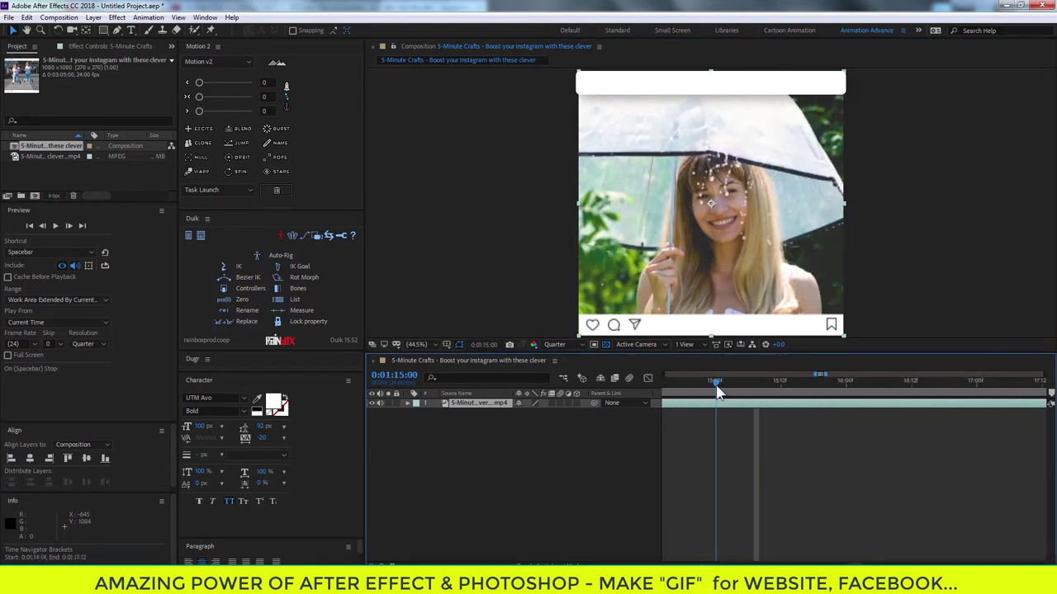
shift+scroll(735, 388, left, 2)
mouse_move(743, 388)
mouse_down()
mouse_move(640, 392)
mouse_move(747, 421)
mouse_move(770, 402)
mouse_up()
key(b)
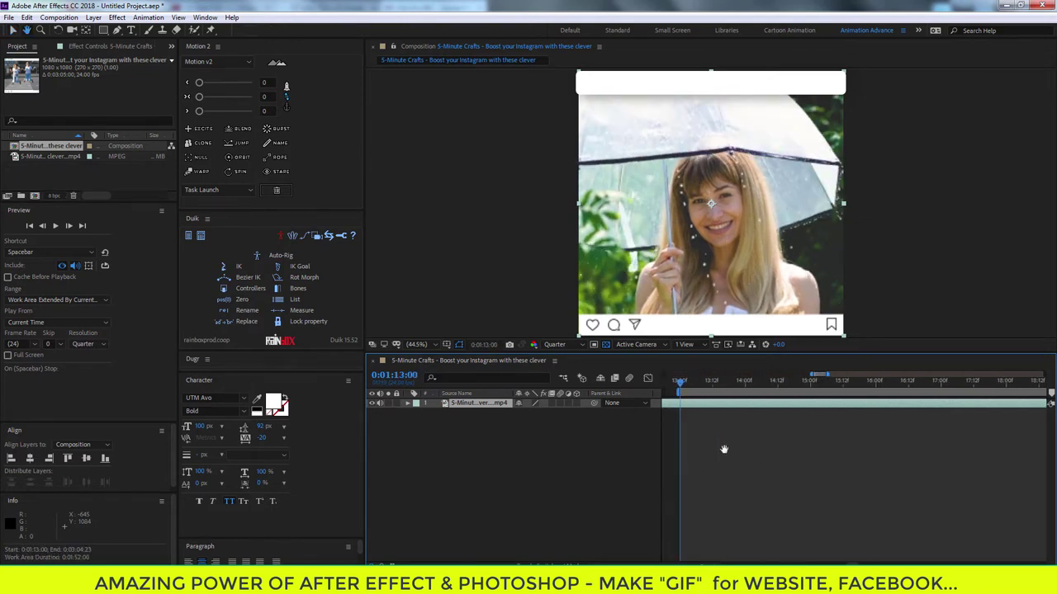
drag(756, 388, 739, 391)
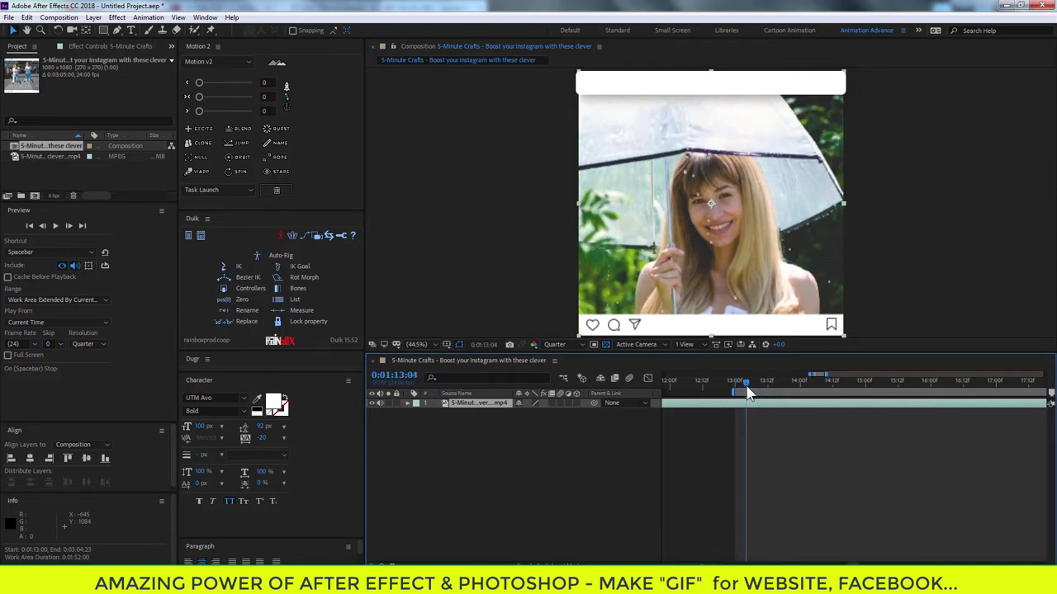
drag(740, 392, 867, 398)
key(b)
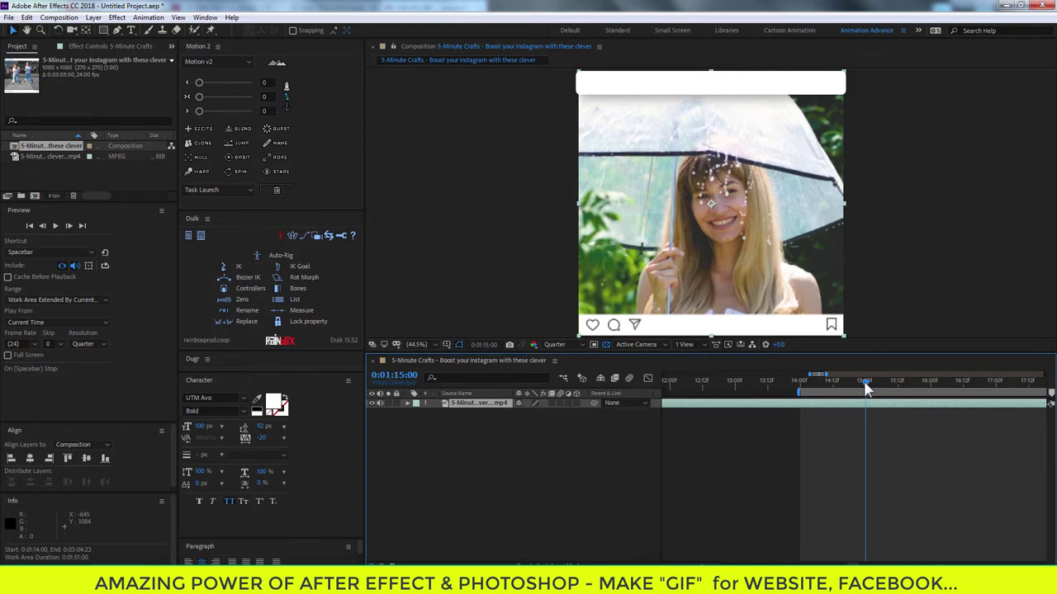
drag(865, 385, 878, 392)
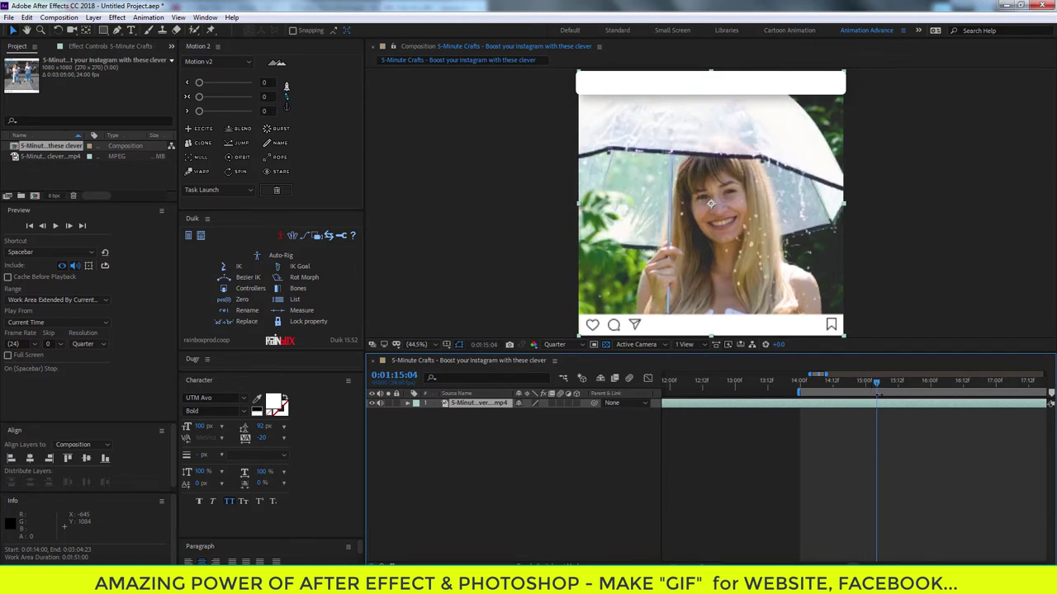
Step: End the work area at 0:01:15:04 and trim the composition to it
key(n)
right_click(863, 393)
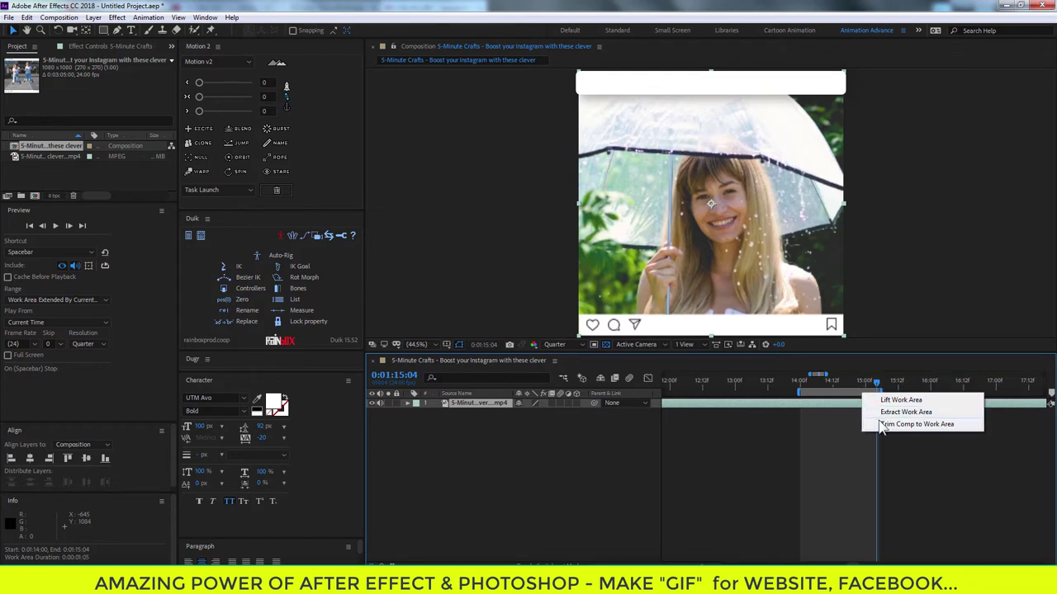
click(908, 424)
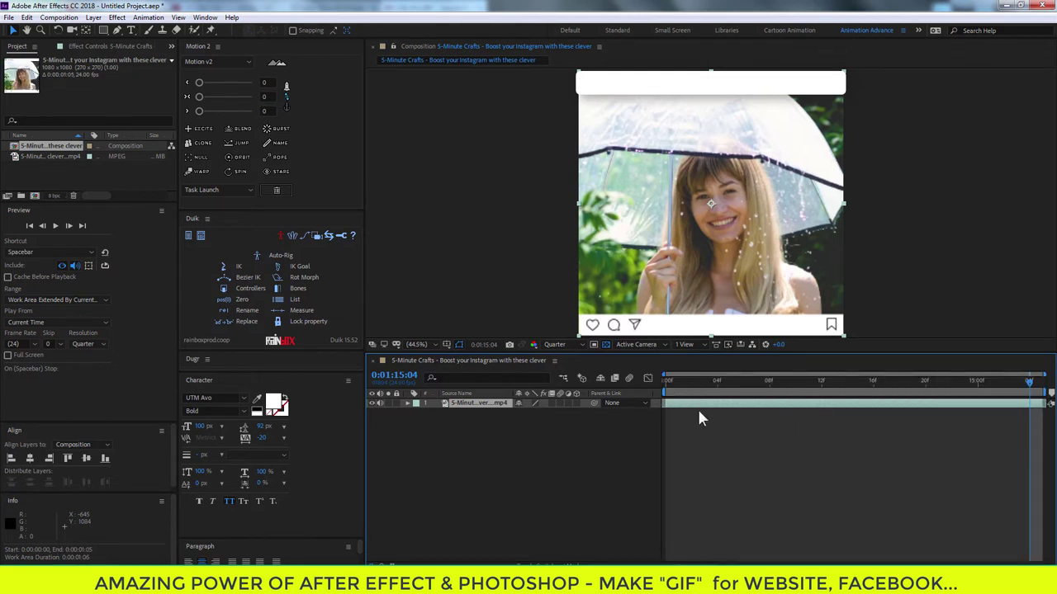
Step: Preview the trimmed umbrella clip, briefly showing time as frame numbers
key(space)
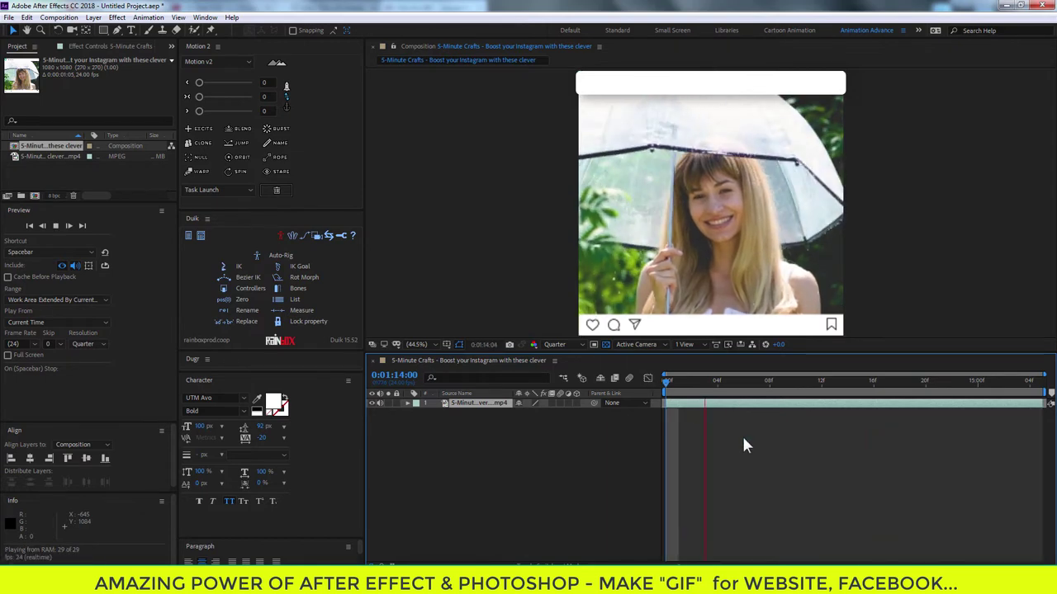
key(space)
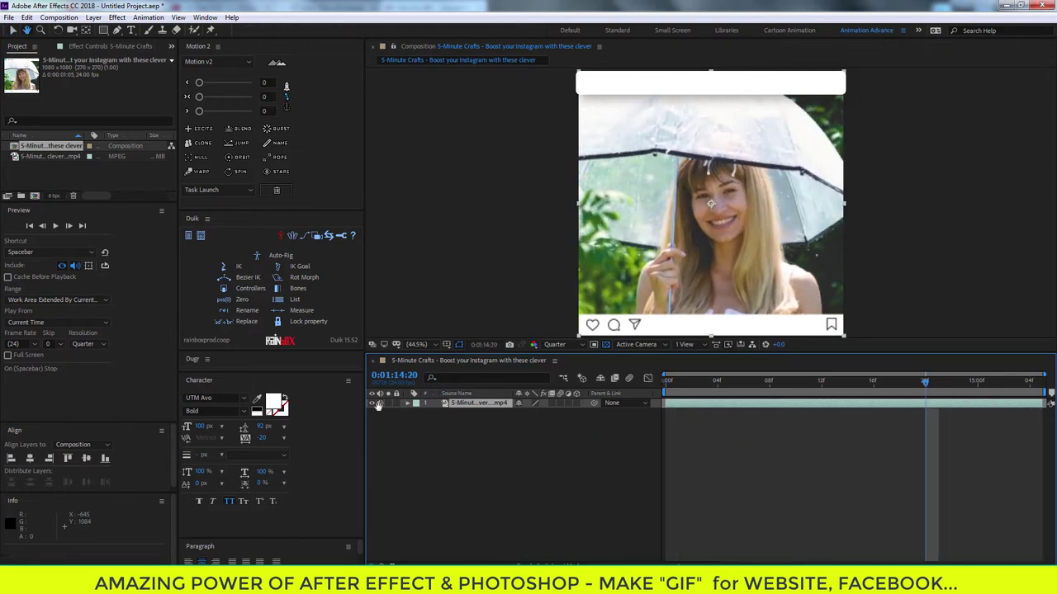
mouse_move(712, 384)
mouse_down()
mouse_move(790, 383)
mouse_move(715, 400)
mouse_move(646, 394)
mouse_move(1049, 396)
mouse_up()
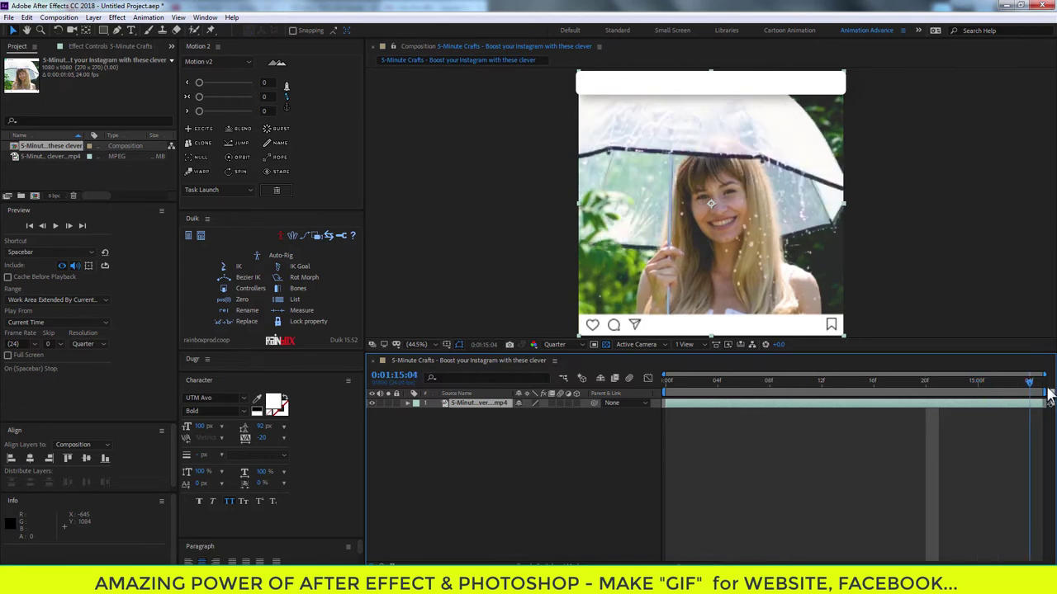
key(space)
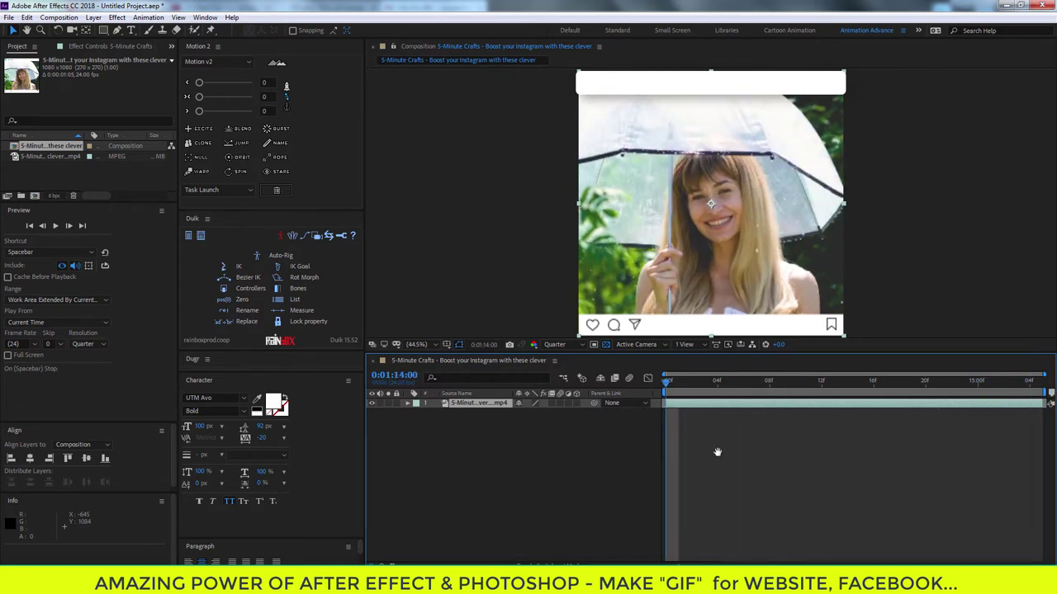
key(space)
ctrl+click(406, 375)
key(space)
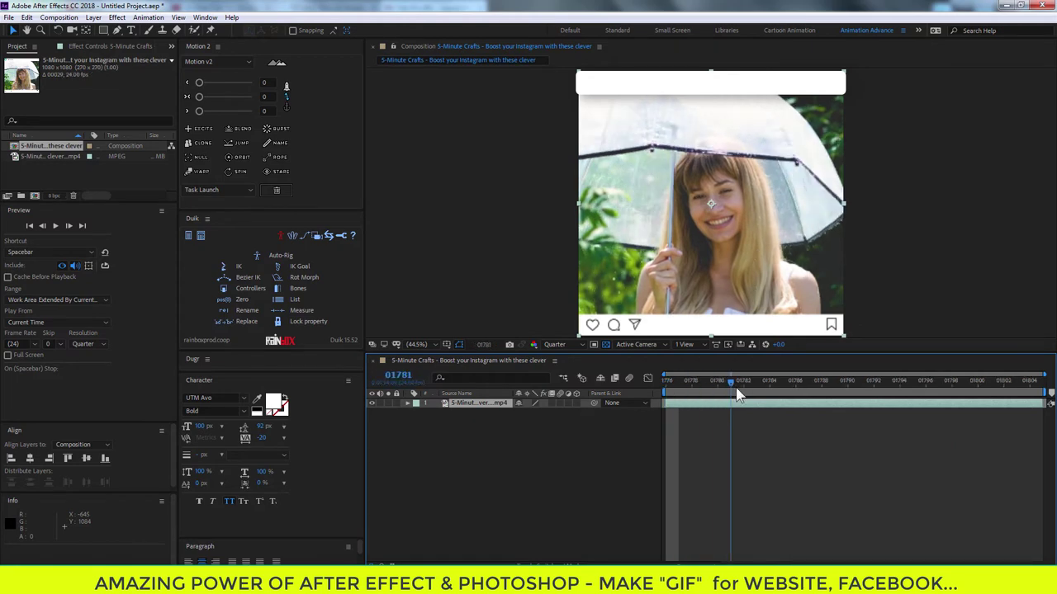
ctrl+click(398, 377)
click(752, 450)
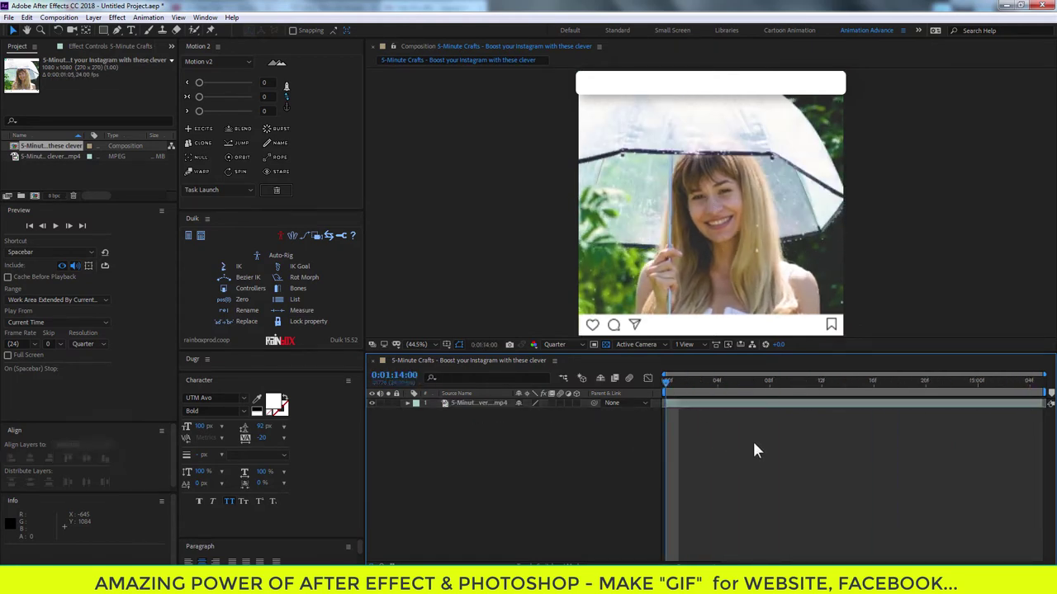
Step: Set Composition Settings width to 800 with aspect locked, giving an 800 × 800 px square
click(490, 403)
click(492, 443)
key(ctrl+k)
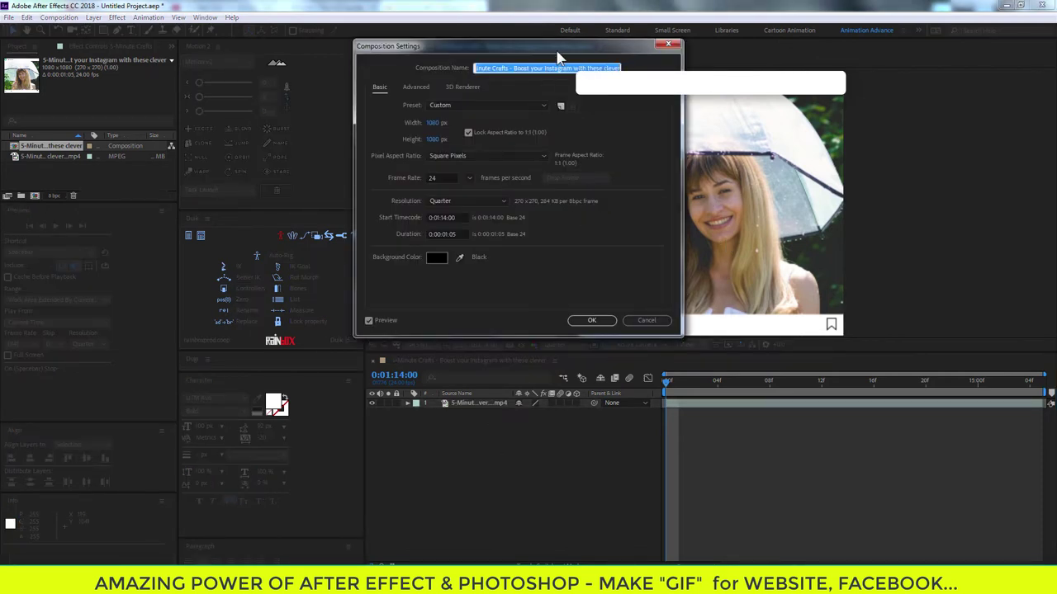
drag(558, 51, 438, 57)
click(314, 130)
text(1055)
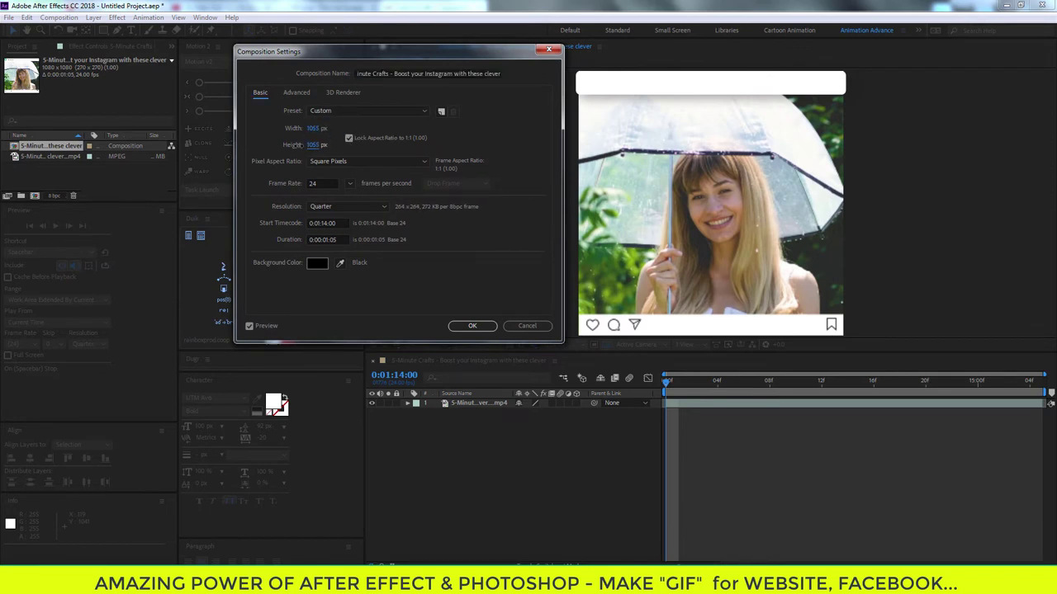
click(314, 145)
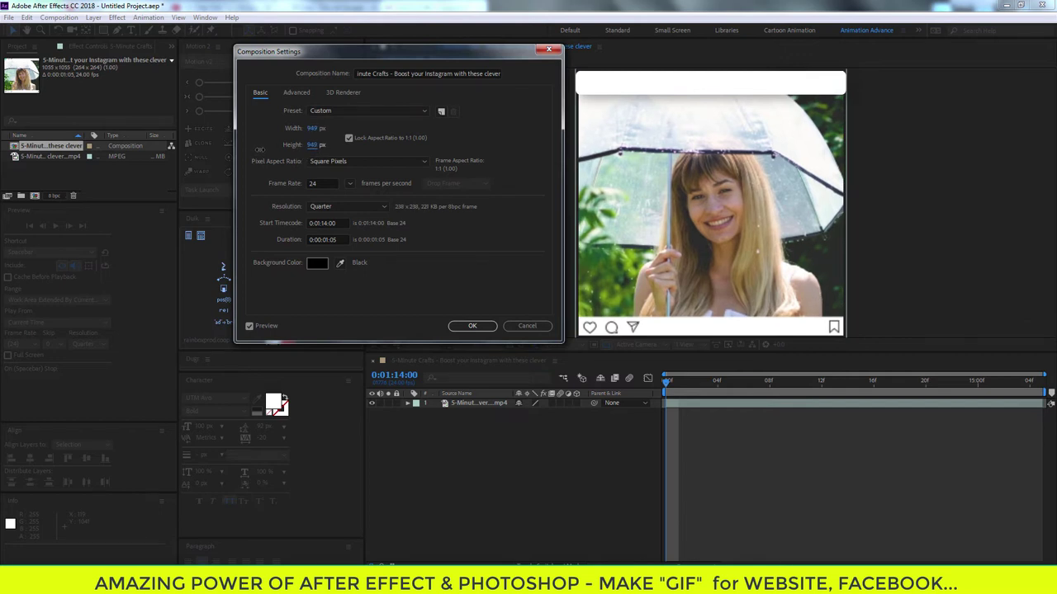
drag(300, 145, 319, 146)
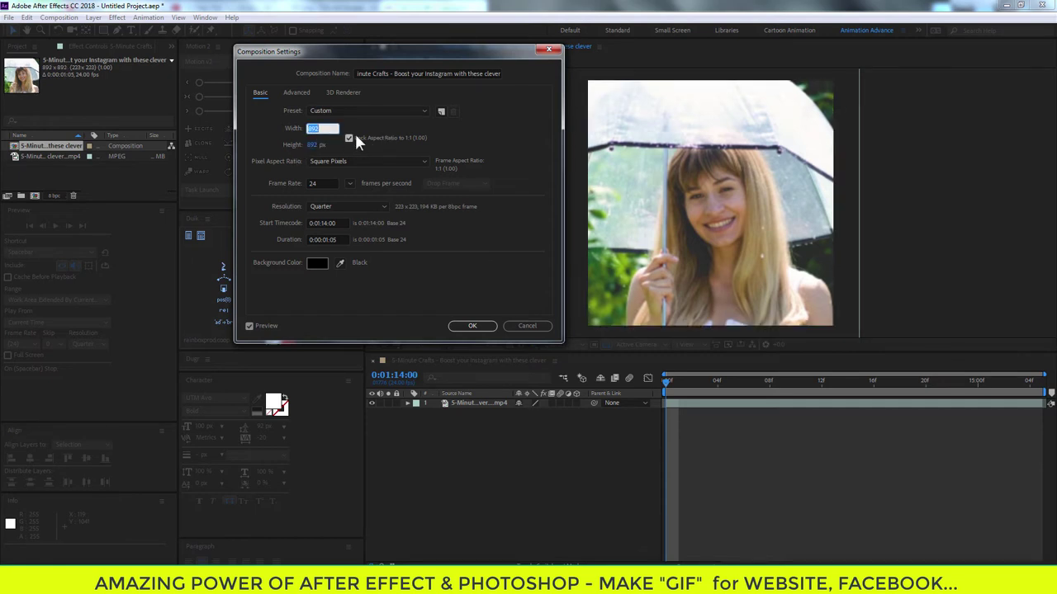
text(800)
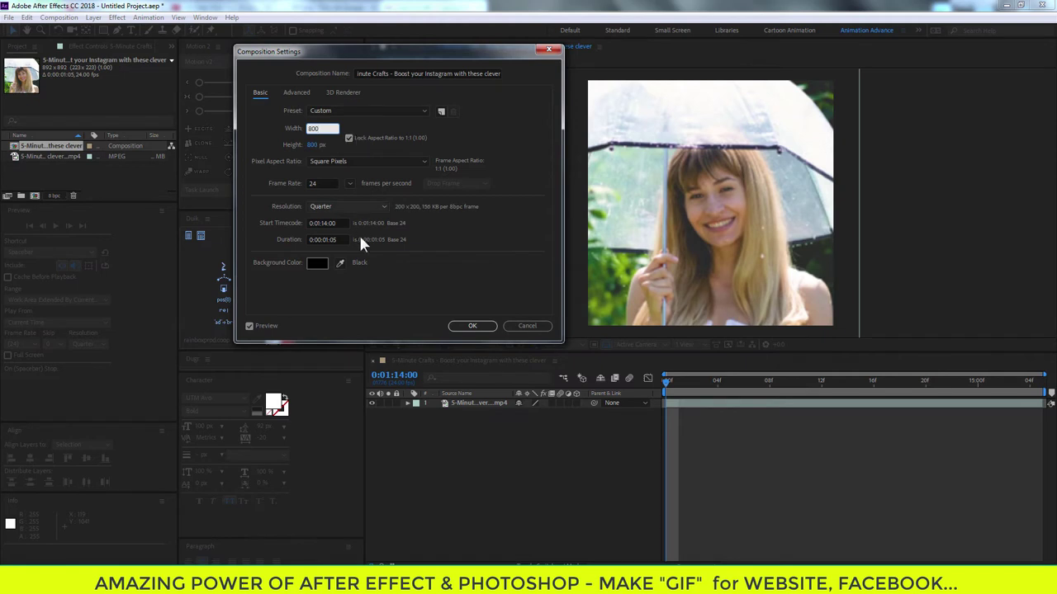
click(472, 326)
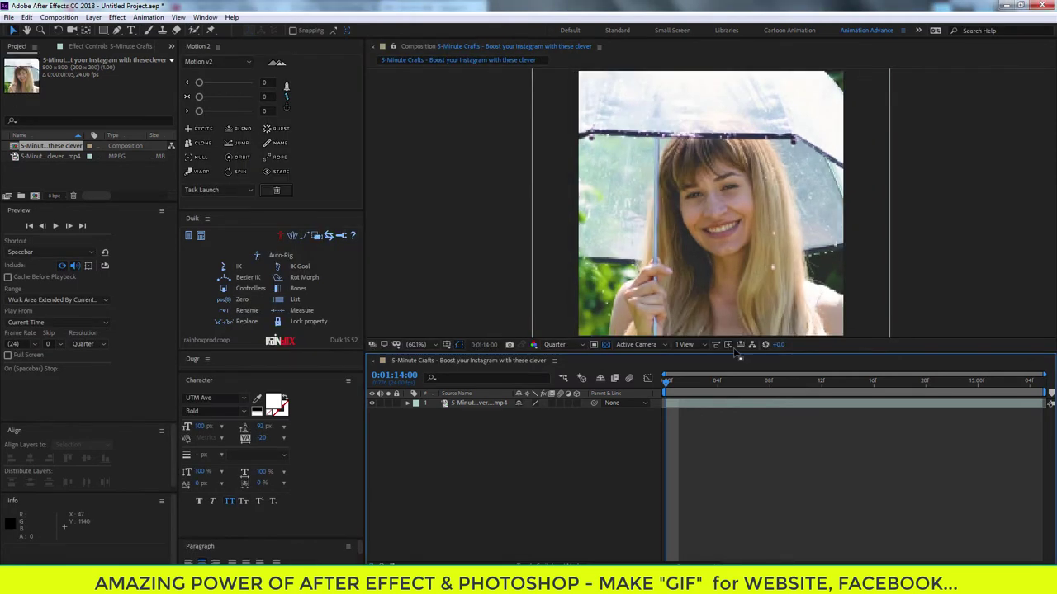
Step: Preview the resized square composition with the video layer selected
key(space)
click(735, 403)
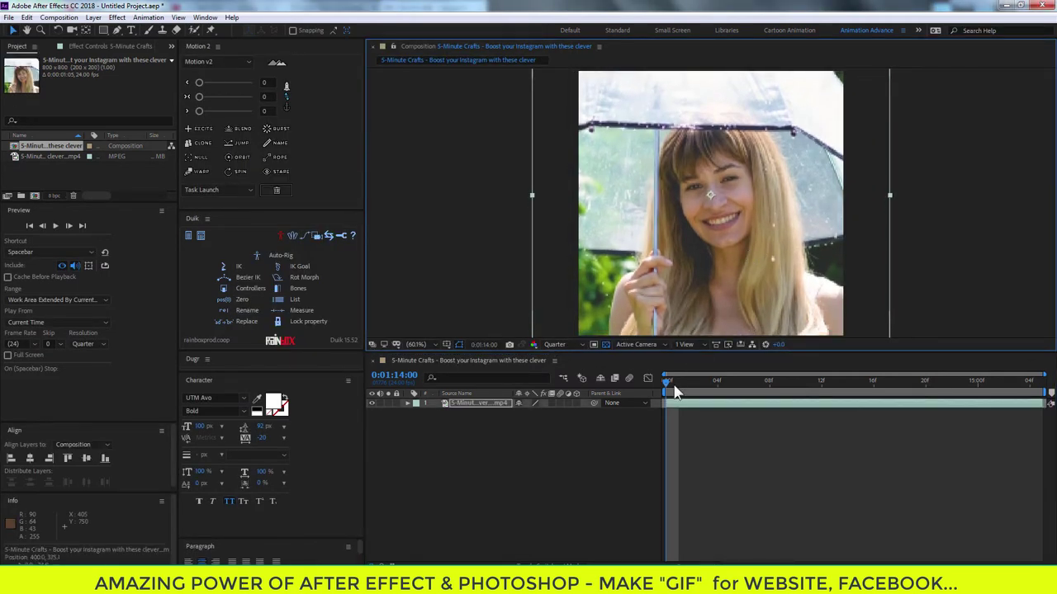
scroll(745, 247, down, 1)
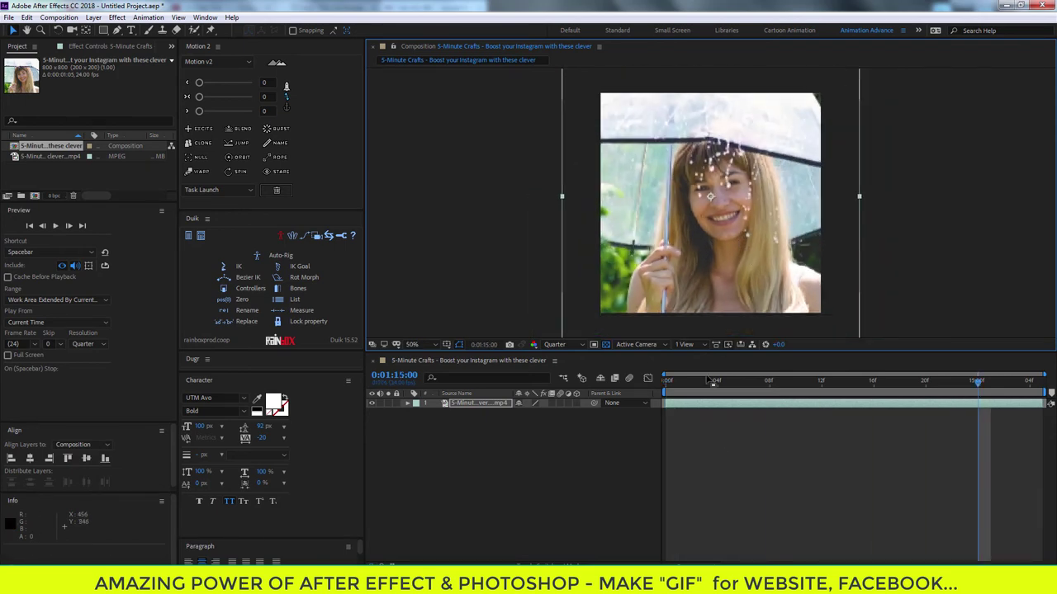
key(space)
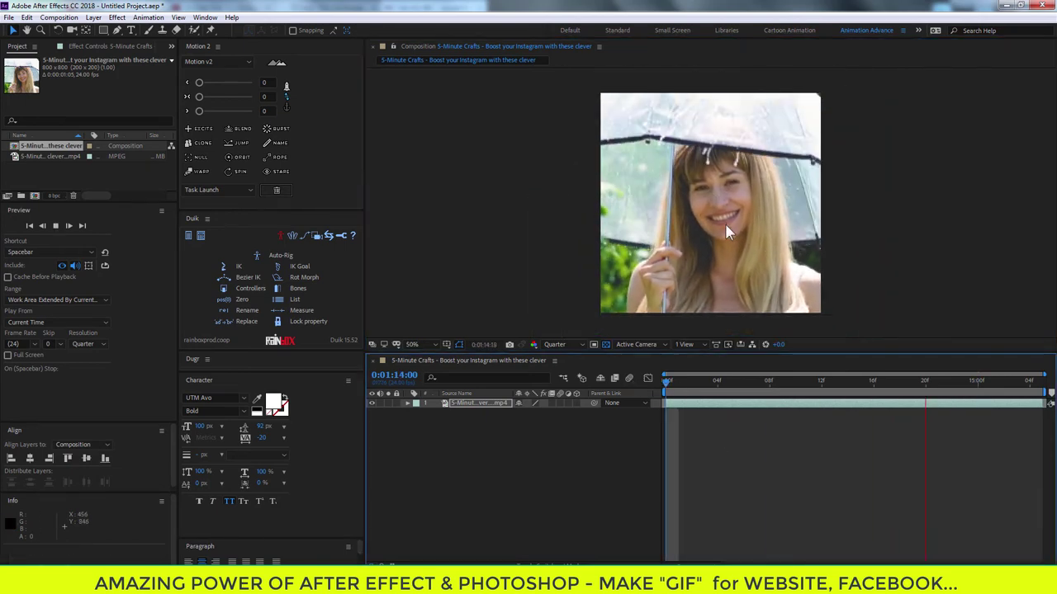
key(space)
Step: Scale the footage slightly, nudge it up, then preview and scrub the new framing
drag(858, 201, 842, 201)
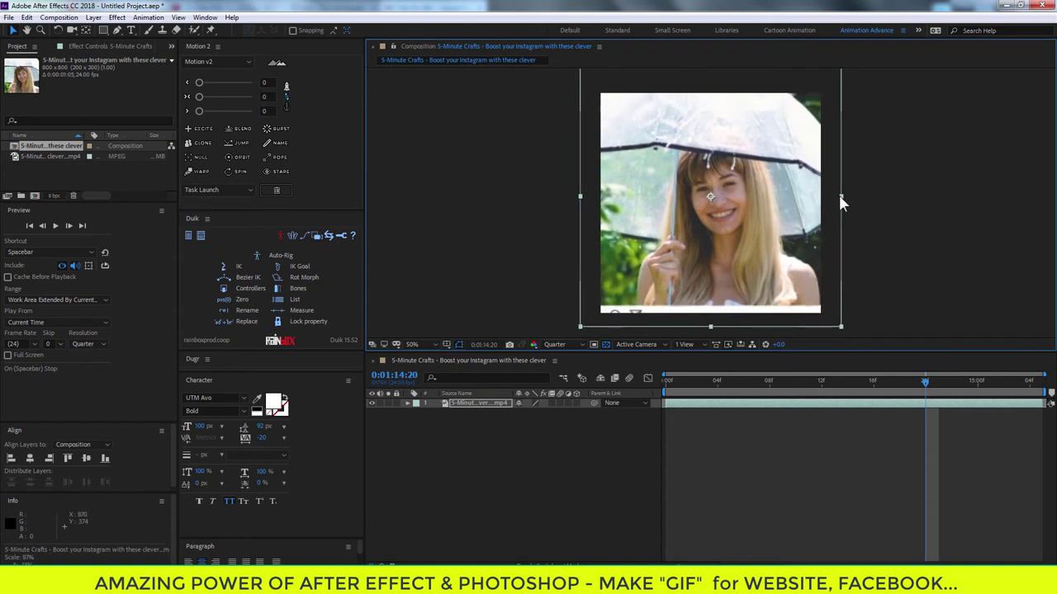
key(Down)
key(Down)
key(Down)
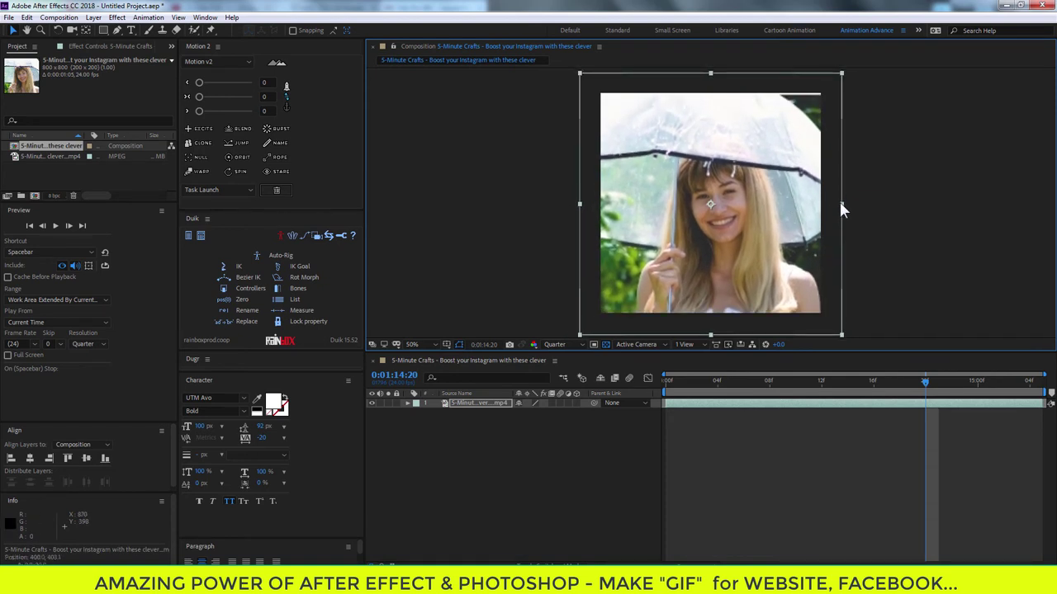
drag(840, 203, 844, 203)
key(shift+Up)
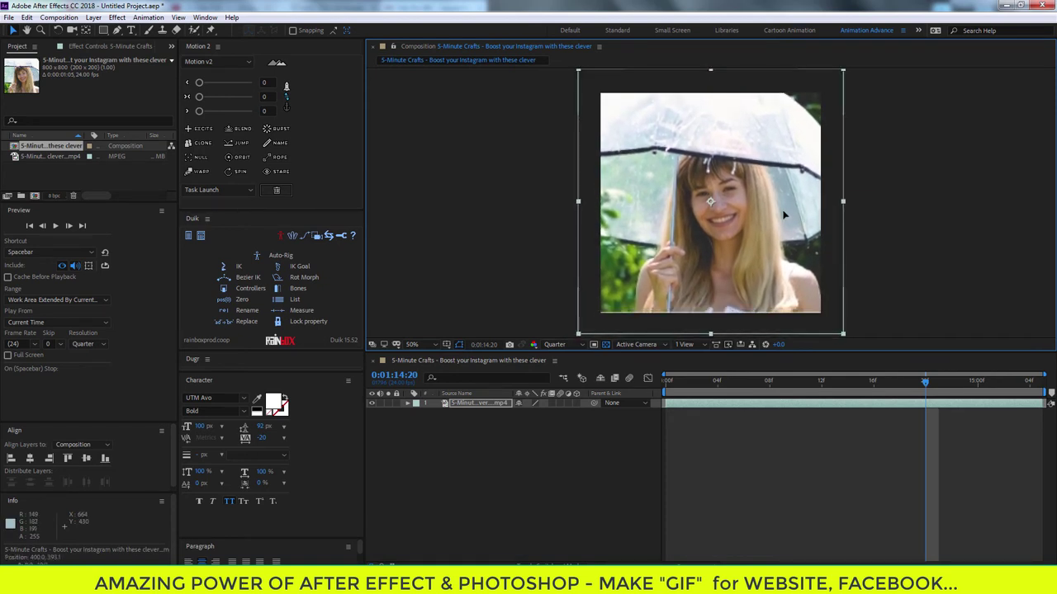
key(space)
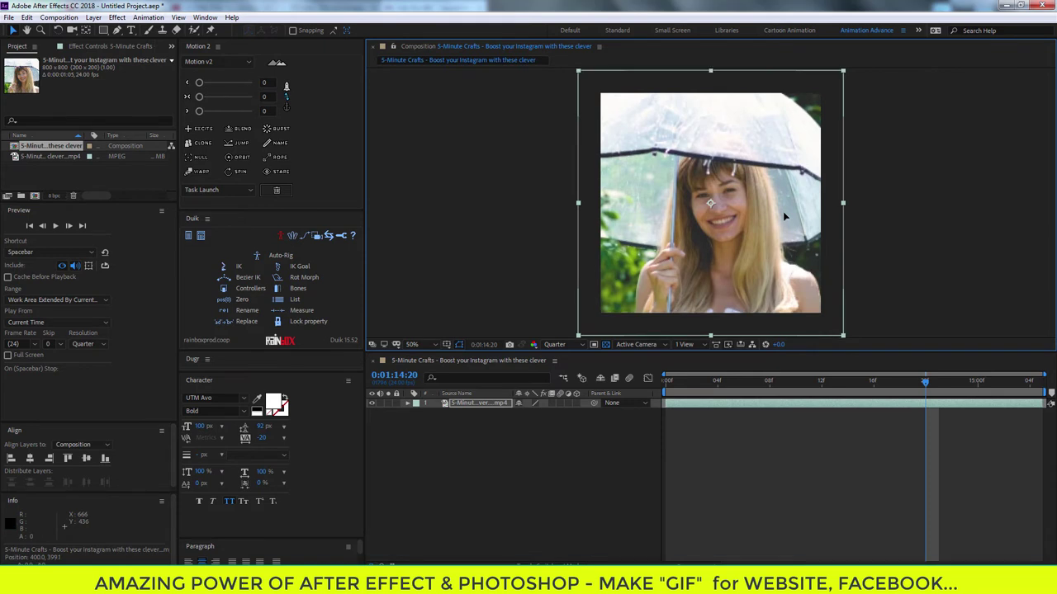
click(762, 464)
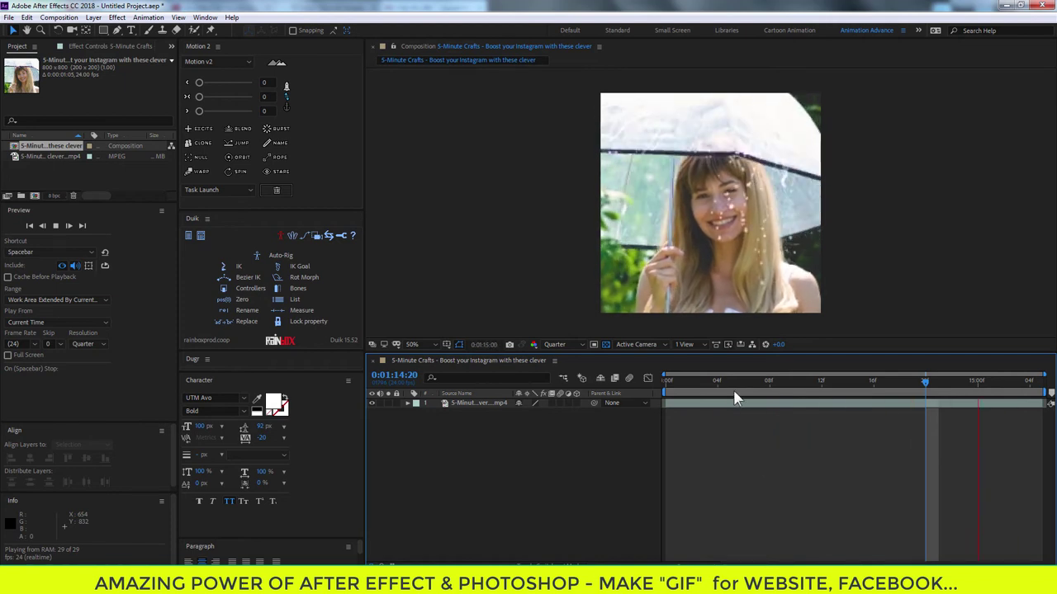
key(space)
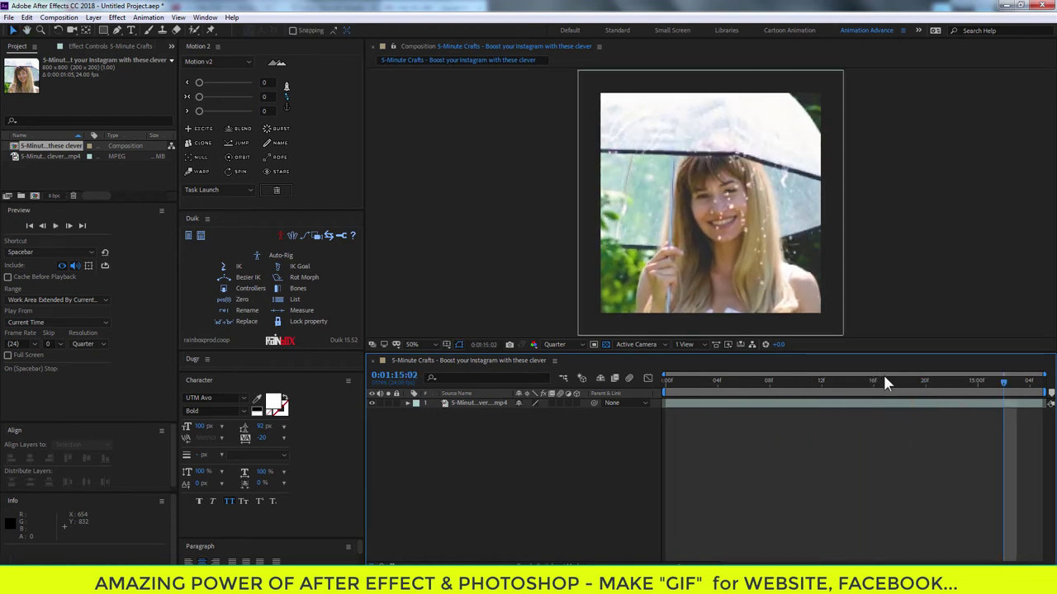
mouse_move(916, 382)
mouse_down()
mouse_move(977, 389)
mouse_move(699, 383)
mouse_move(837, 396)
mouse_move(705, 384)
mouse_move(771, 387)
mouse_move(656, 395)
mouse_move(701, 387)
mouse_move(874, 400)
mouse_up()
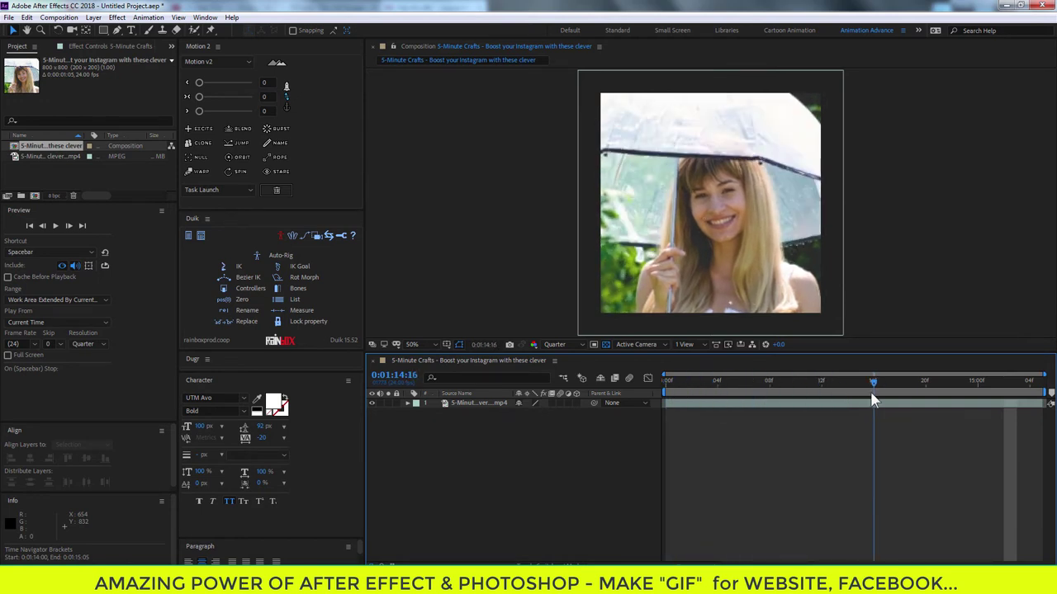
Step: Enable time remapping on the footage layer and paste the start keyframe at the clip end
right_click(479, 405)
mouse_move(506, 174)
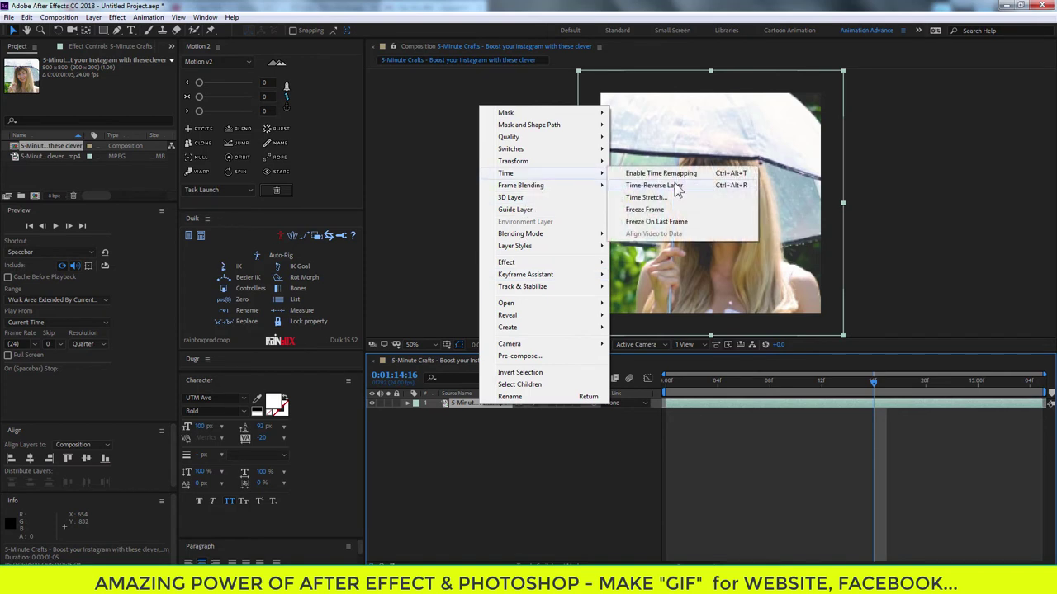
click(676, 175)
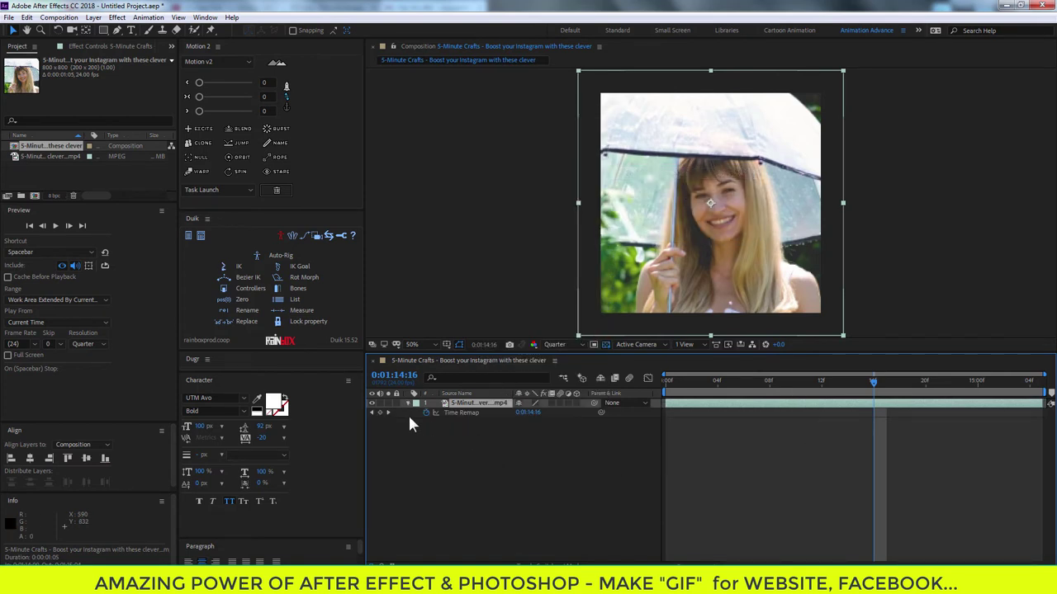
click(379, 411)
drag(688, 388, 666, 388)
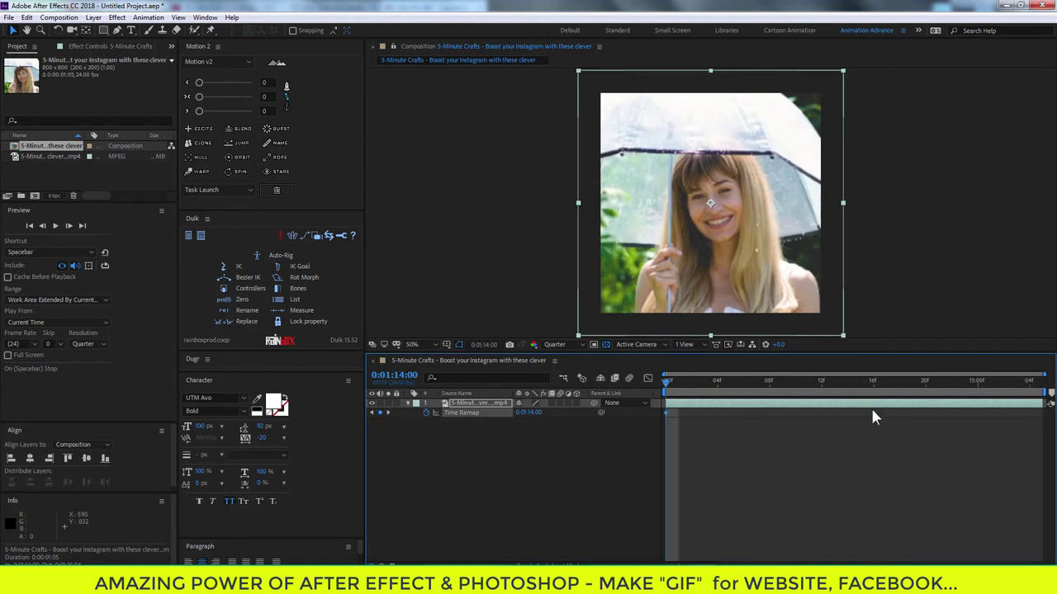
drag(828, 388, 1029, 388)
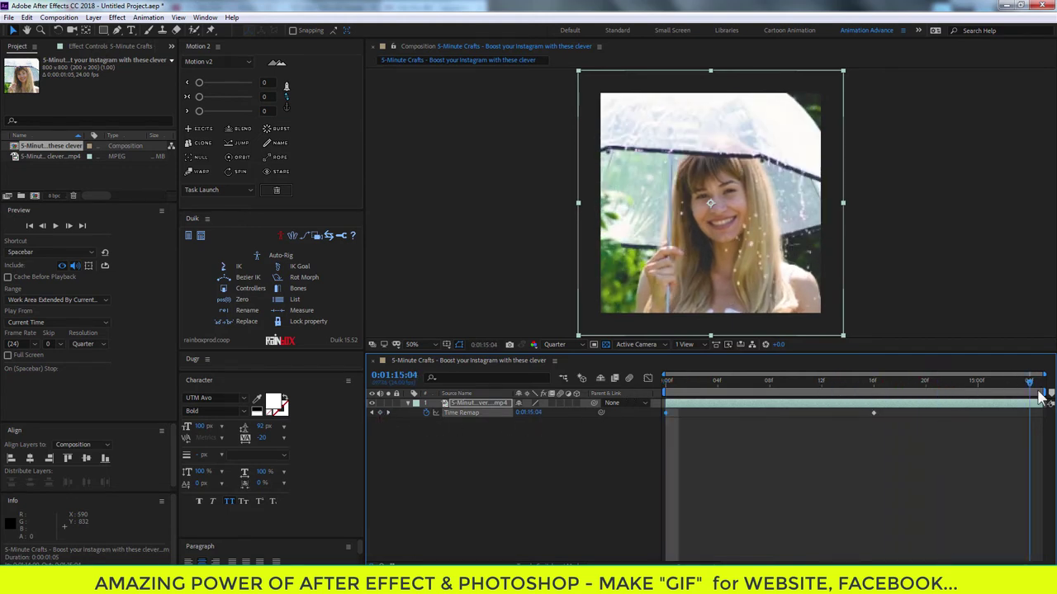
key(ctrl+v)
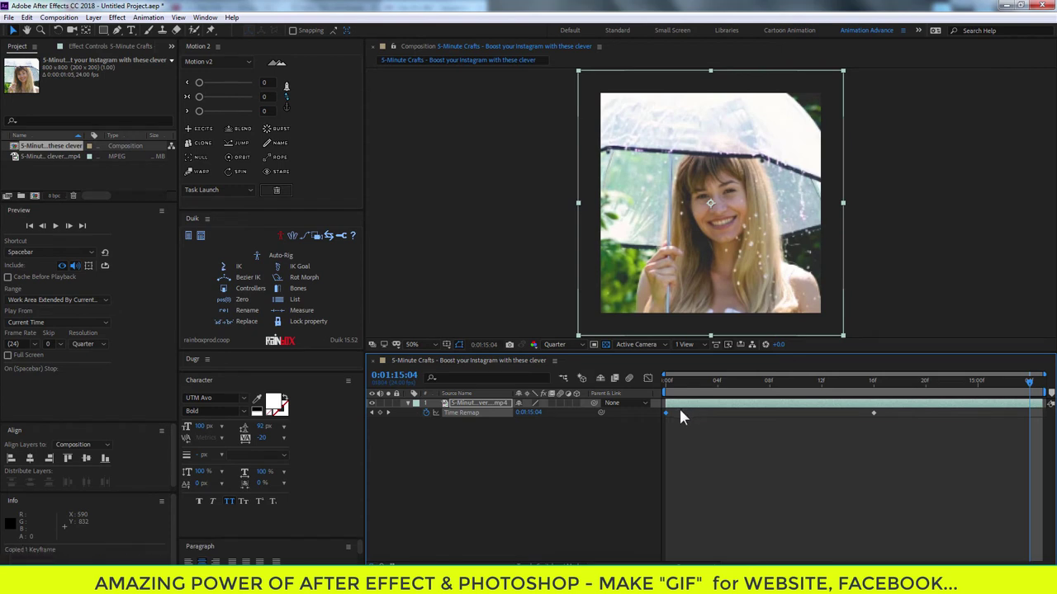
click(794, 485)
key(space)
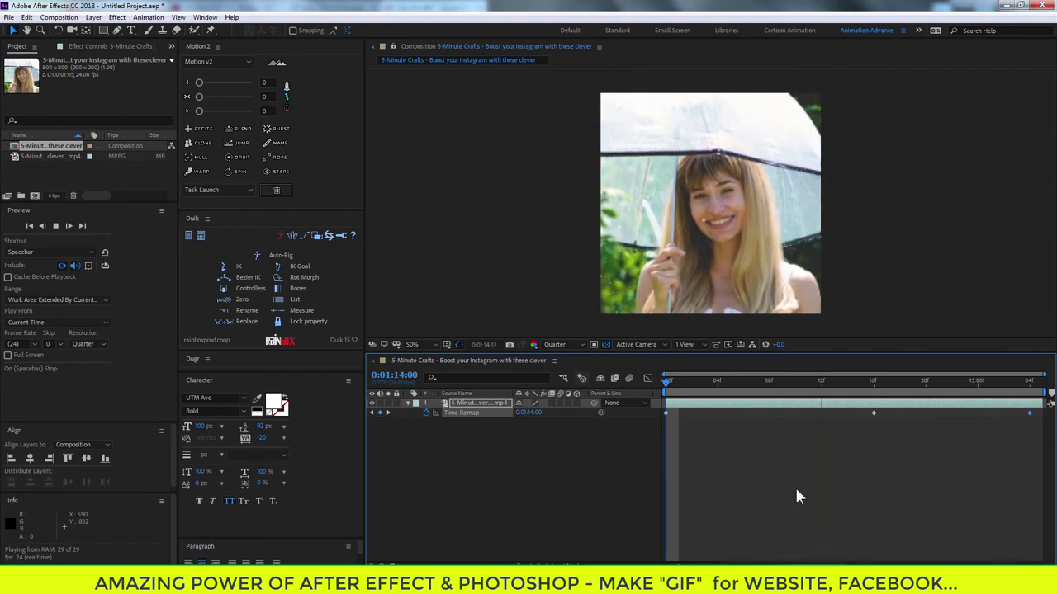
key(space)
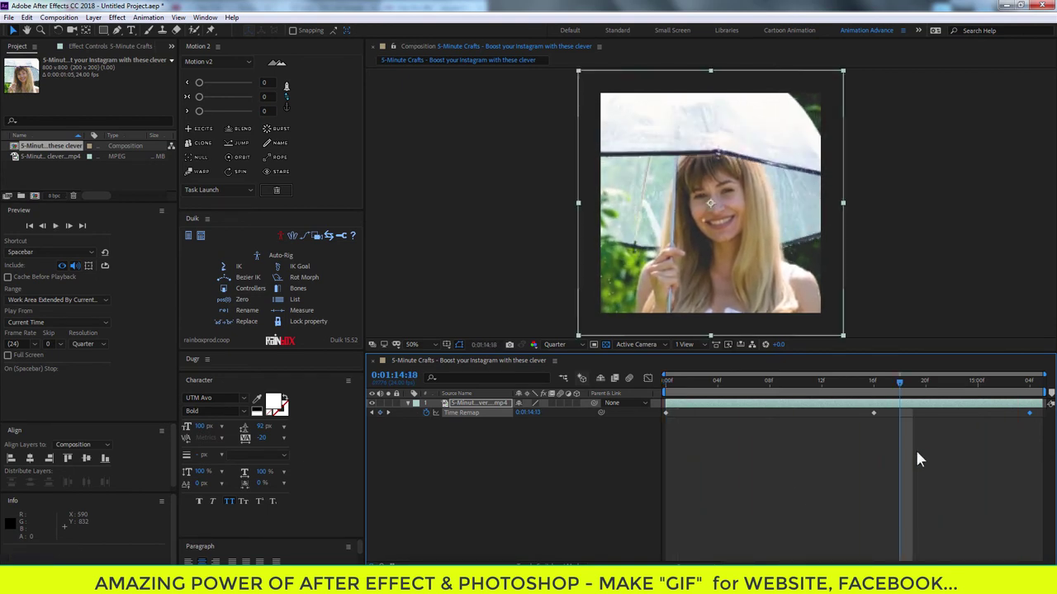
Step: Undo and redo the loop: key Time Remap at the start, paste it at the end, preview
click(914, 447)
key(ctrl+z)
key(ctrl+z)
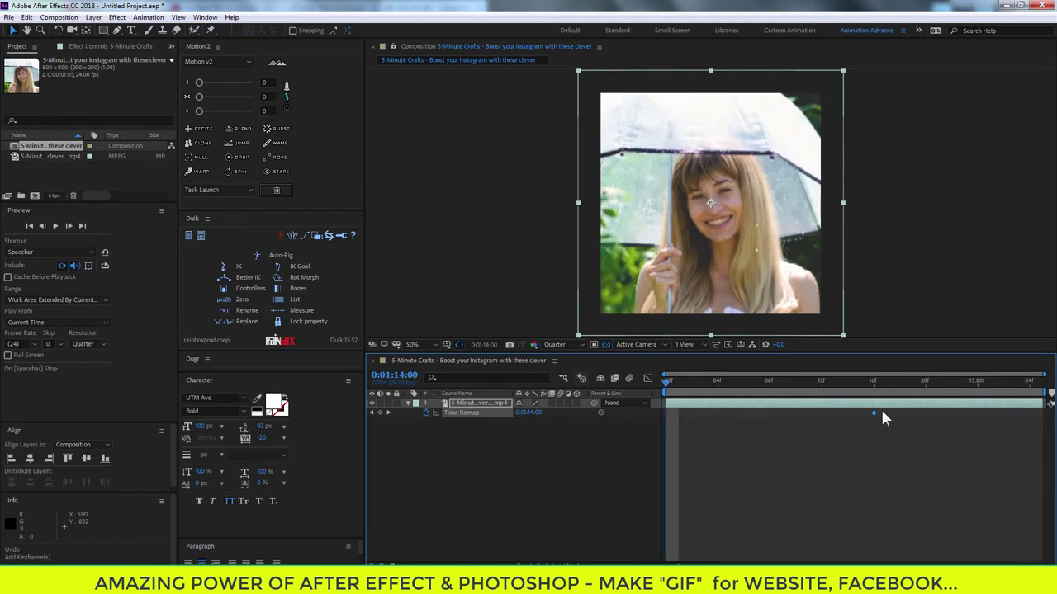
key(ctrl+z)
key(Page_Up)
key(Page_Up)
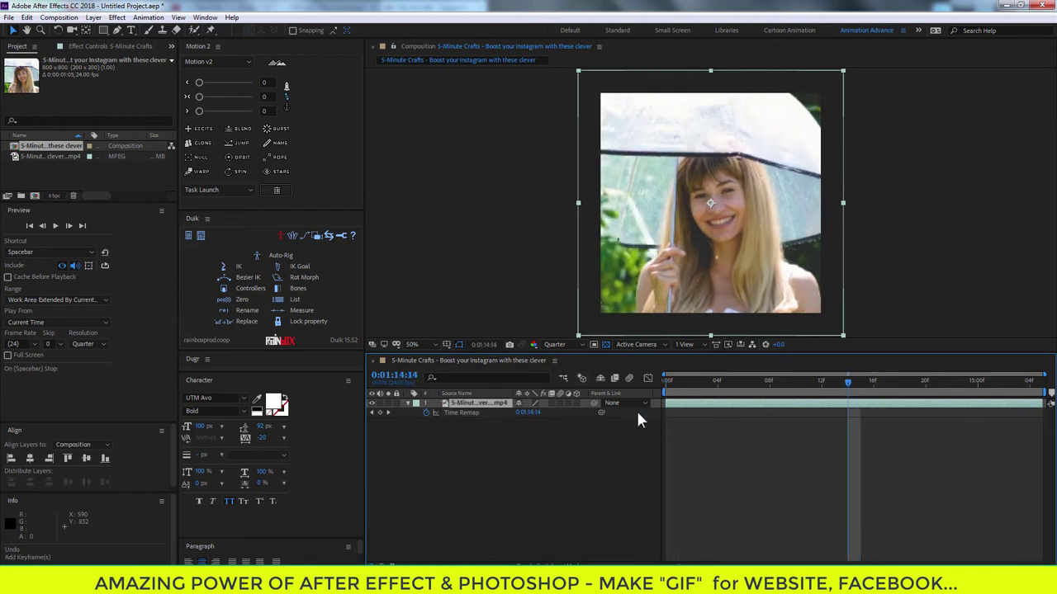
key(Home)
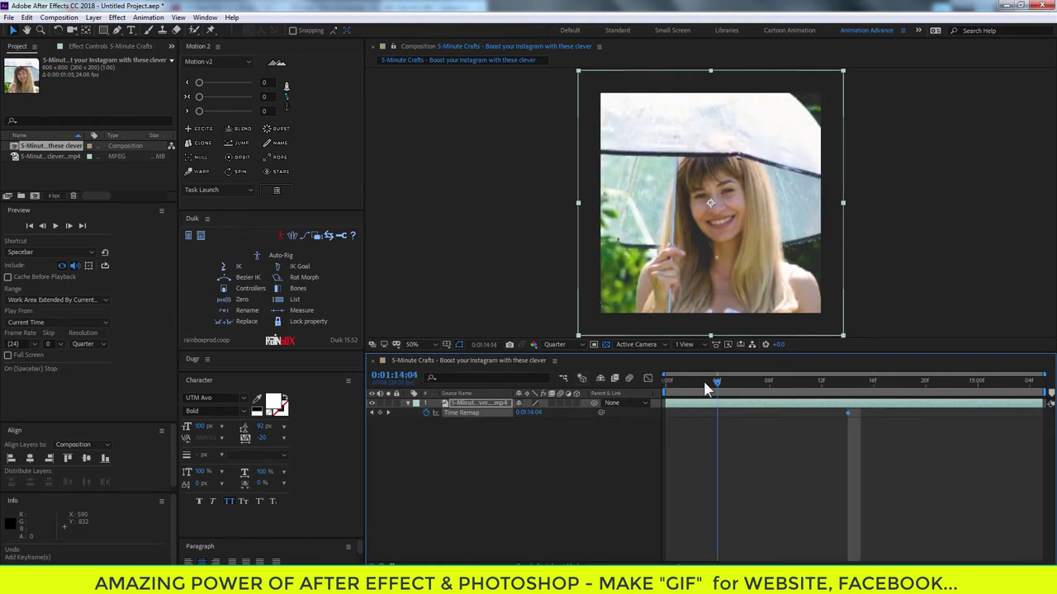
click(380, 413)
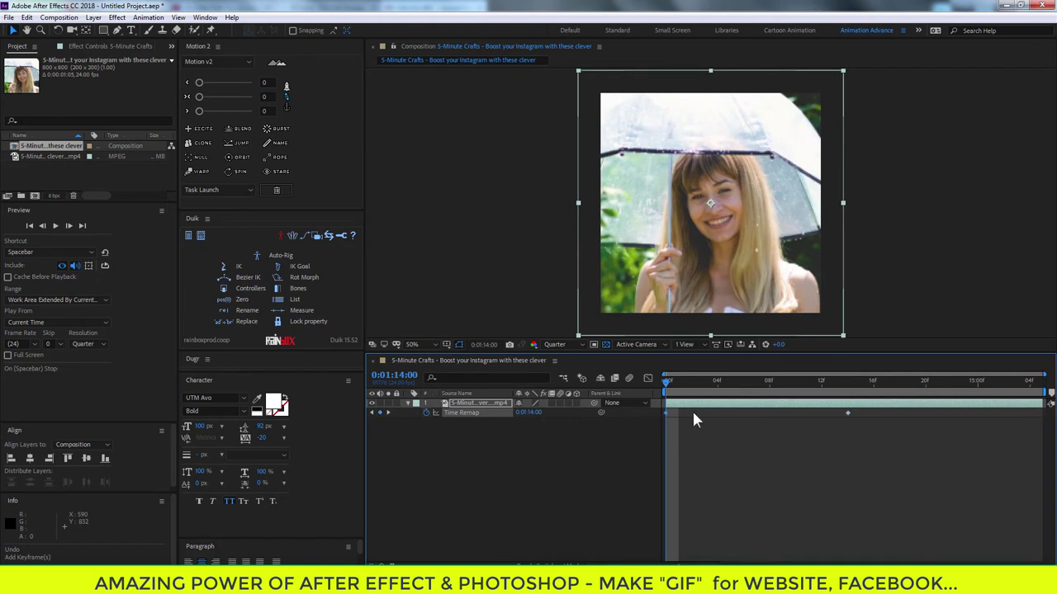
key(End)
key(ctrl+v)
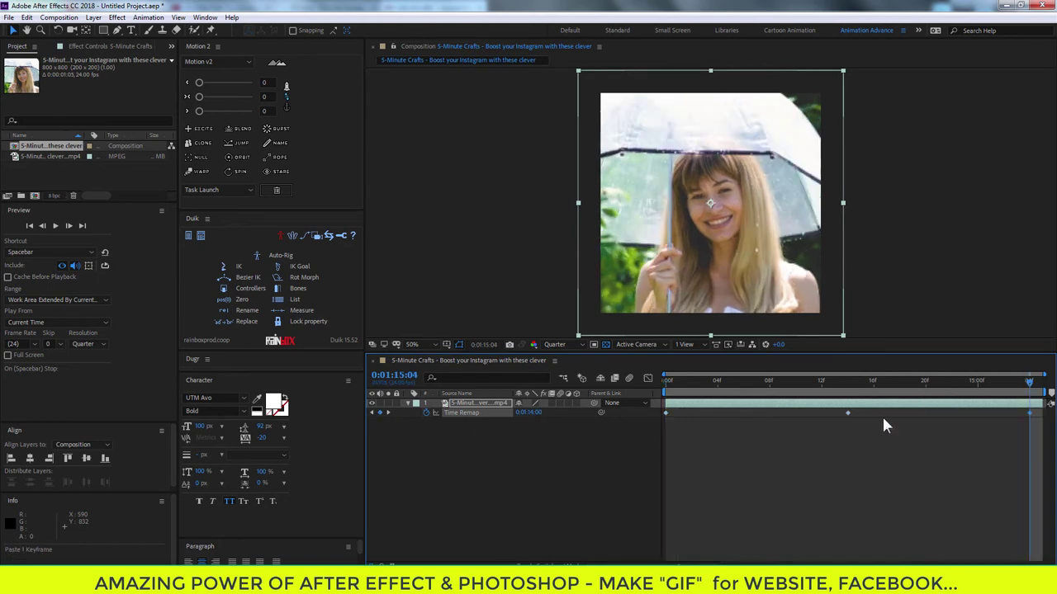
key(space)
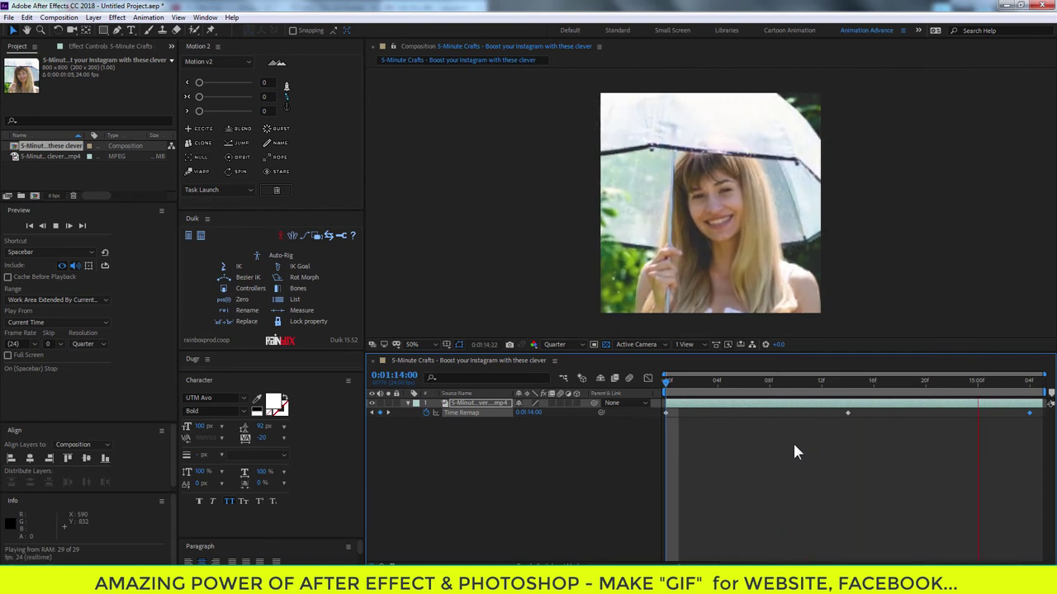
click(740, 406)
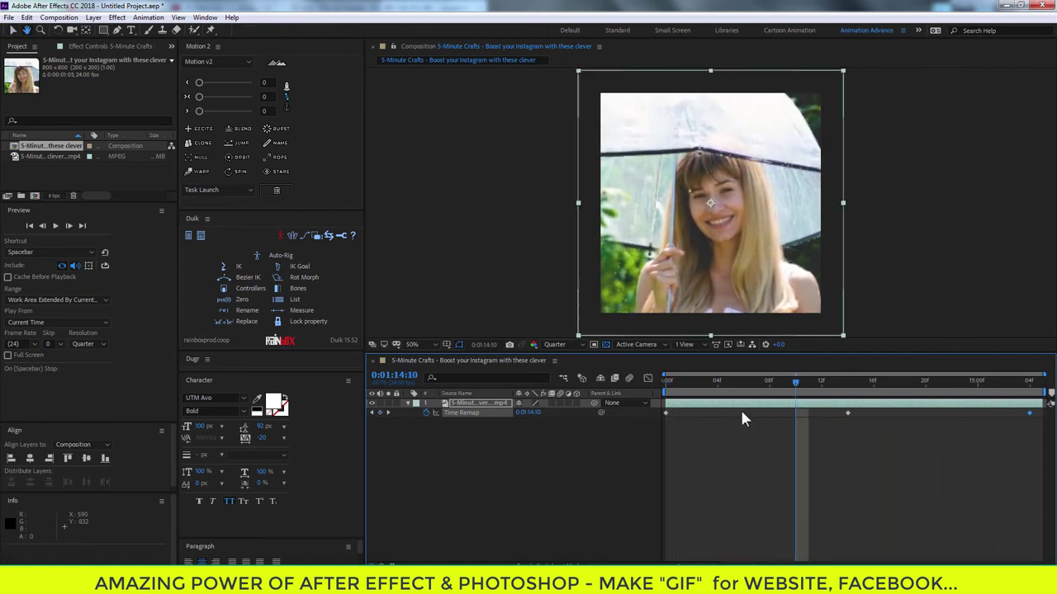
key(space)
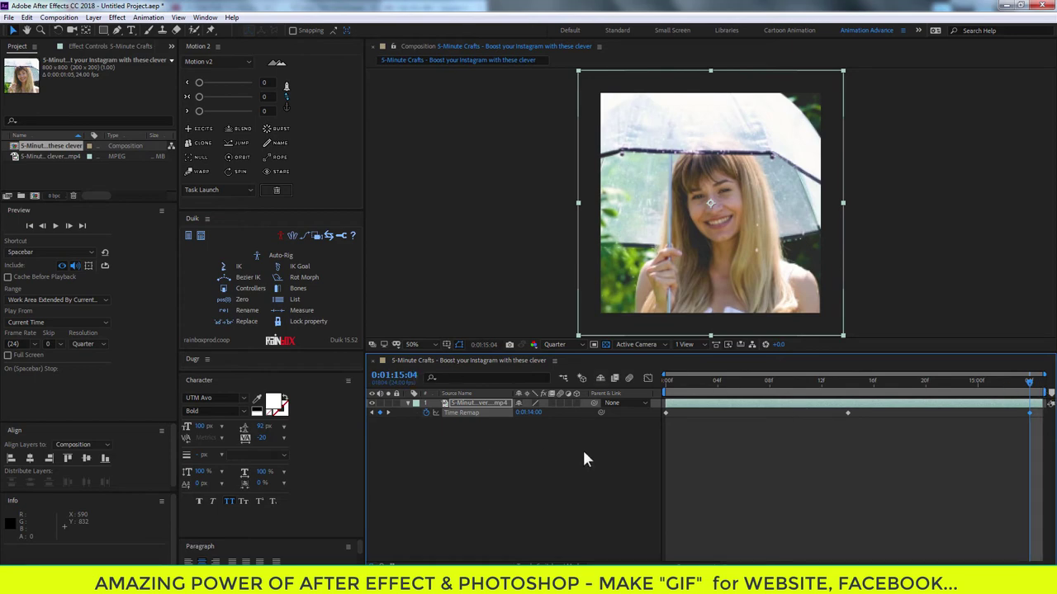
click(743, 450)
Step: Add the composition to the Render Queue with a JPEG Sequence output module
click(65, 17)
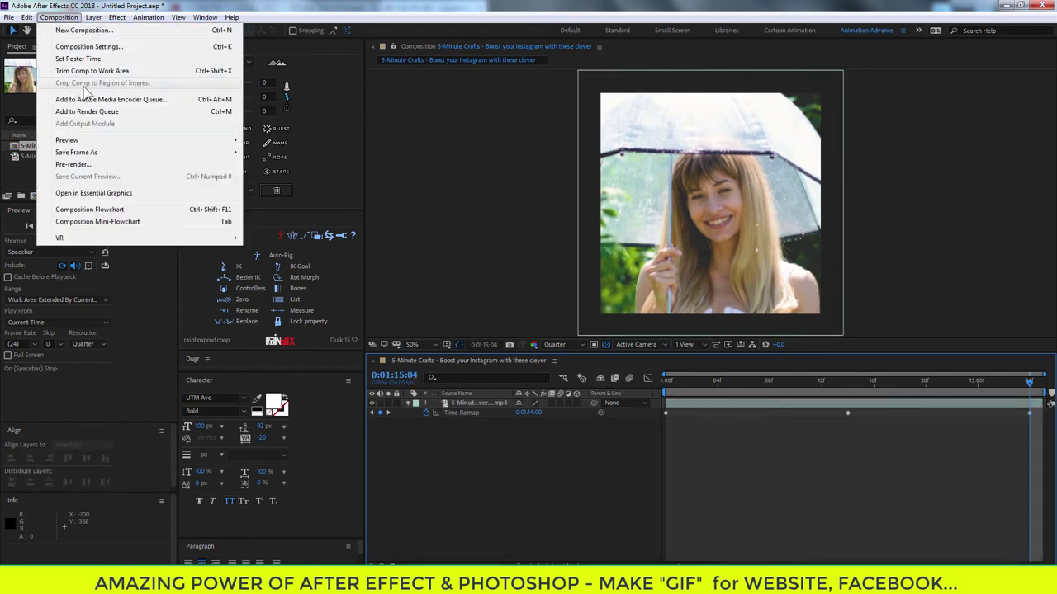
click(91, 114)
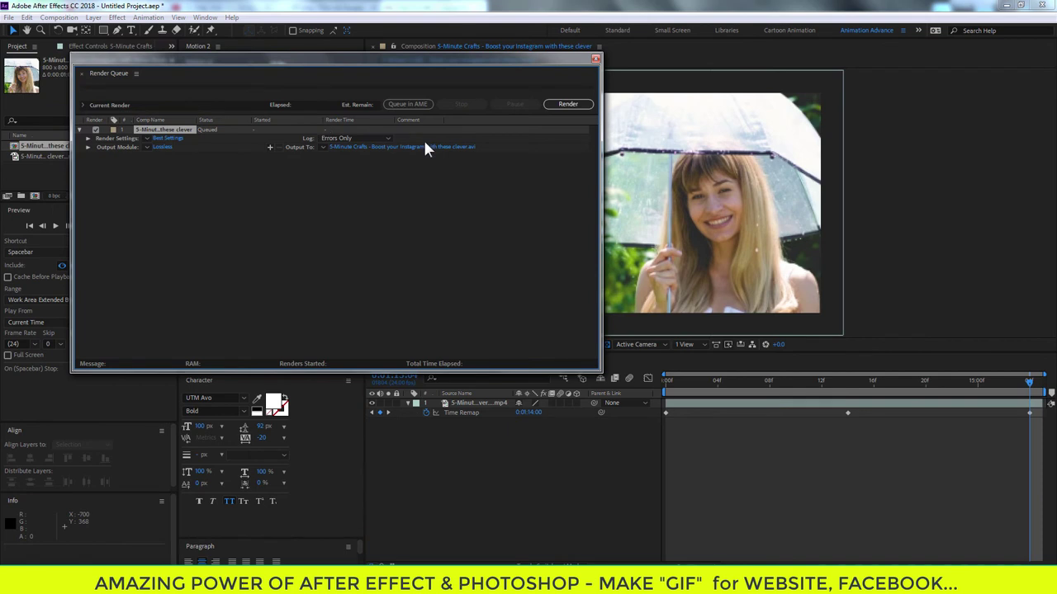
click(161, 147)
click(118, 62)
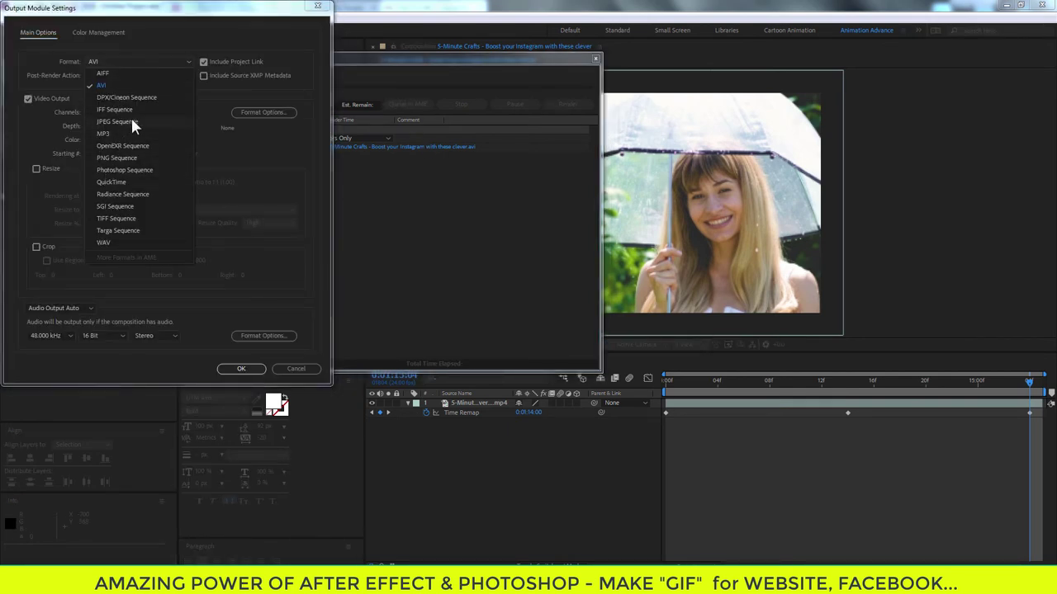
click(132, 122)
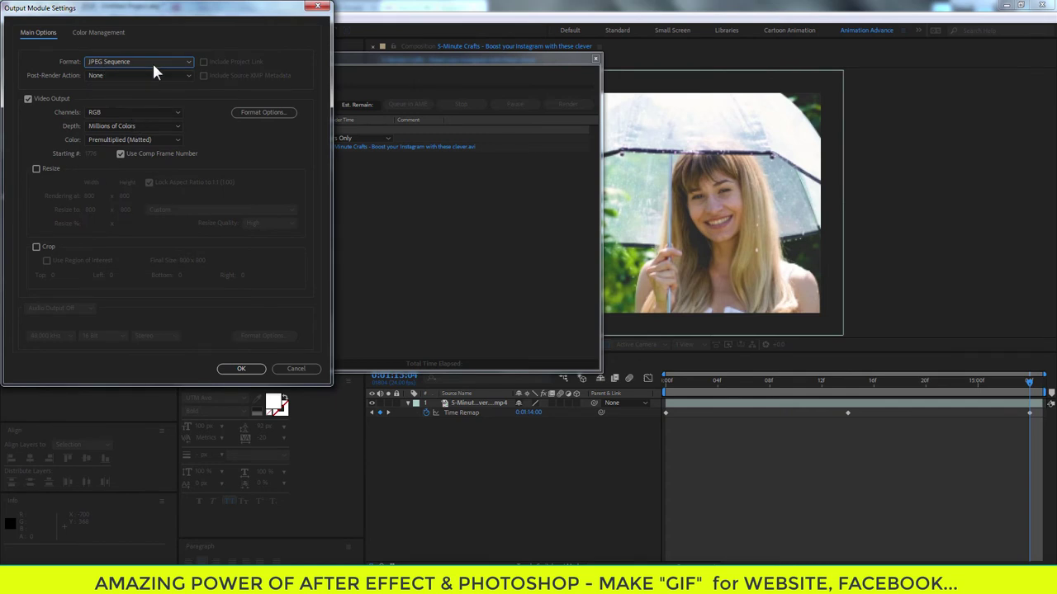
click(235, 371)
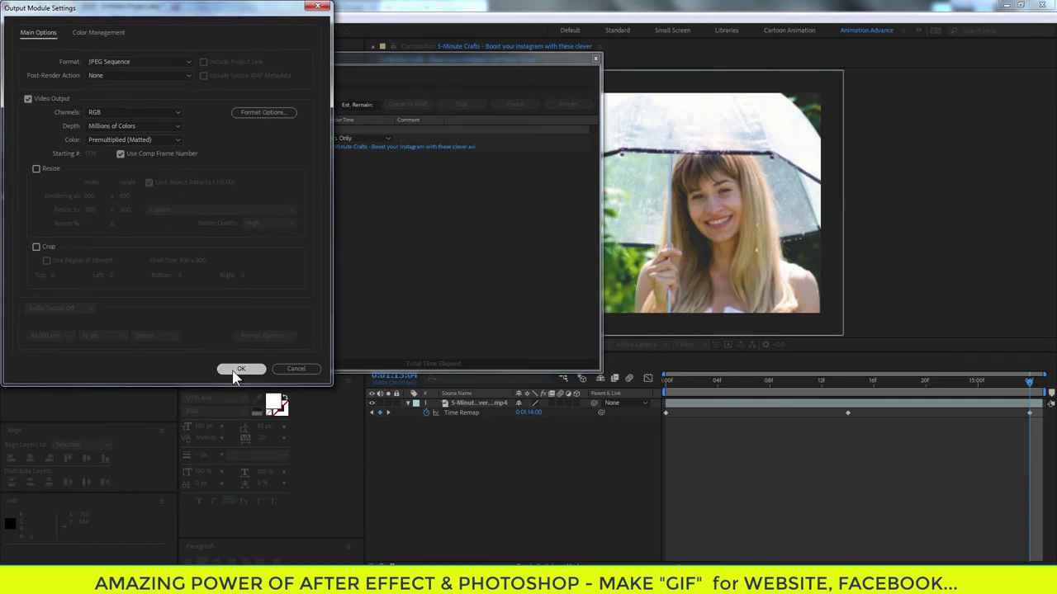
click(235, 372)
Step: Output to the Desktop as girl inside a girl subfolder, then render
click(424, 147)
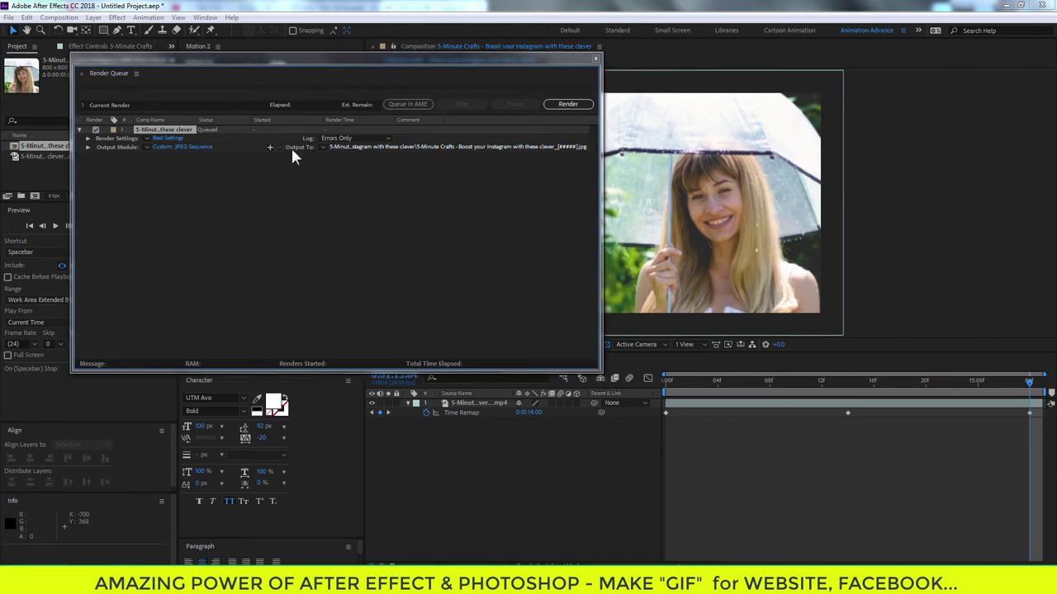
click(44, 110)
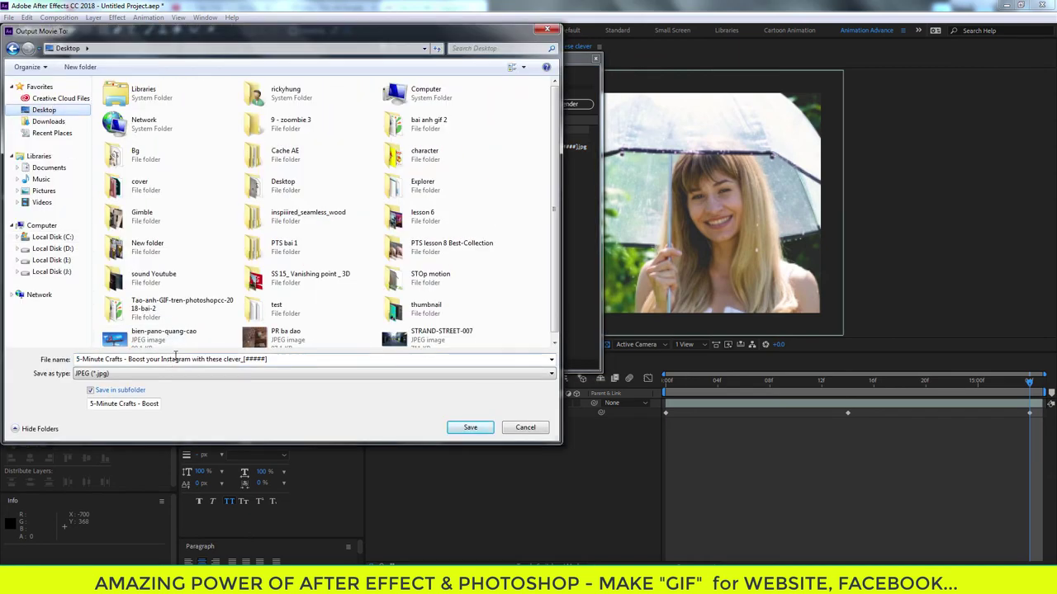
click(175, 360)
text(girl)
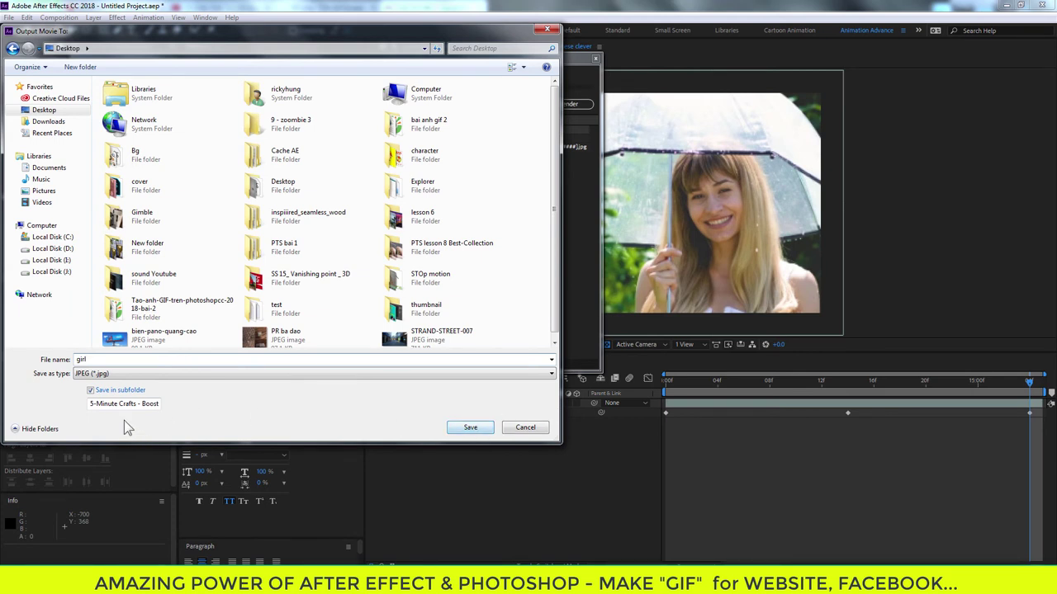
click(91, 391)
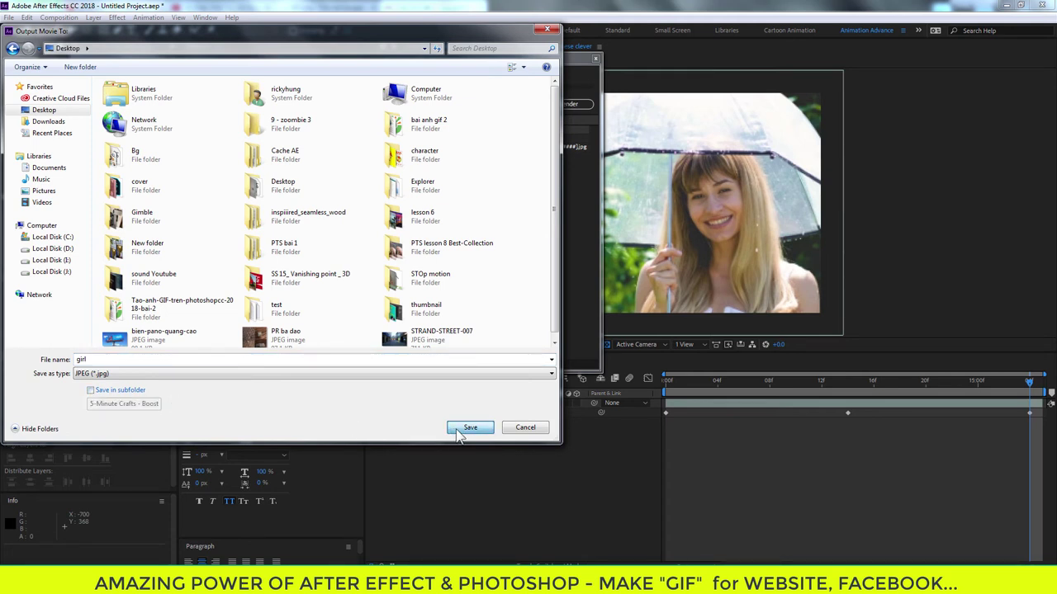
click(116, 391)
click(92, 391)
click(108, 391)
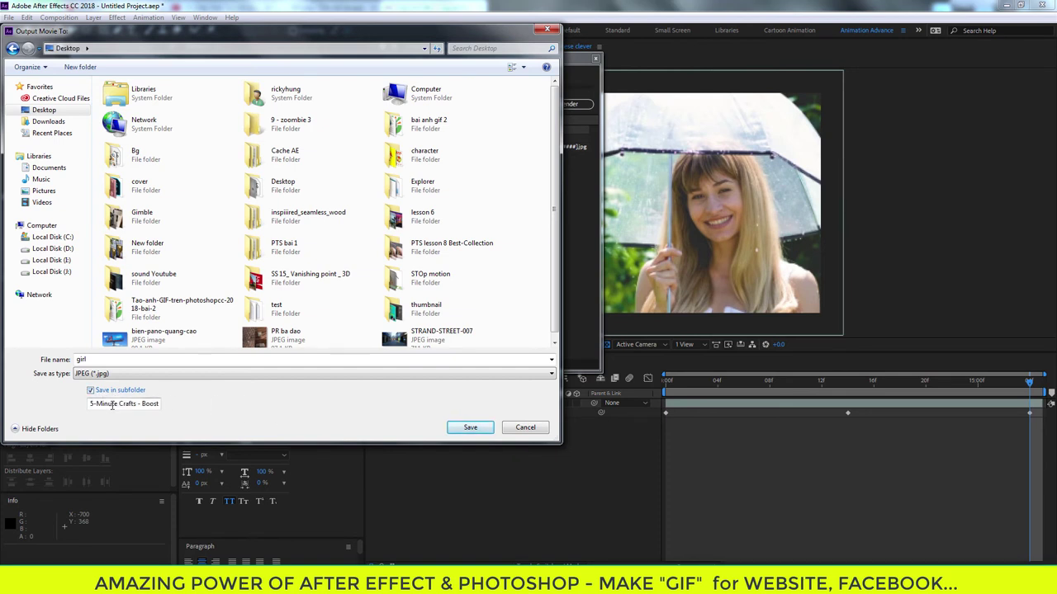
triple_click(120, 404)
text(gi)
text(rl)
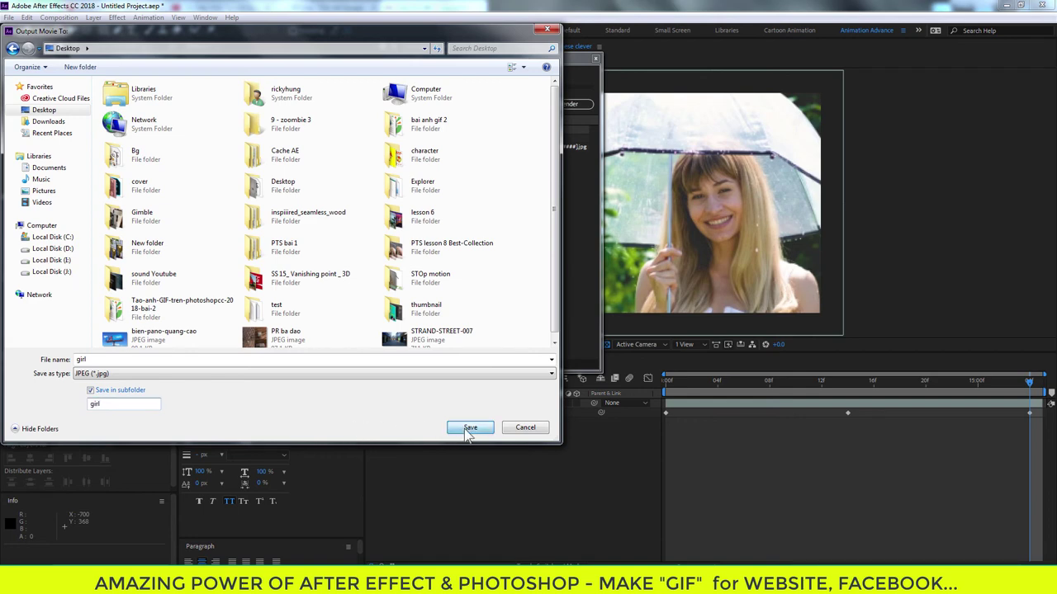
click(470, 427)
click(568, 106)
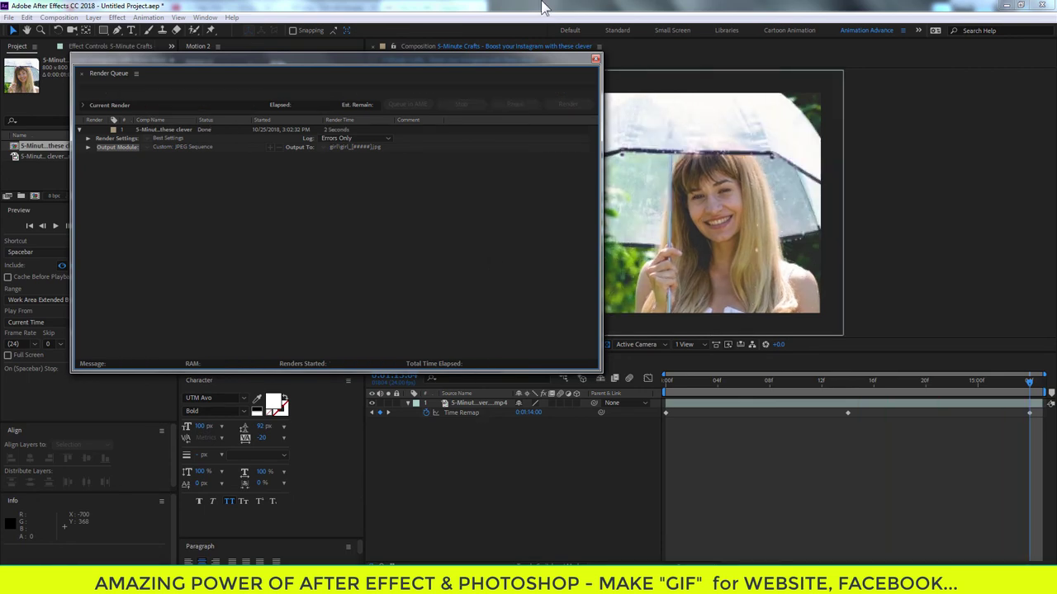
Step: Open the Desktop girl folder and view frame girl_01776 in Photo Viewer
click(596, 64)
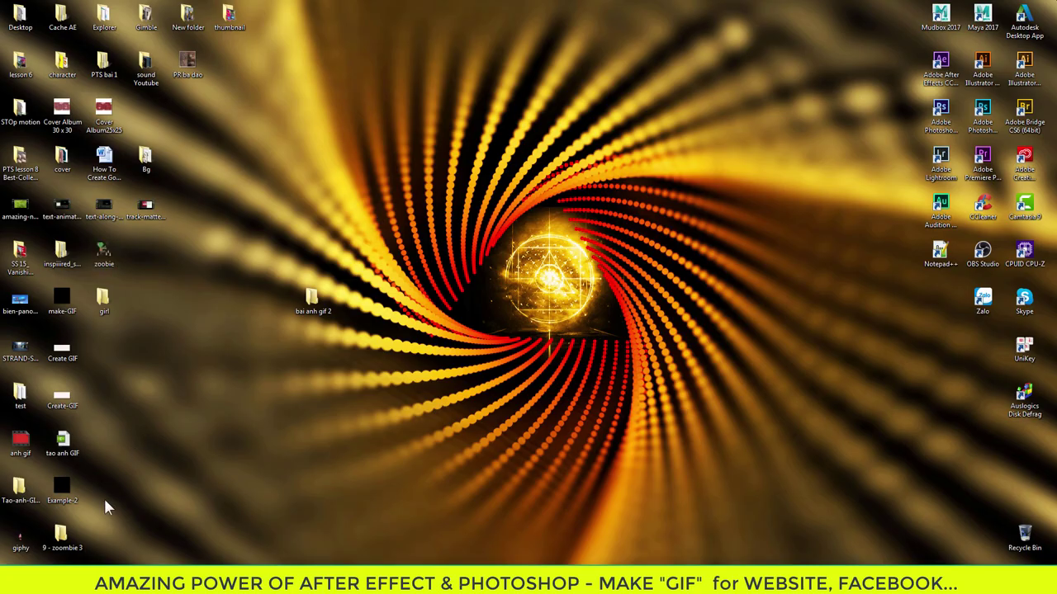
double_click(104, 301)
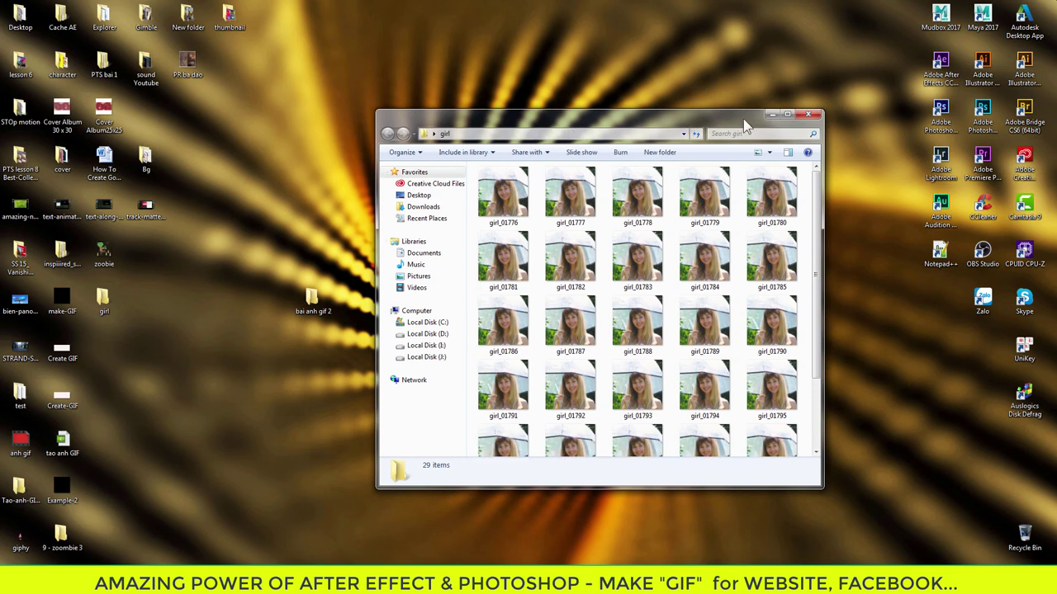
click(785, 117)
double_click(135, 99)
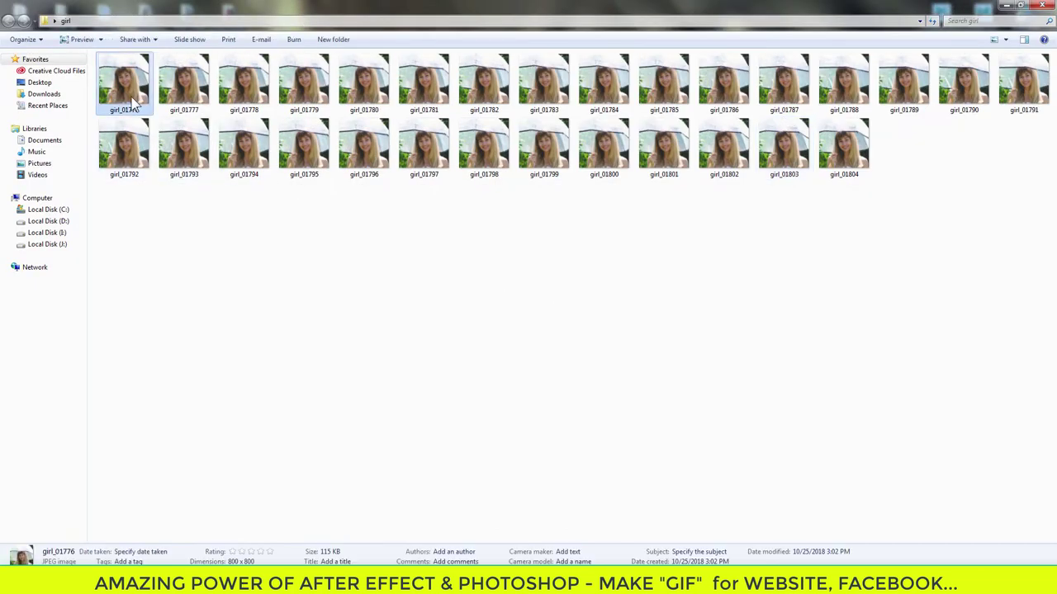
scroll(615, 217, down, 5)
scroll(650, 335, down, 6)
scroll(703, 353, down, 5)
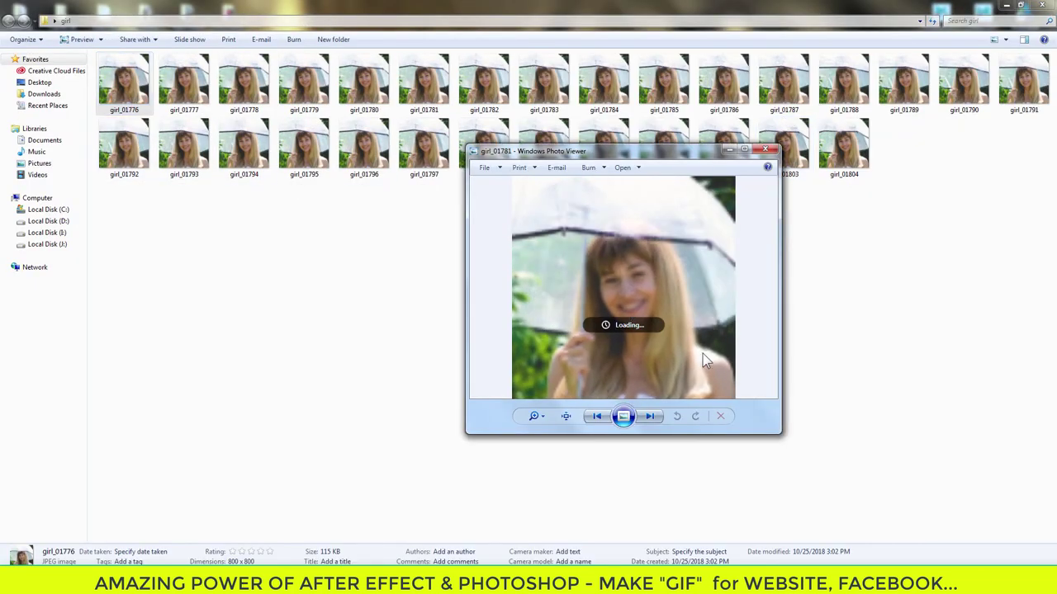
scroll(743, 244, down, 6)
click(766, 150)
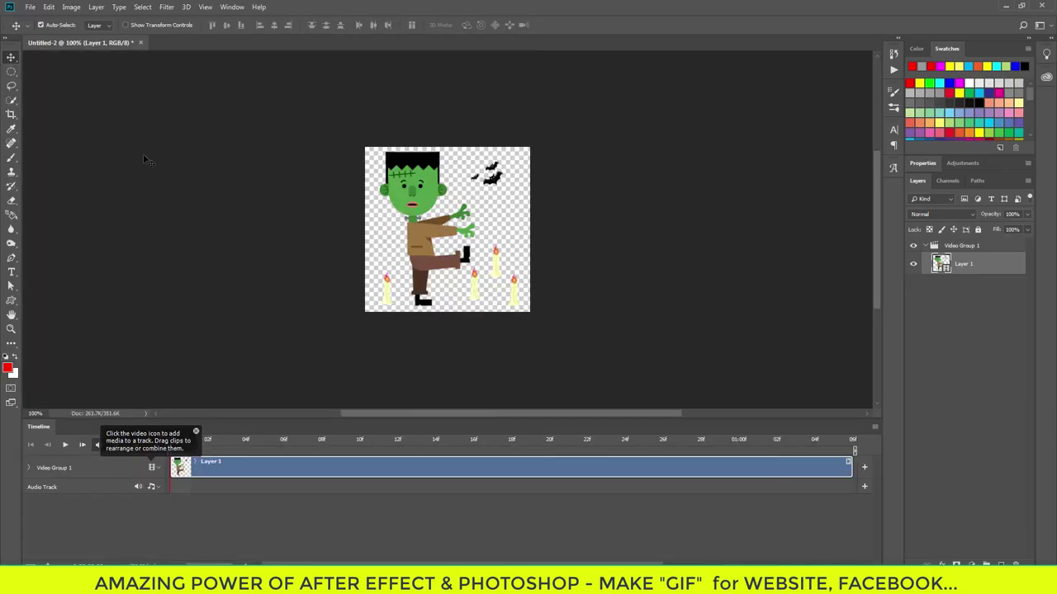
Step: Close the zombie animation document without saving
key(super)
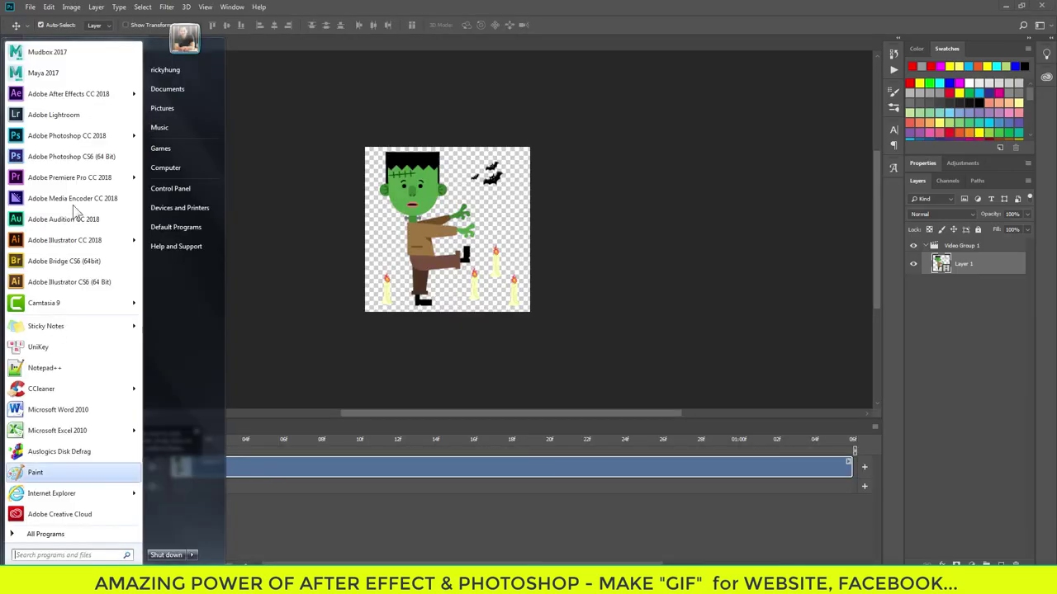
key(super)
click(141, 43)
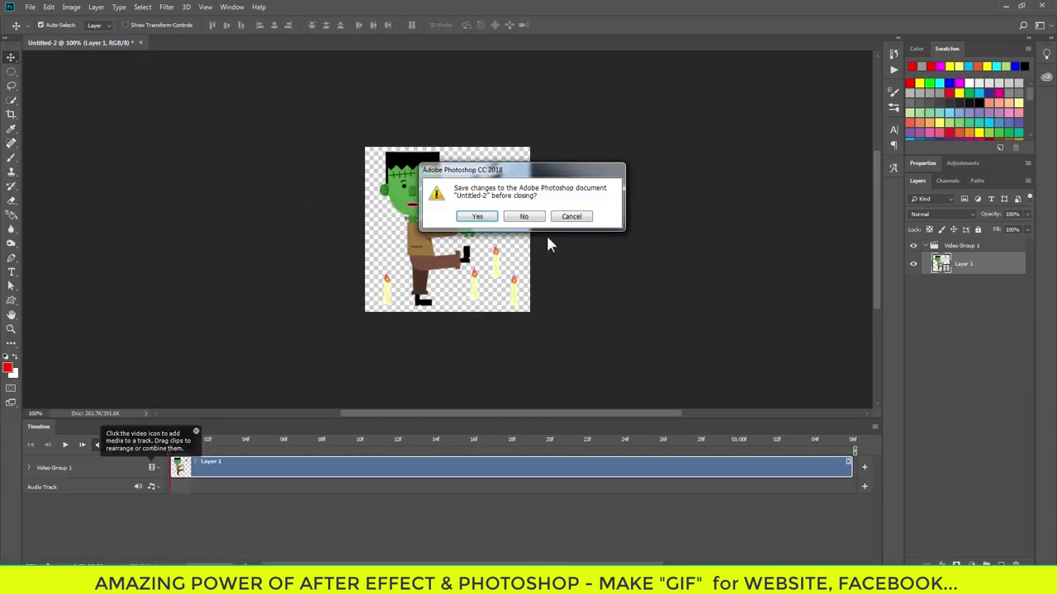
click(520, 219)
Step: Open girl_01776 from the Desktop girl folder as an image sequence at 25 fps
click(30, 6)
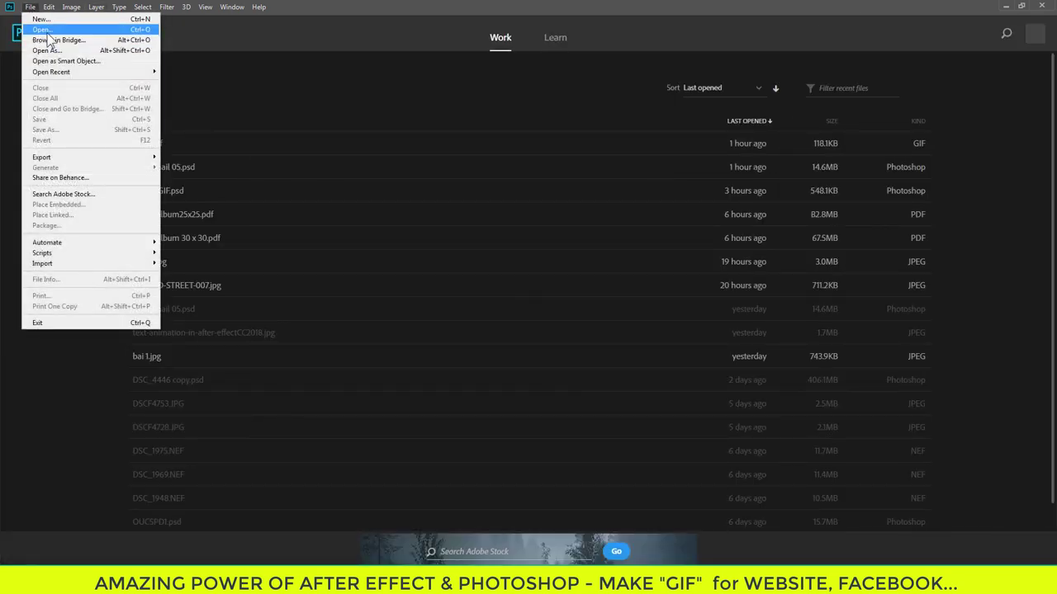
click(39, 30)
click(43, 87)
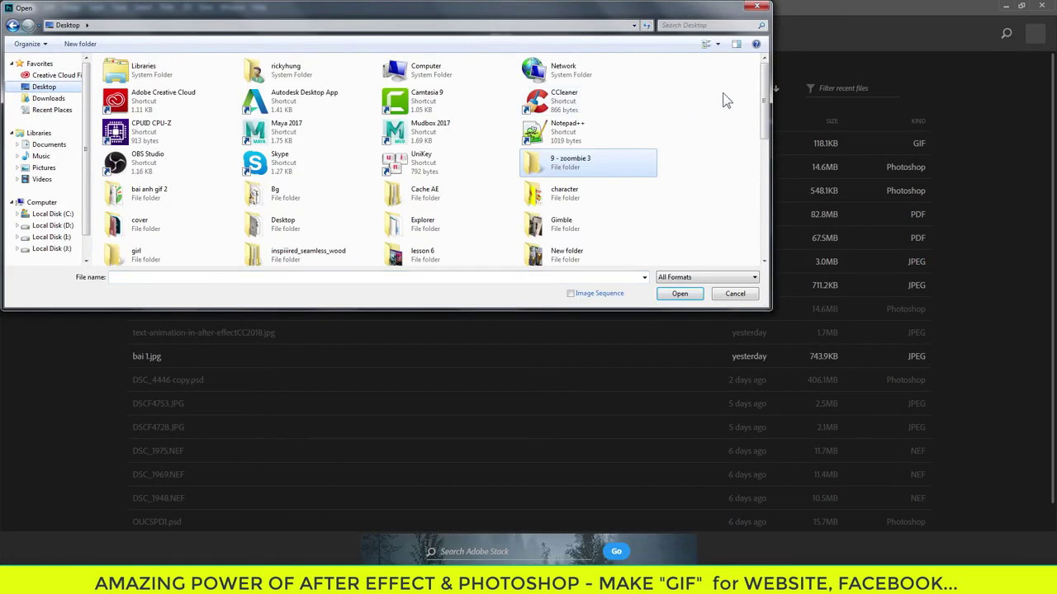
drag(764, 97, 766, 133)
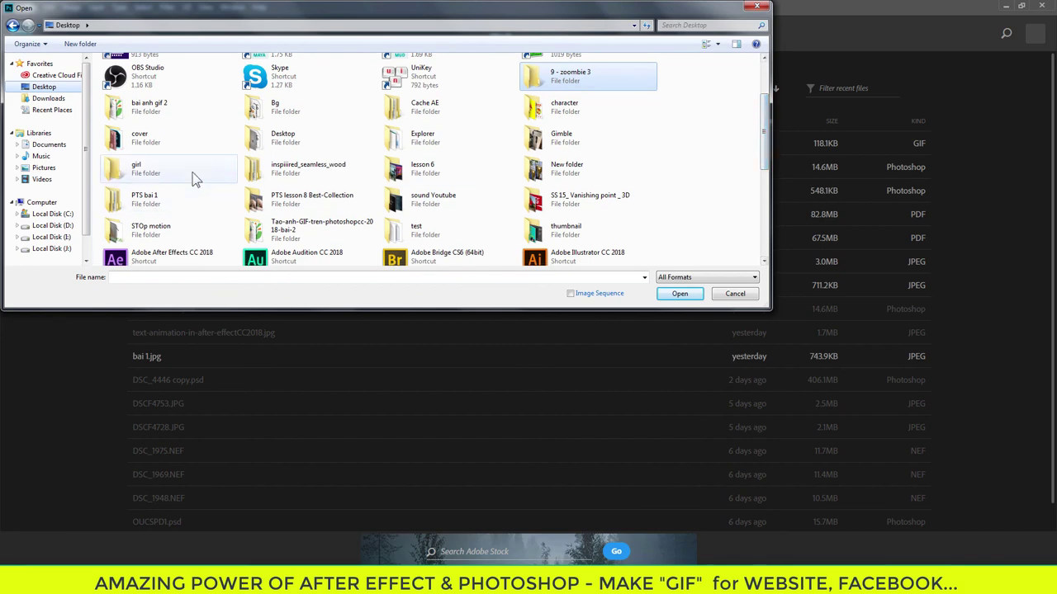
double_click(192, 173)
click(128, 86)
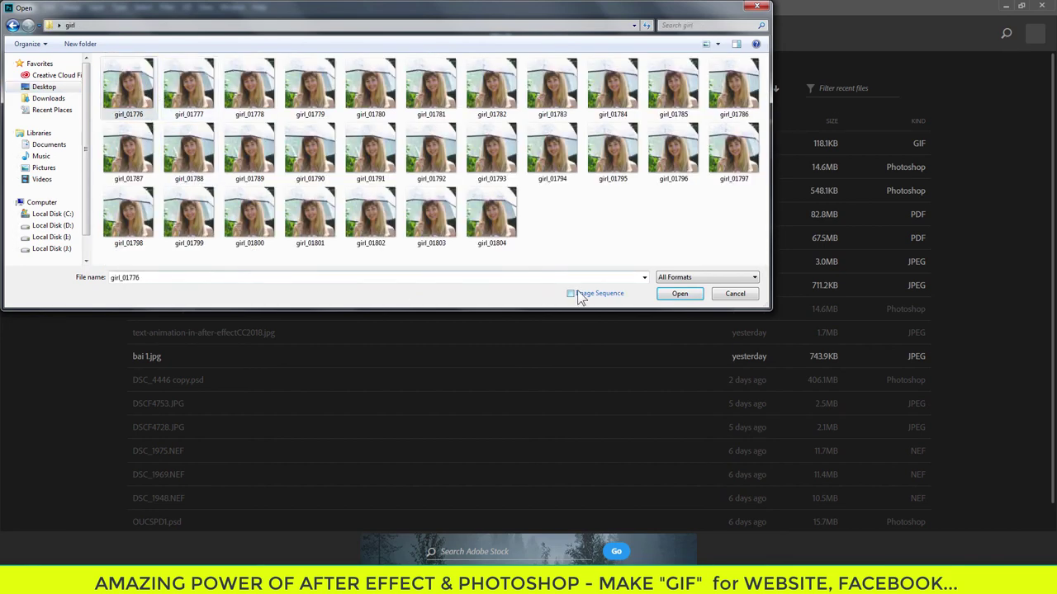
click(679, 295)
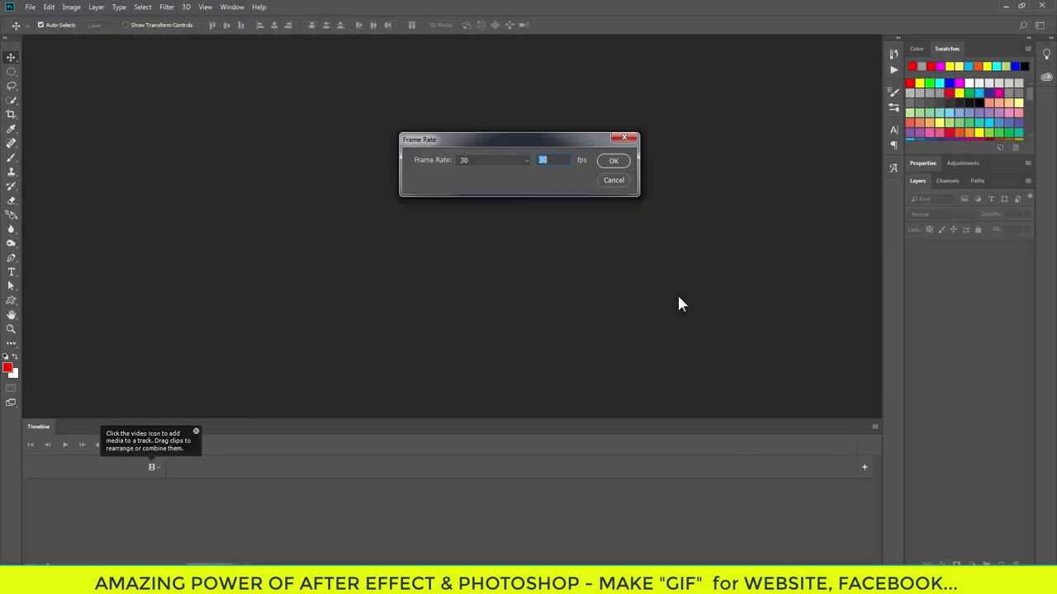
click(527, 160)
click(474, 228)
click(611, 161)
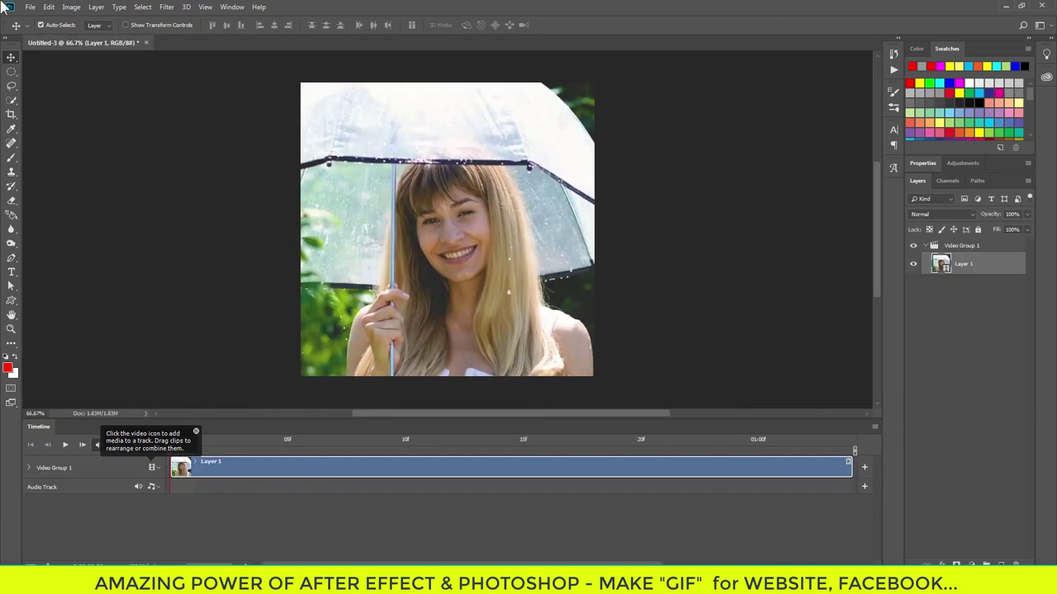
click(29, 6)
mouse_move(42, 156)
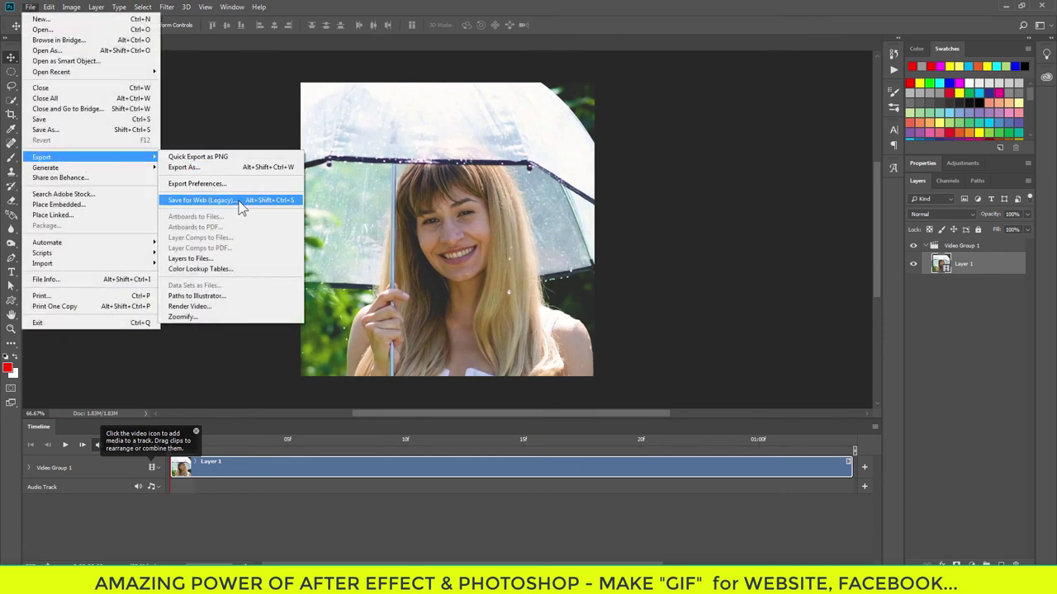
Step: Open Save for Web (Legacy) and preview the GIF animation fitted in view
click(202, 199)
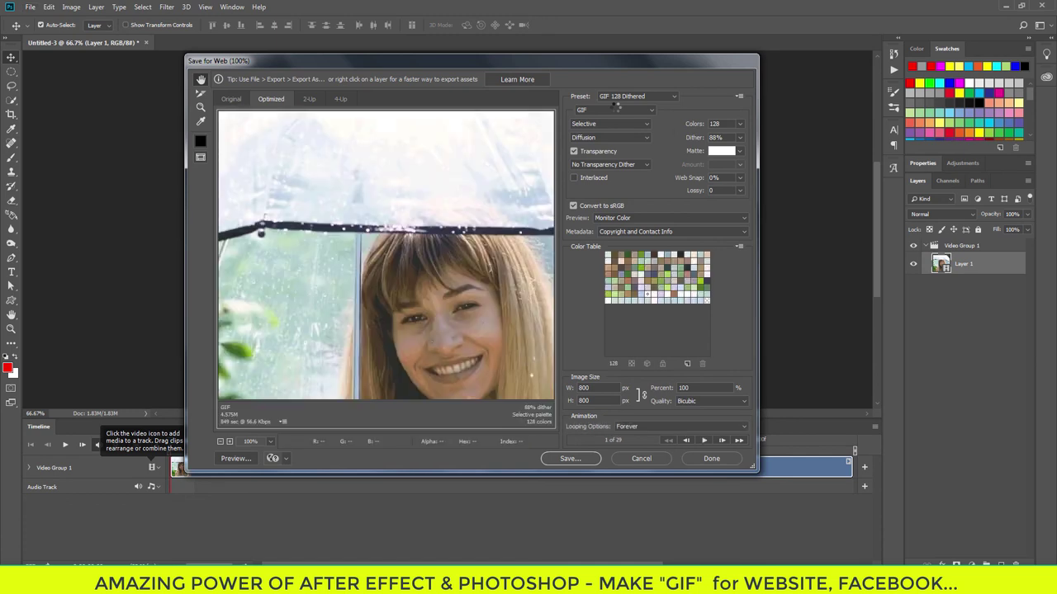
click(221, 443)
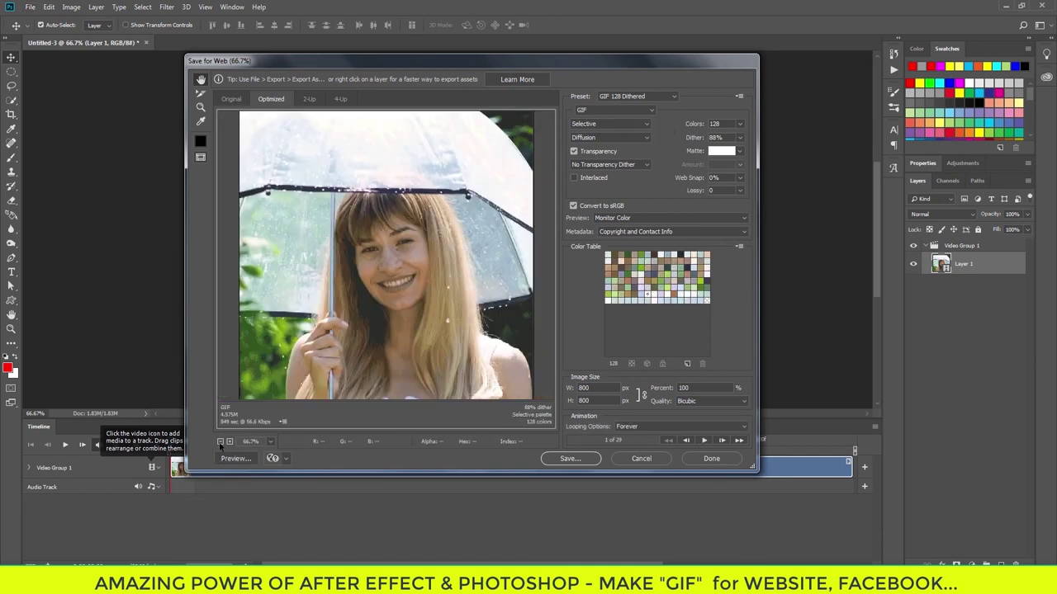
click(703, 440)
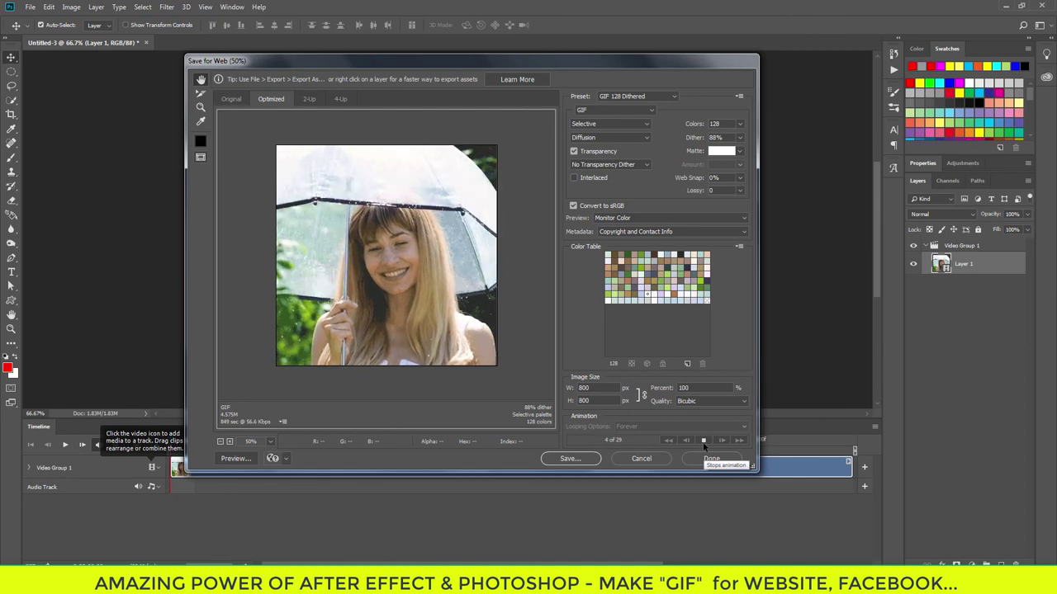
click(703, 442)
Step: Save the looping GIF as girl.gif inside the girl folder
click(566, 460)
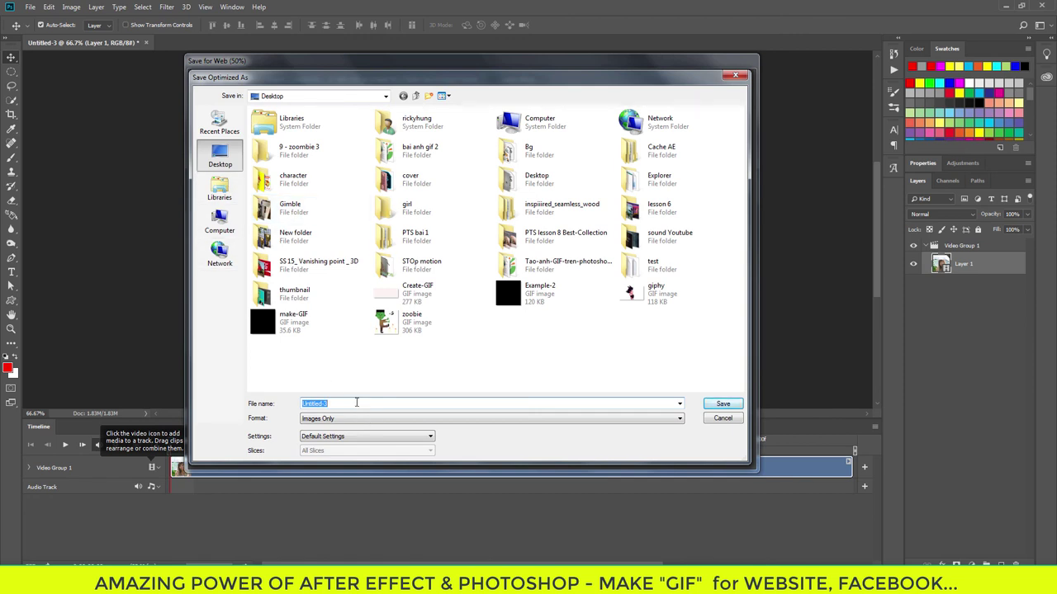
text(girl)
key(Return)
text(g)
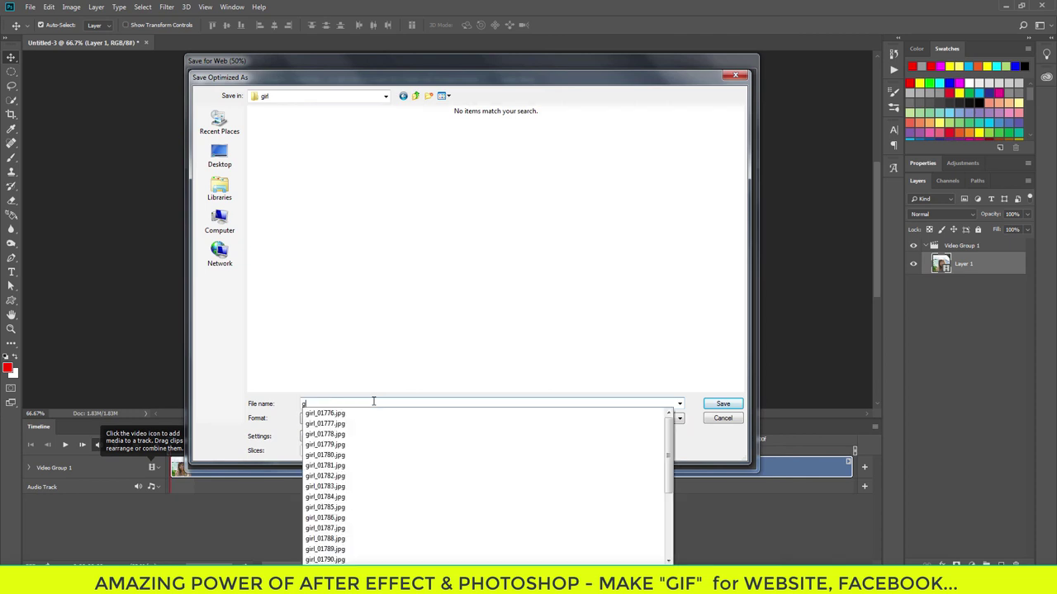
text(if)
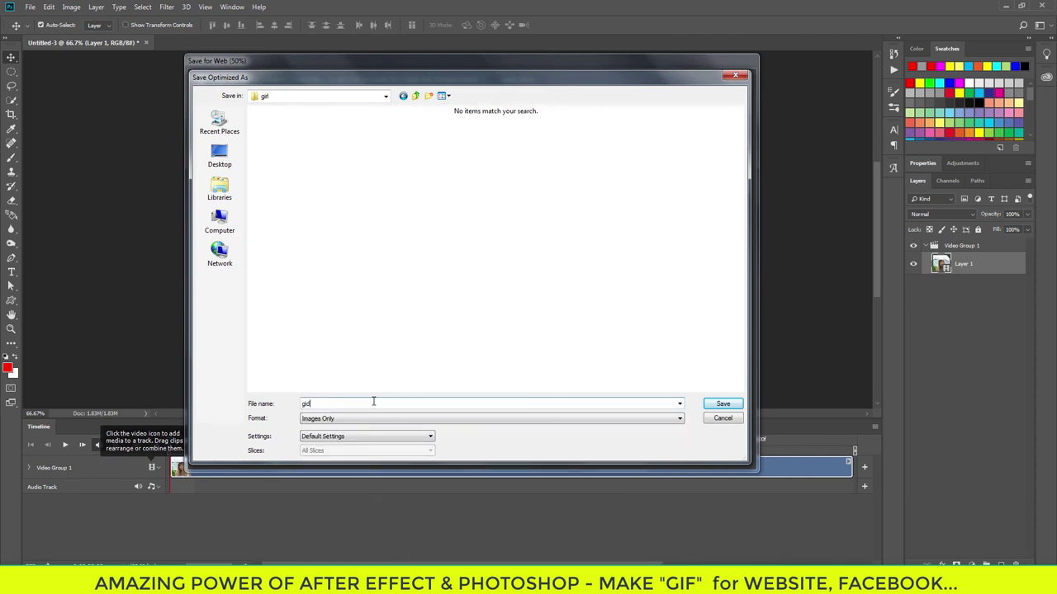
key(BackSpace)
text(f)
key(BackSpace)
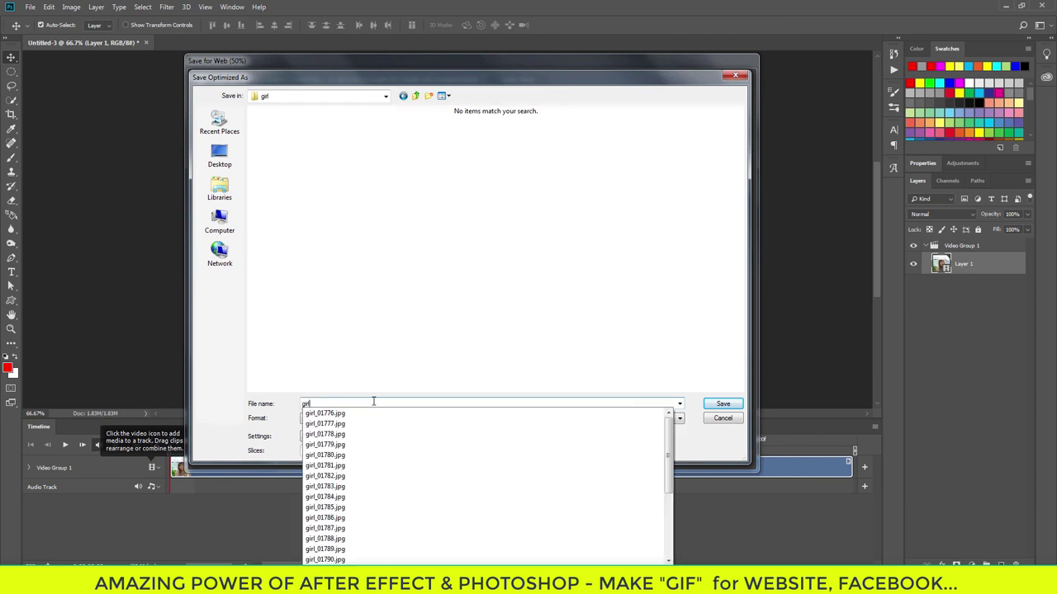
key(Escape)
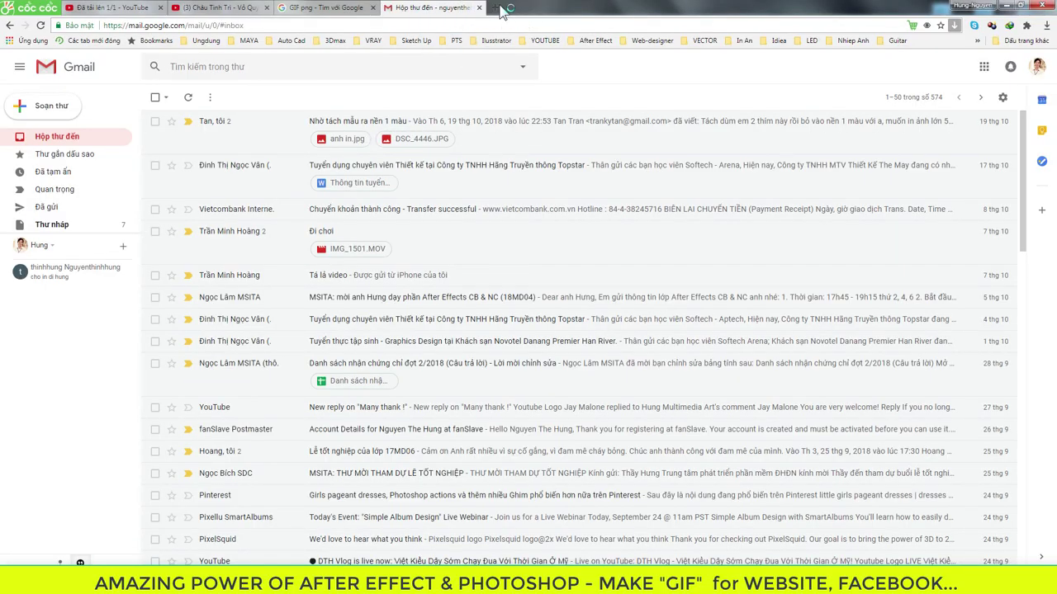
Step: Drag girl.gif from the girl folder into the Coc Coc tab bar
drag(116, 551, 478, 10)
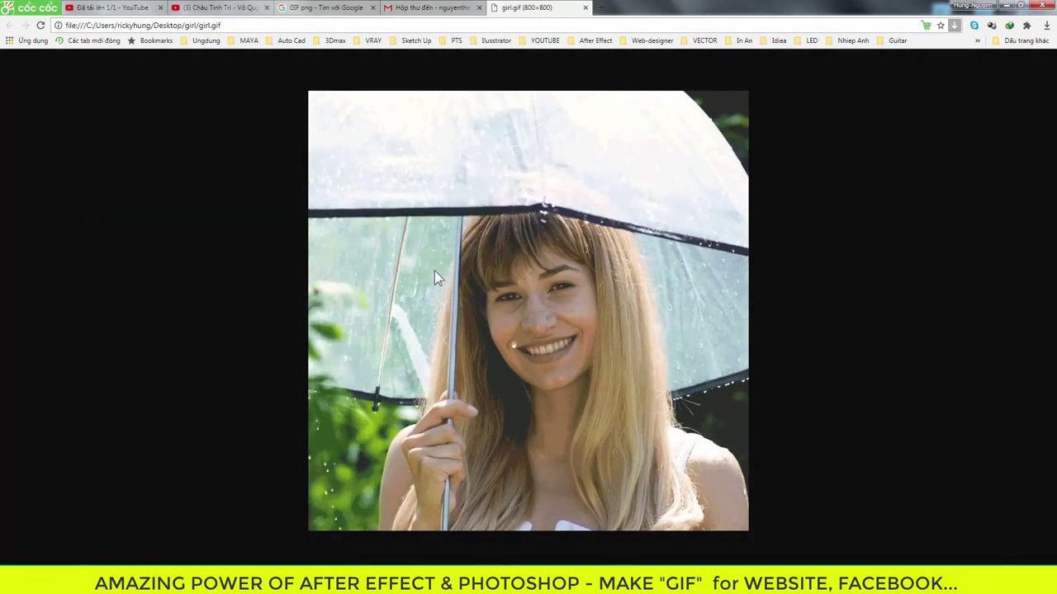